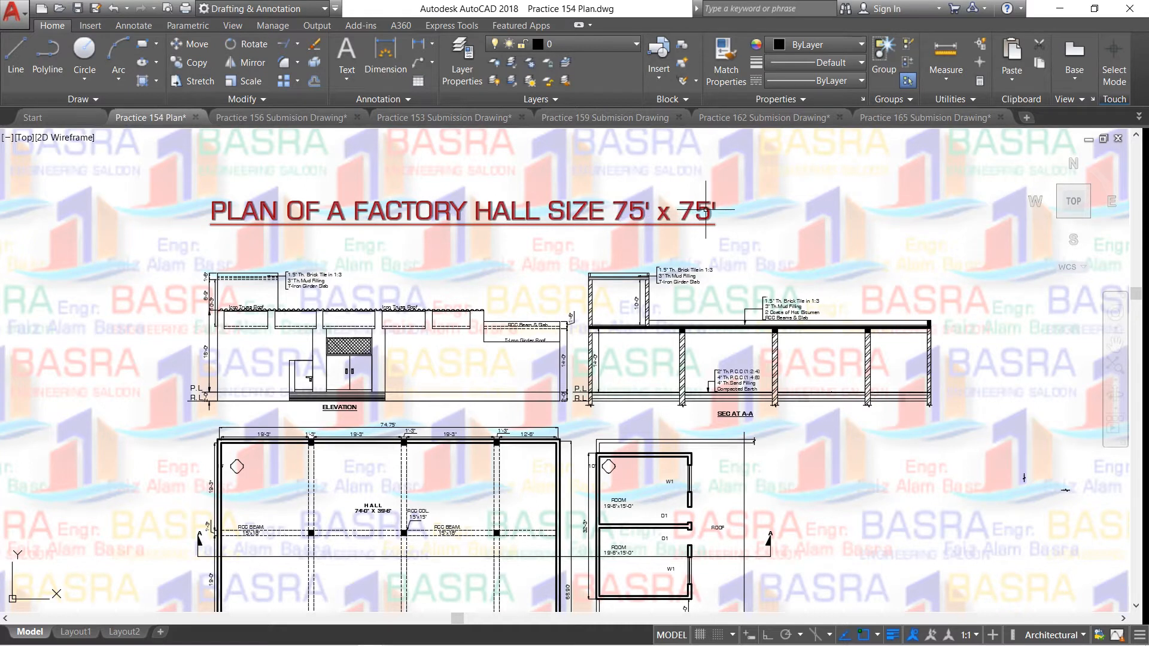
Erase the elevation and section A-A drawings located between the title and the floor plans
{"action": "scroll", "coordinate": [509, 210], "scroll_direction": "down", "scroll_amount": 2}
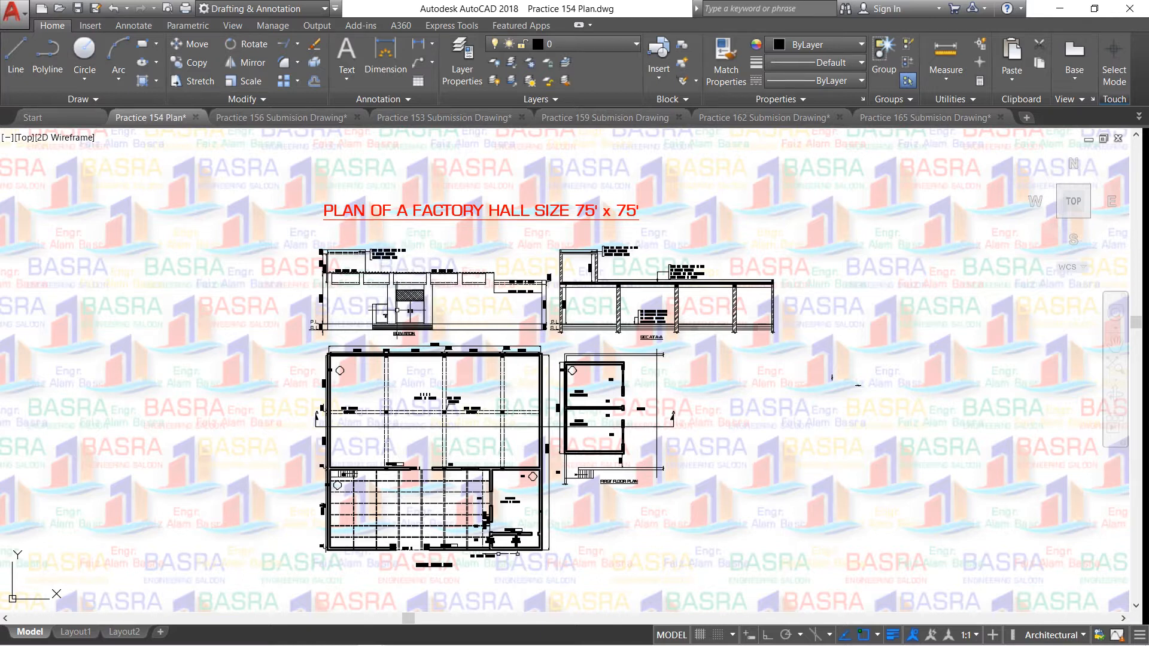
{"action": "scroll", "coordinate": [831, 377], "scroll_direction": "down", "scroll_amount": 1}
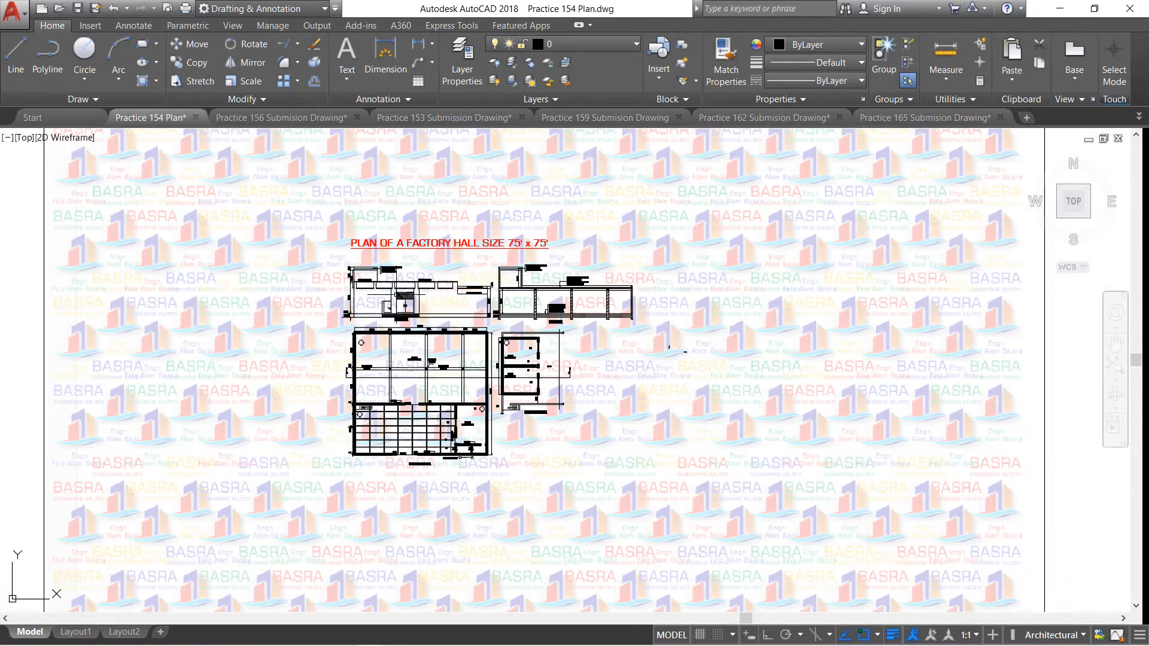
{"action": "scroll", "coordinate": [674, 334], "scroll_direction": "up", "scroll_amount": 3}
{"action": "scroll", "coordinate": [396, 432], "scroll_direction": "down", "scroll_amount": 4}
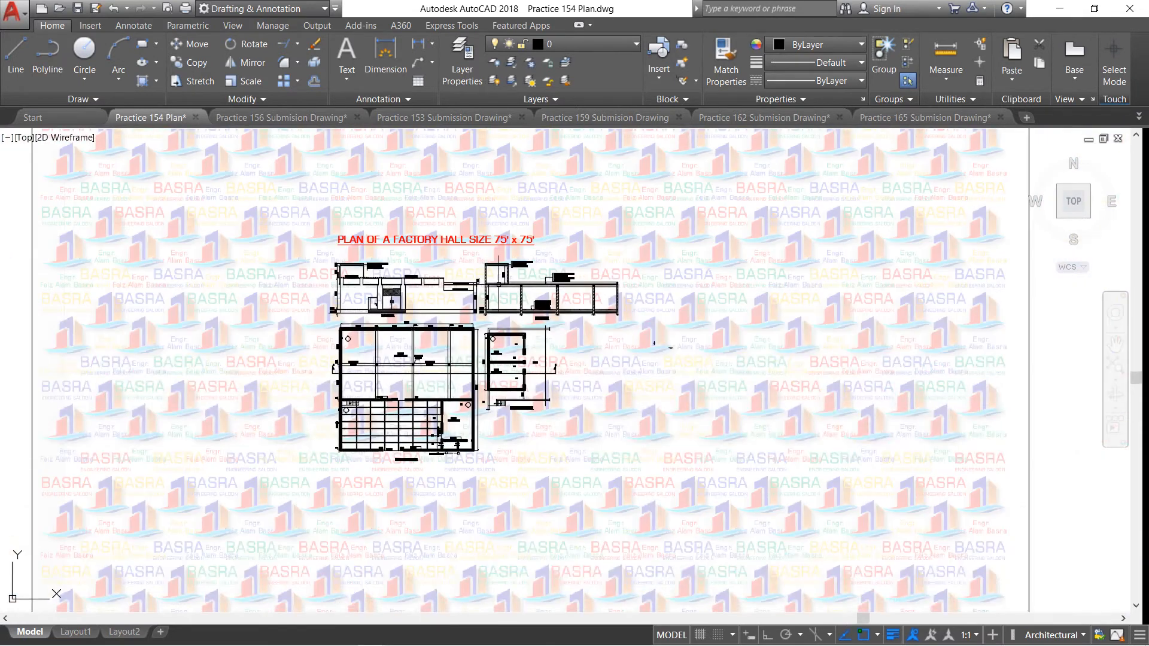
{"action": "scroll", "coordinate": [541, 292], "scroll_direction": "up", "scroll_amount": 2}
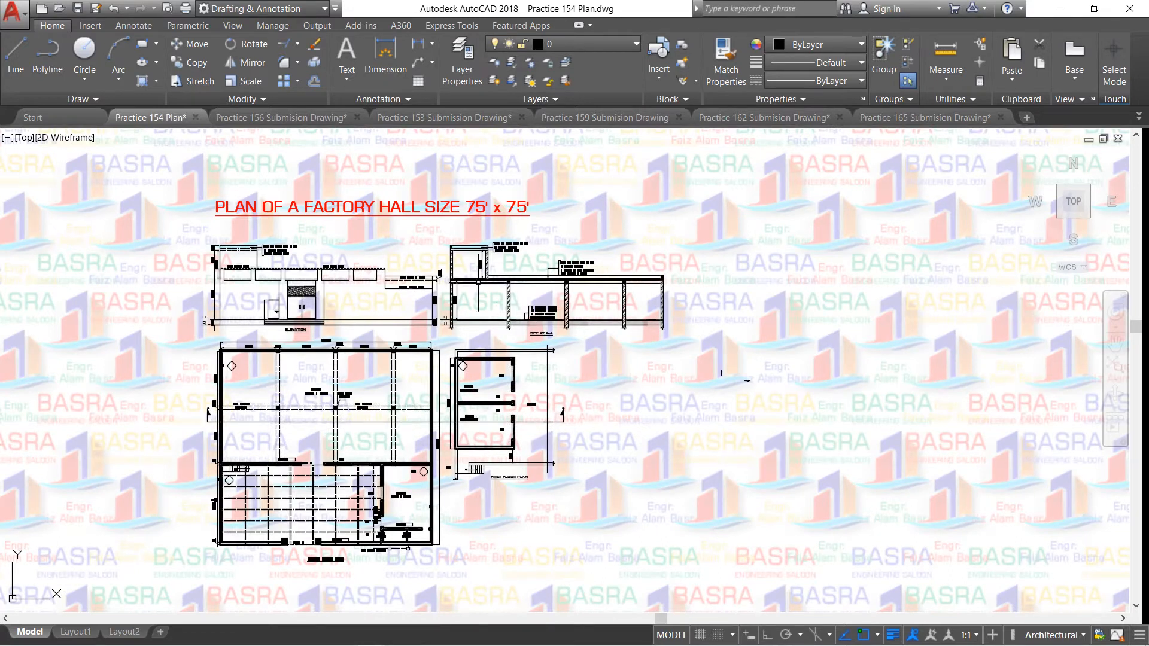
{"action": "left_click", "coordinate": [199, 223]}
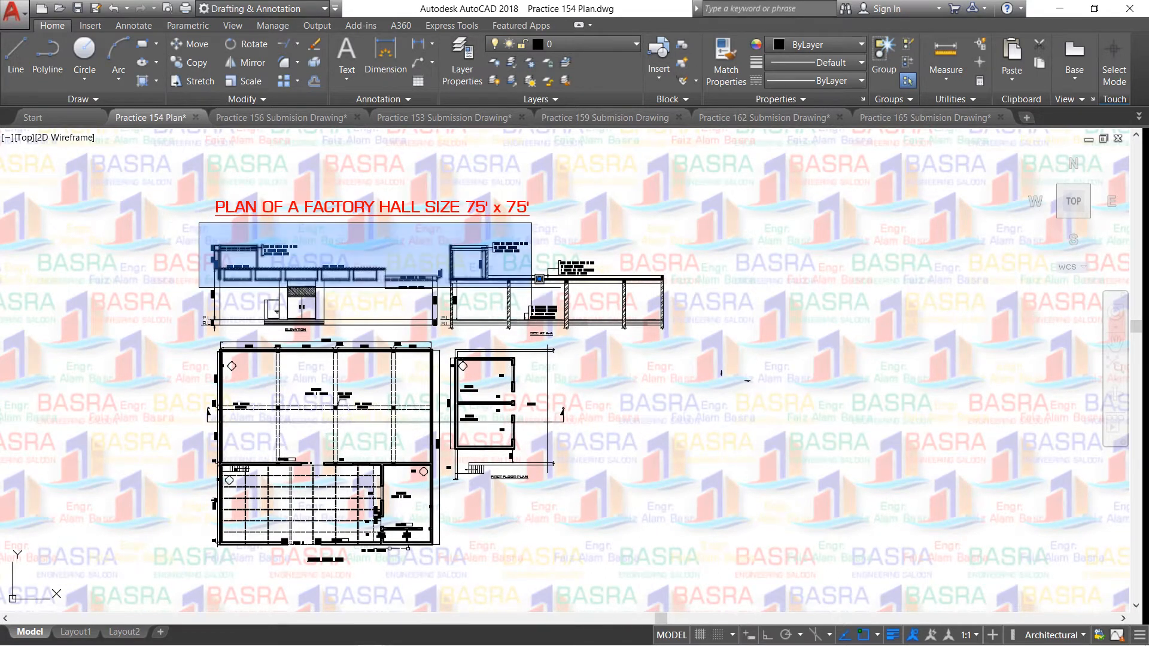
{"action": "left_click", "coordinate": [696, 337]}
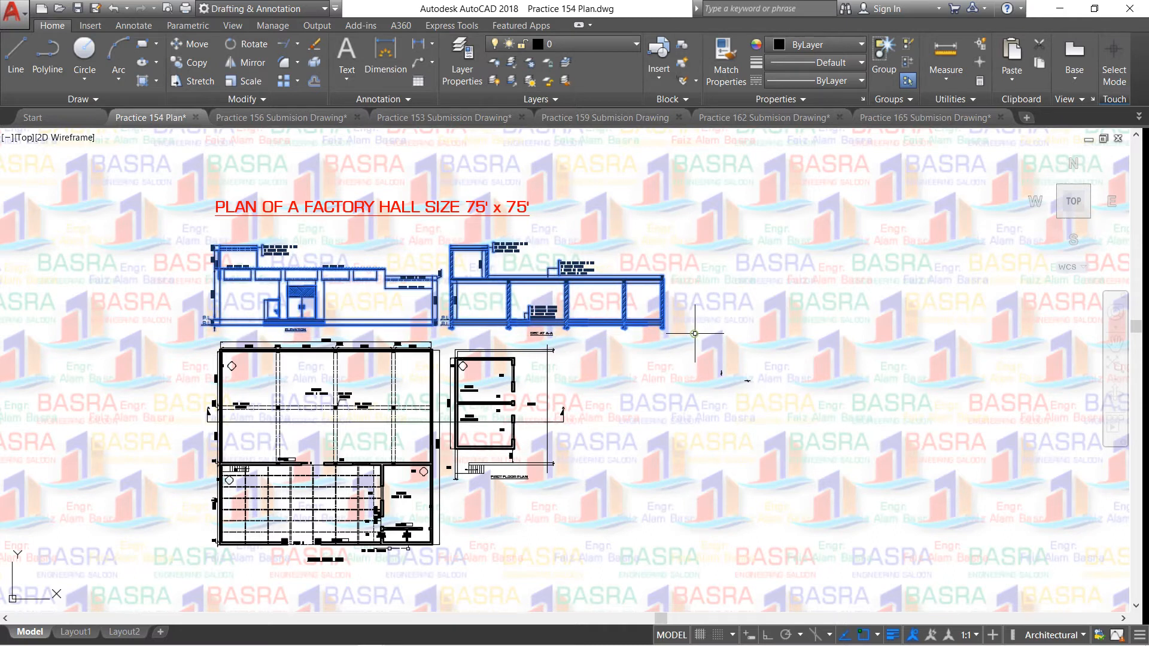
{"action": "left_click", "coordinate": [314, 44]}
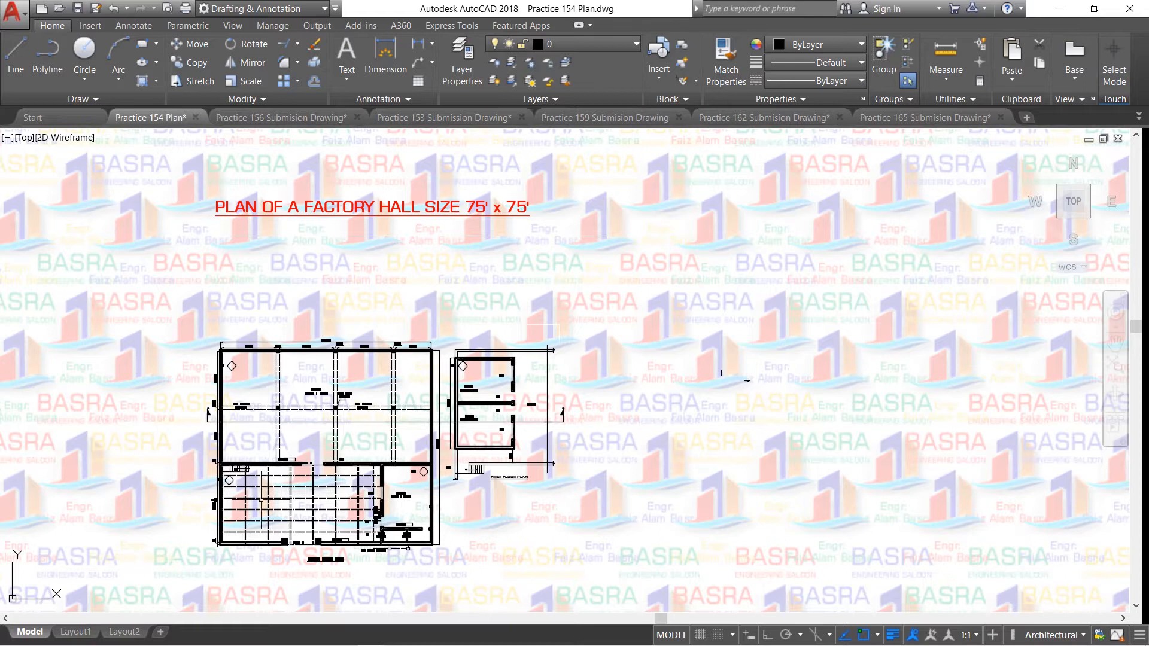
Examine the overall layout of the ground floor plan, including the hall, the gates, the office and the baths
{"action": "scroll", "coordinate": [299, 451], "scroll_direction": "up", "scroll_amount": 1}
{"action": "scroll", "coordinate": [395, 318], "scroll_direction": "down", "scroll_amount": 1}
{"action": "scroll", "coordinate": [333, 512], "scroll_direction": "up", "scroll_amount": 1}
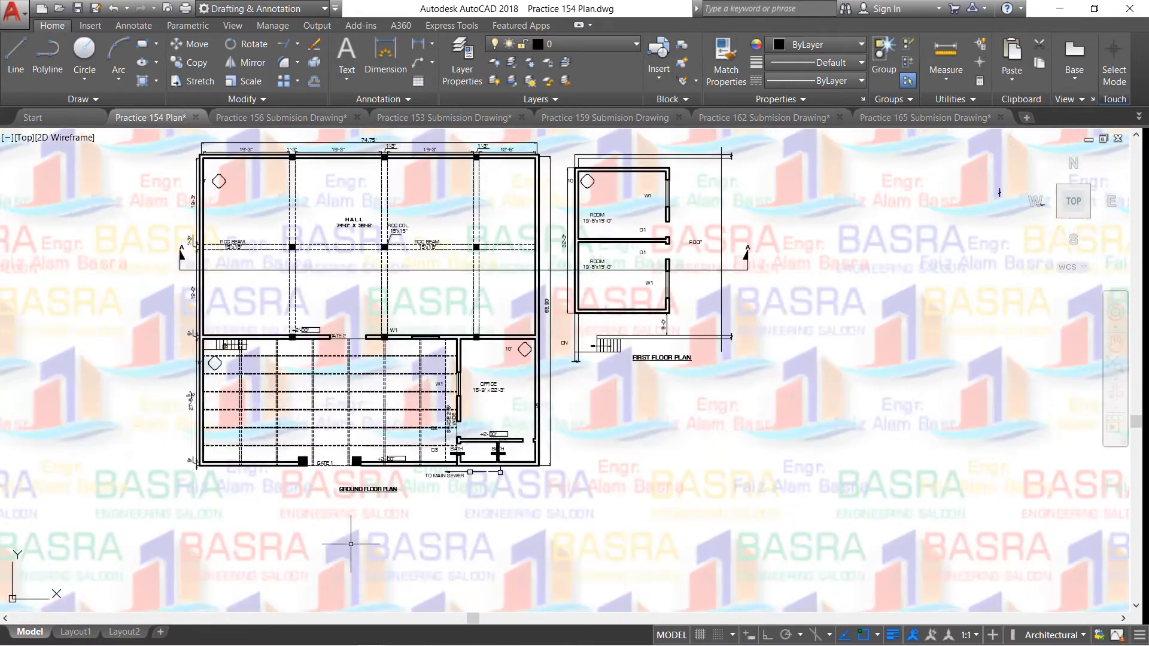
{"action": "scroll", "coordinate": [318, 500], "scroll_direction": "up", "scroll_amount": 1}
{"action": "scroll", "coordinate": [323, 513], "scroll_direction": "down", "scroll_amount": 1}
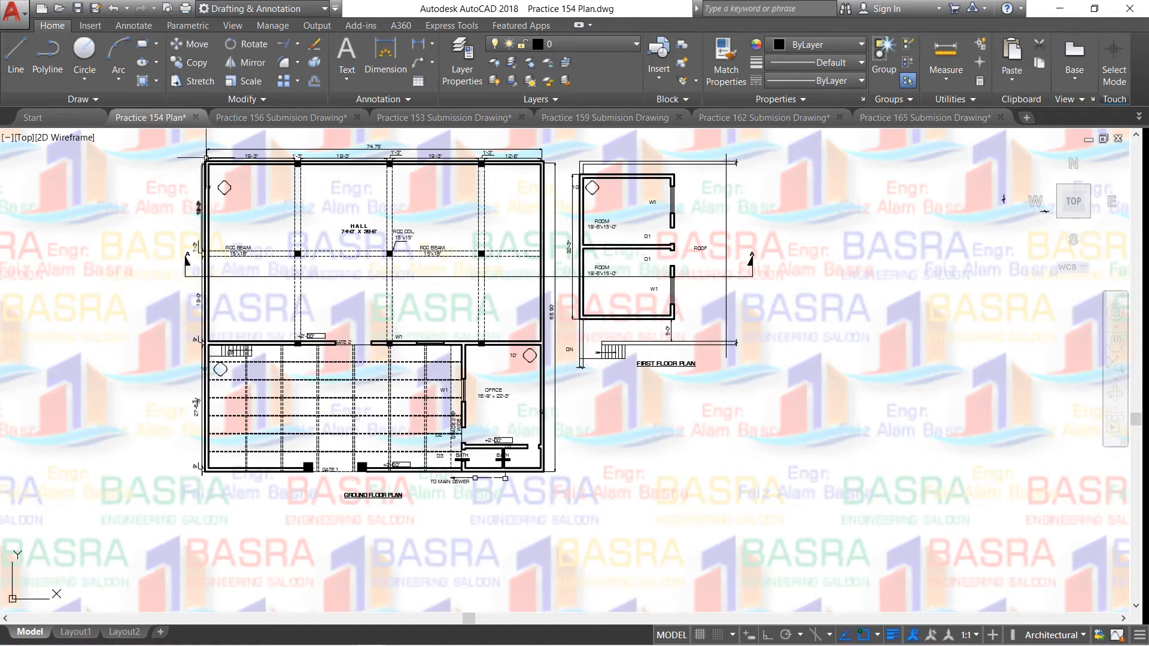
{"action": "scroll", "coordinate": [206, 162], "scroll_direction": "up", "scroll_amount": 4}
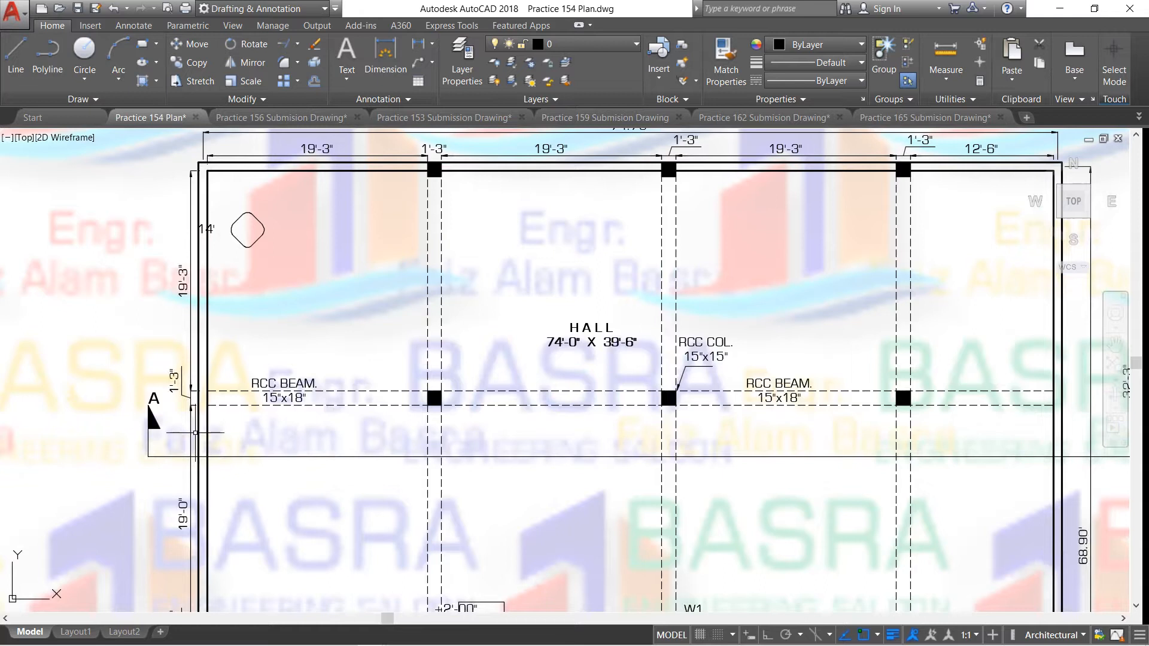
{"action": "scroll", "coordinate": [195, 173], "scroll_direction": "down", "scroll_amount": 4}
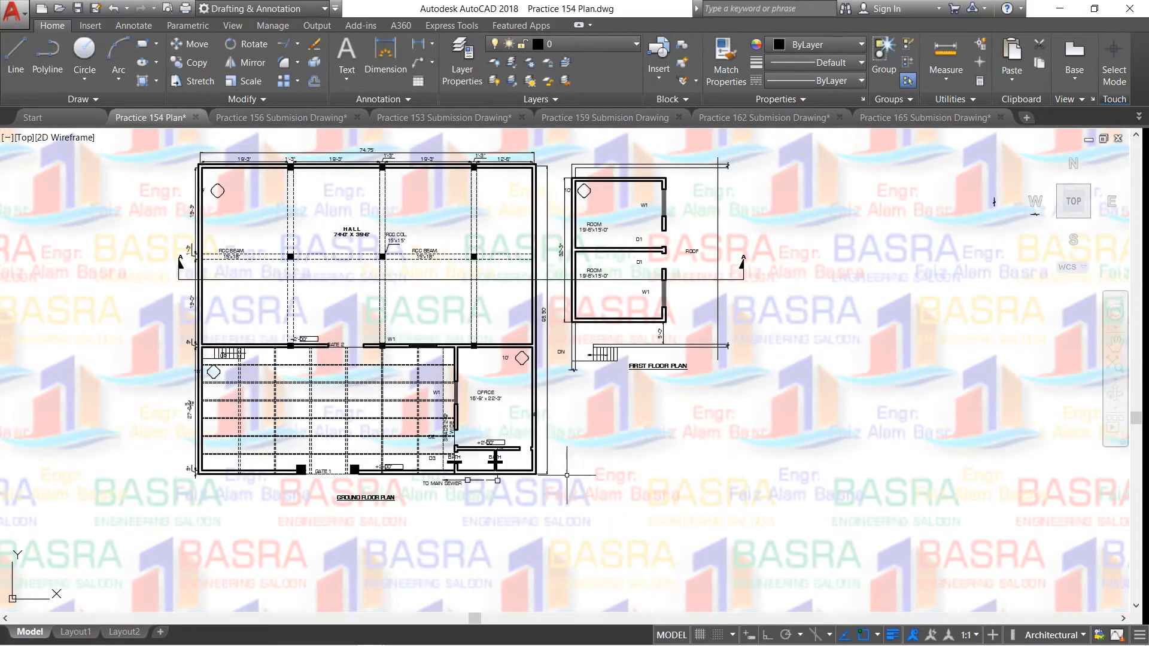
{"action": "scroll", "coordinate": [300, 462], "scroll_direction": "up", "scroll_amount": 2}
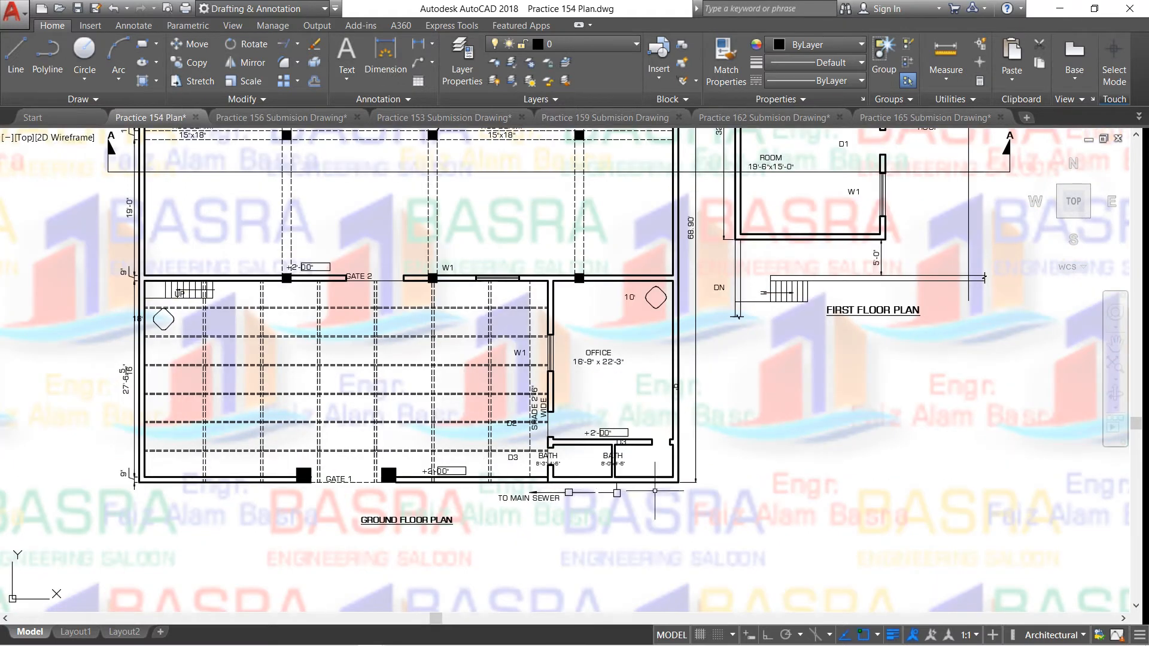
{"action": "scroll", "coordinate": [334, 505], "scroll_direction": "down", "scroll_amount": 4}
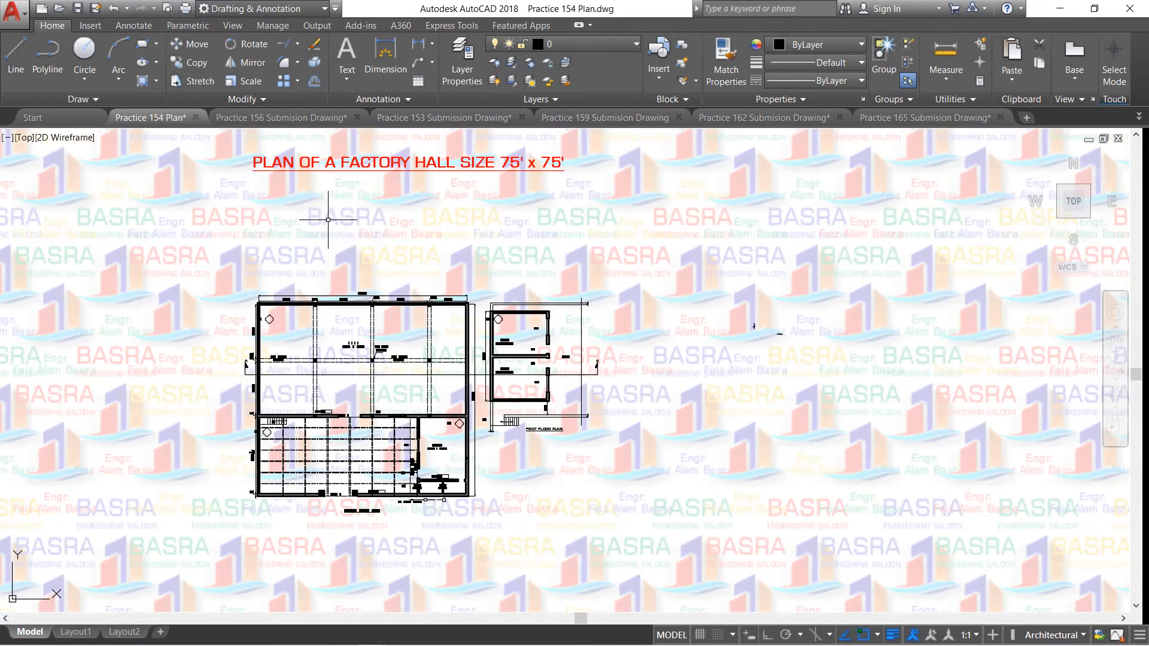
Examine the overall length and width dimensions of the ground floor plan and the column spacing along the hall
{"action": "scroll", "coordinate": [359, 317], "scroll_direction": "up", "scroll_amount": 6}
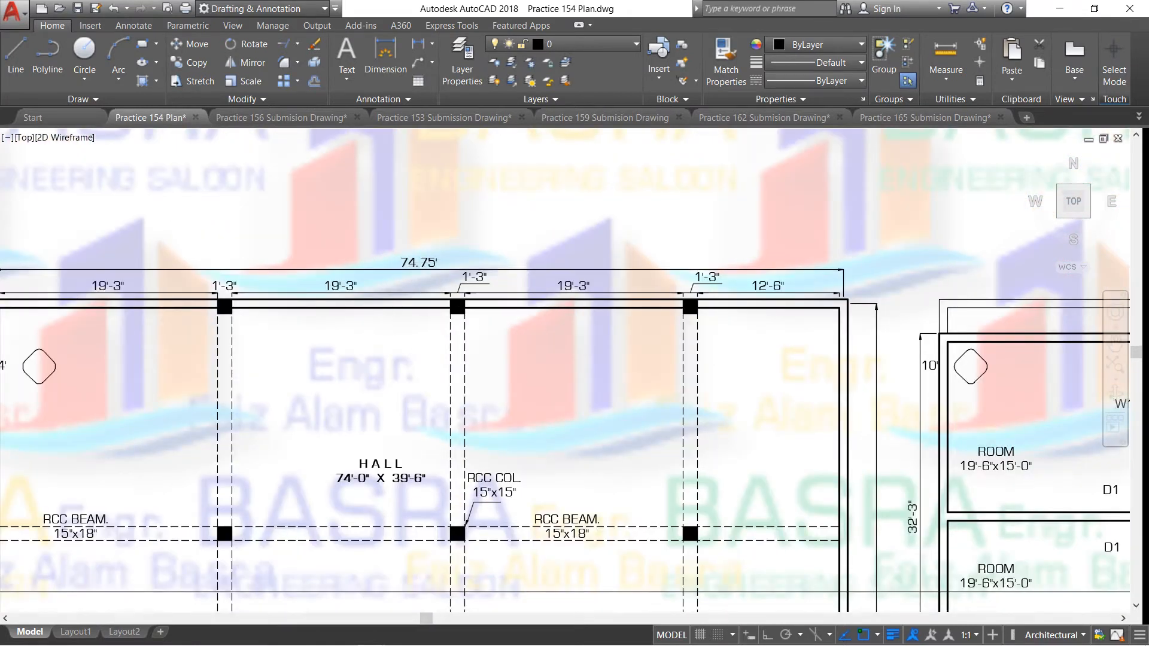
{"action": "scroll", "coordinate": [459, 261], "scroll_direction": "down", "scroll_amount": 2}
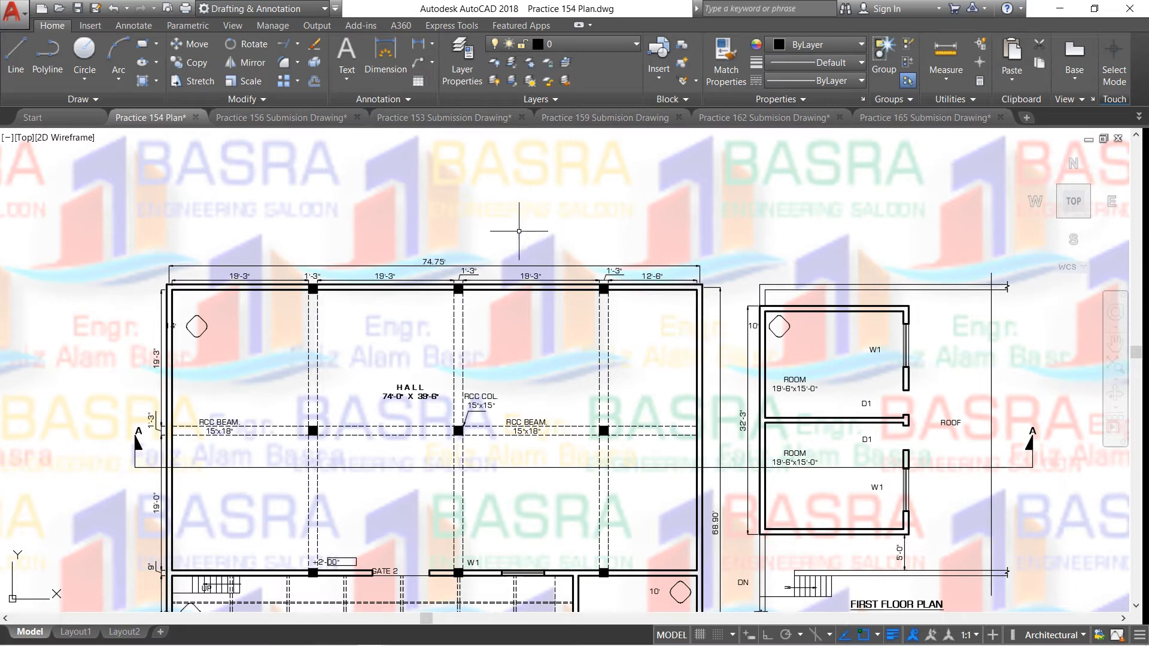
{"action": "scroll", "coordinate": [511, 242], "scroll_direction": "down", "scroll_amount": 2}
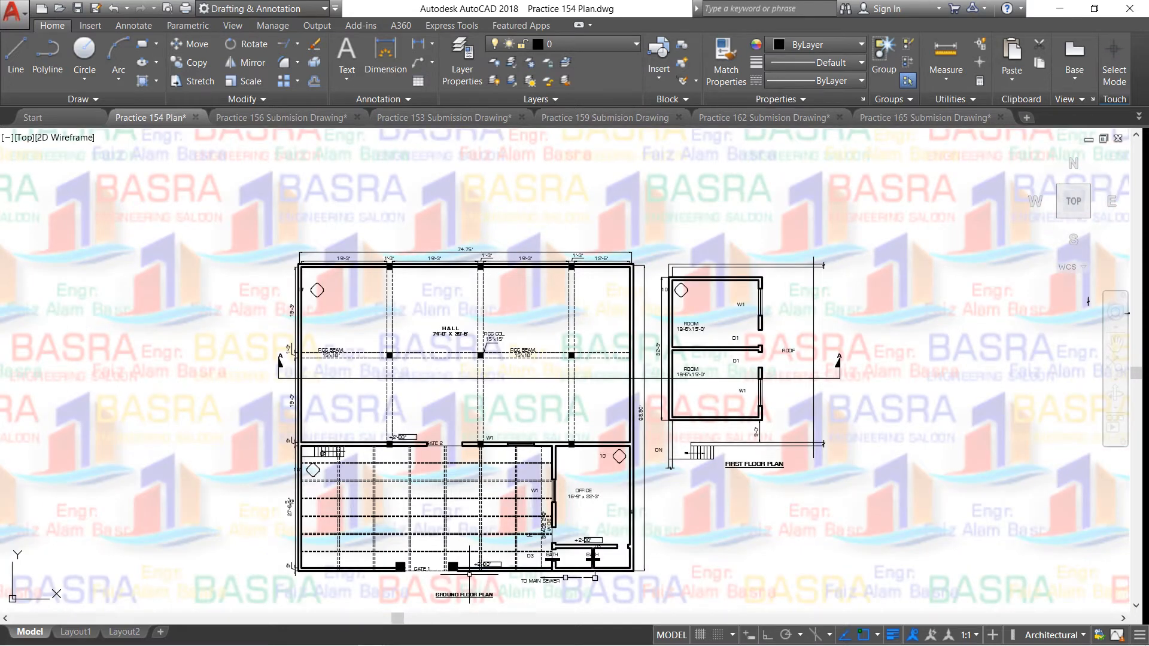
{"action": "scroll", "coordinate": [643, 429], "scroll_direction": "up", "scroll_amount": 4}
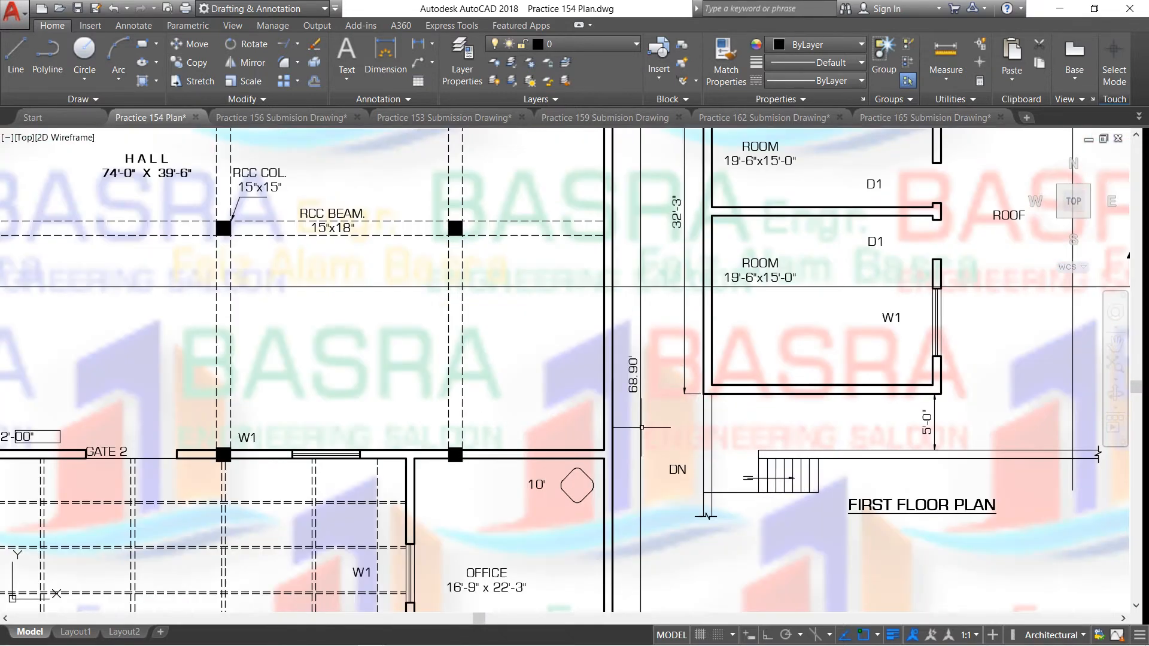
{"action": "scroll", "coordinate": [643, 418], "scroll_direction": "up", "scroll_amount": 2}
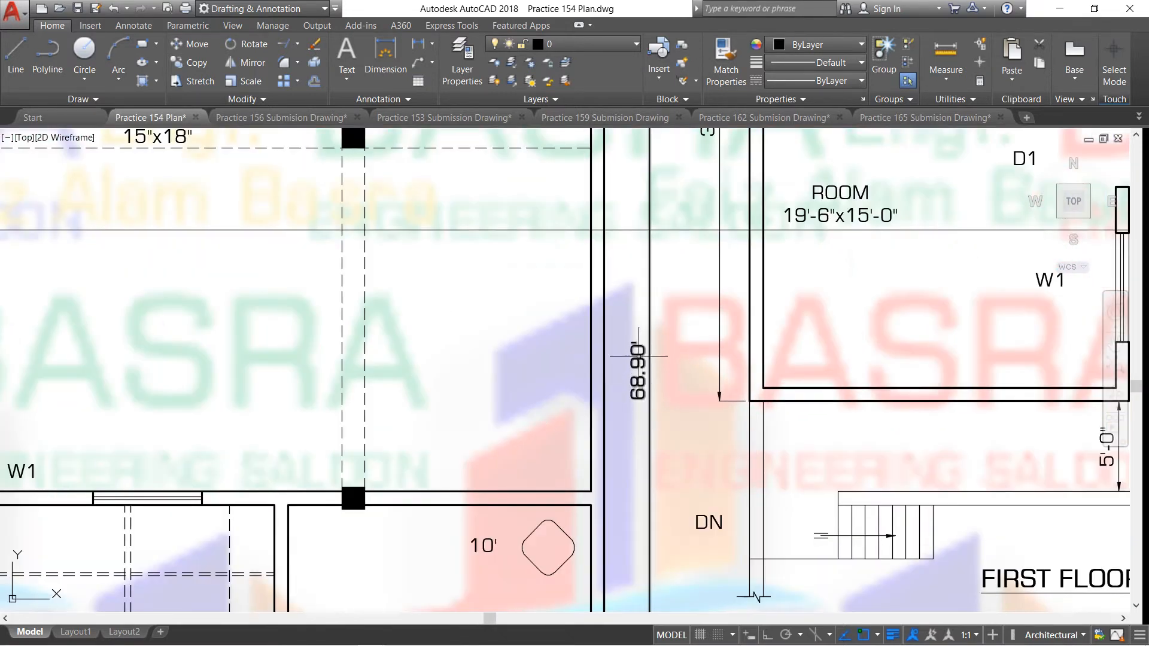
{"action": "scroll", "coordinate": [636, 356], "scroll_direction": "down", "scroll_amount": 2}
{"action": "scroll", "coordinate": [636, 356], "scroll_direction": "down", "scroll_amount": 2}
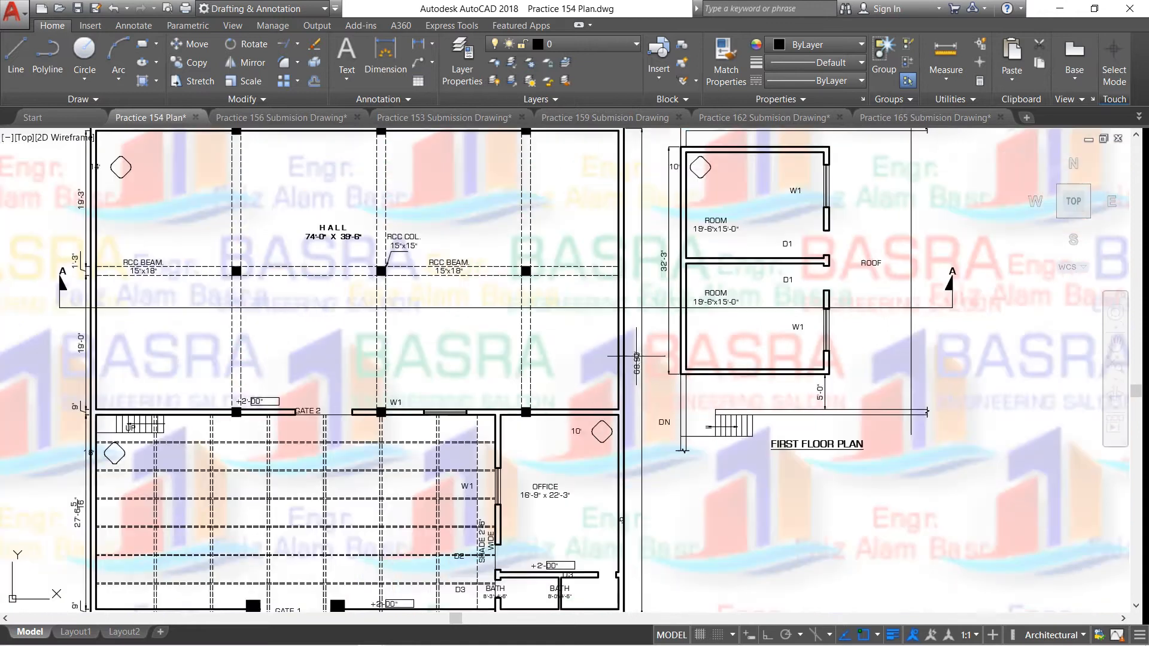
{"action": "scroll", "coordinate": [623, 371], "scroll_direction": "down", "scroll_amount": 2}
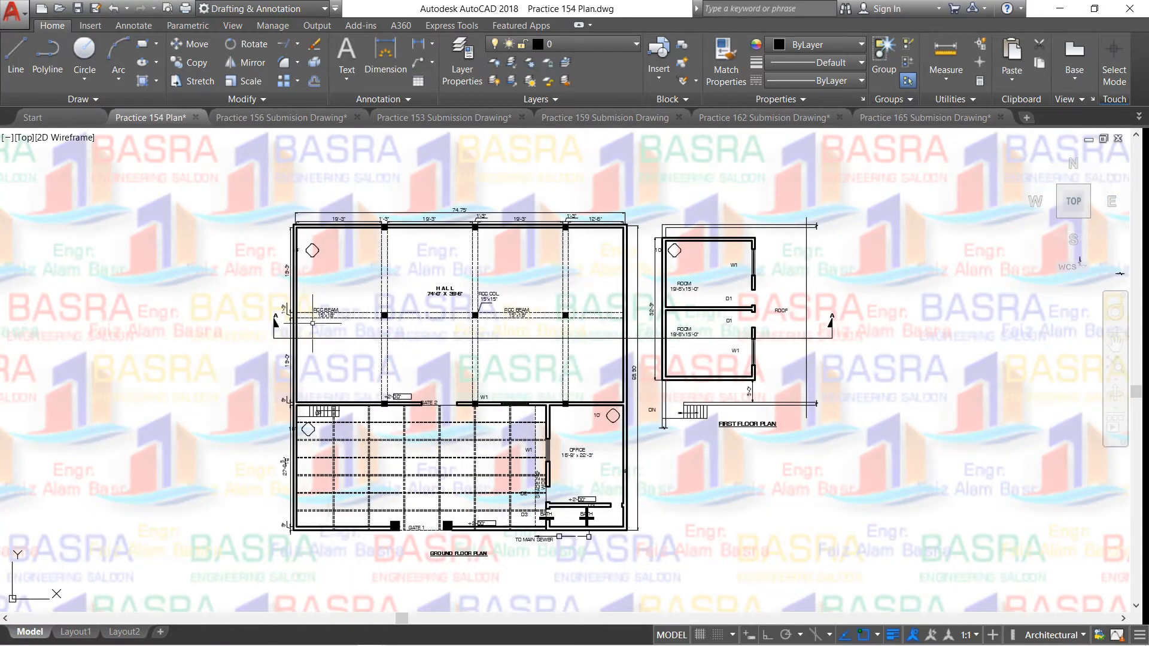
{"action": "scroll", "coordinate": [295, 226], "scroll_direction": "up", "scroll_amount": 4}
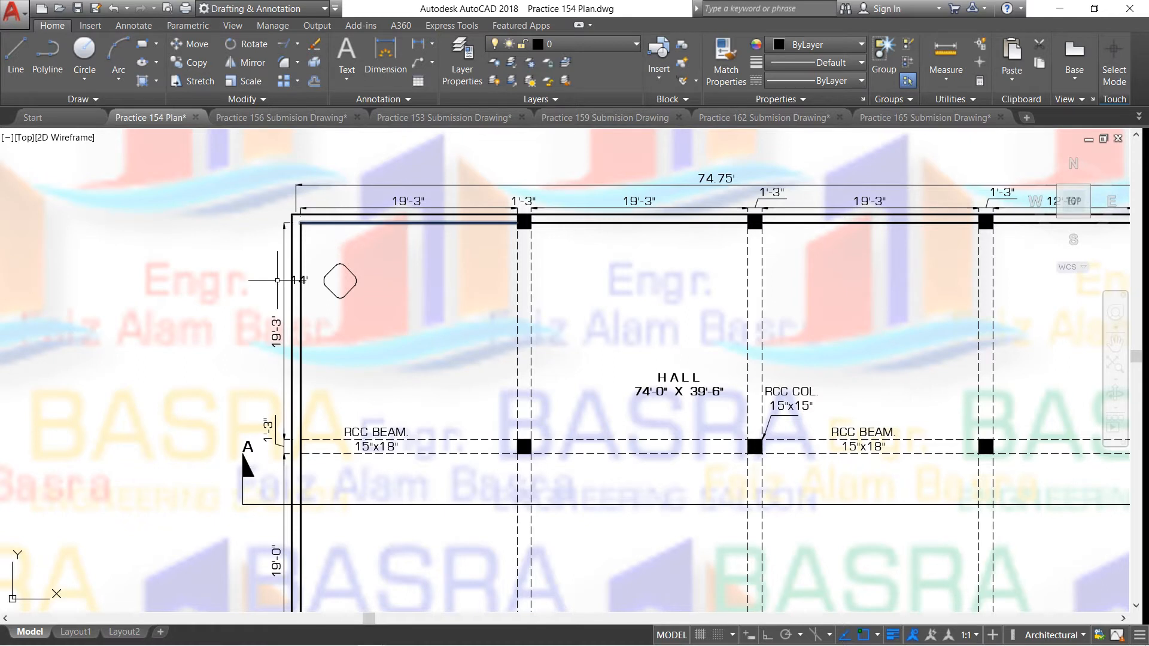
Examine the hall's size label and the RCC column and beam notes in the ground floor plan
{"action": "scroll", "coordinate": [278, 353], "scroll_direction": "down", "scroll_amount": 2}
{"action": "scroll", "coordinate": [281, 328], "scroll_direction": "down", "scroll_amount": 4}
{"action": "scroll", "coordinate": [356, 482], "scroll_direction": "up", "scroll_amount": 4}
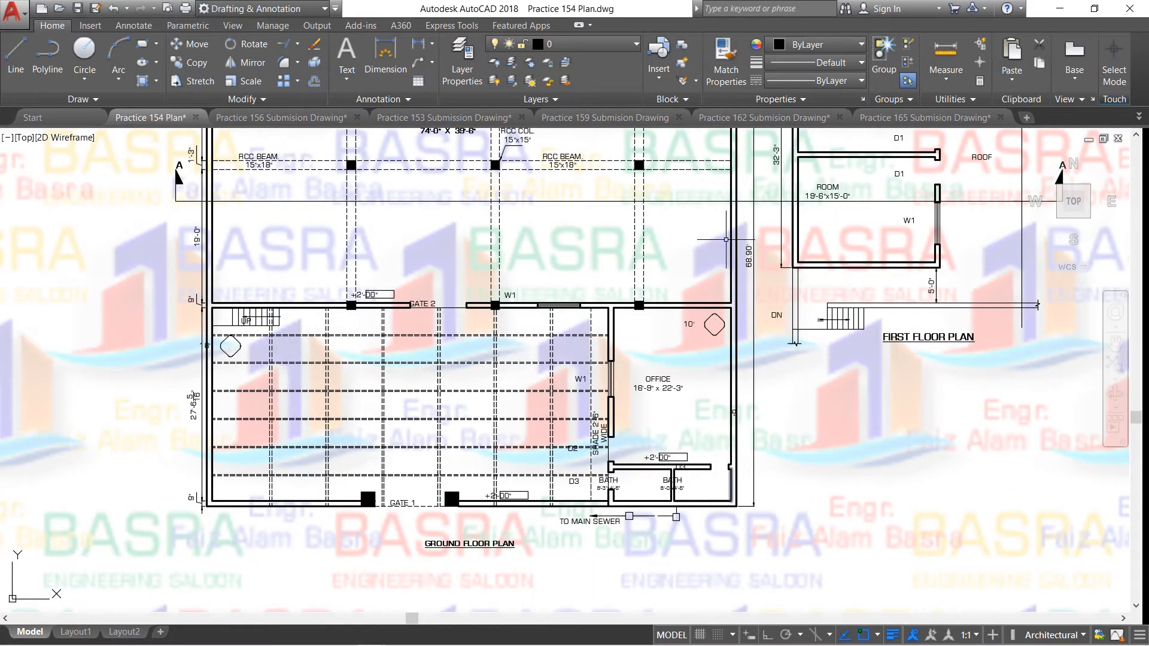
{"action": "scroll", "coordinate": [610, 370], "scroll_direction": "down", "scroll_amount": 2}
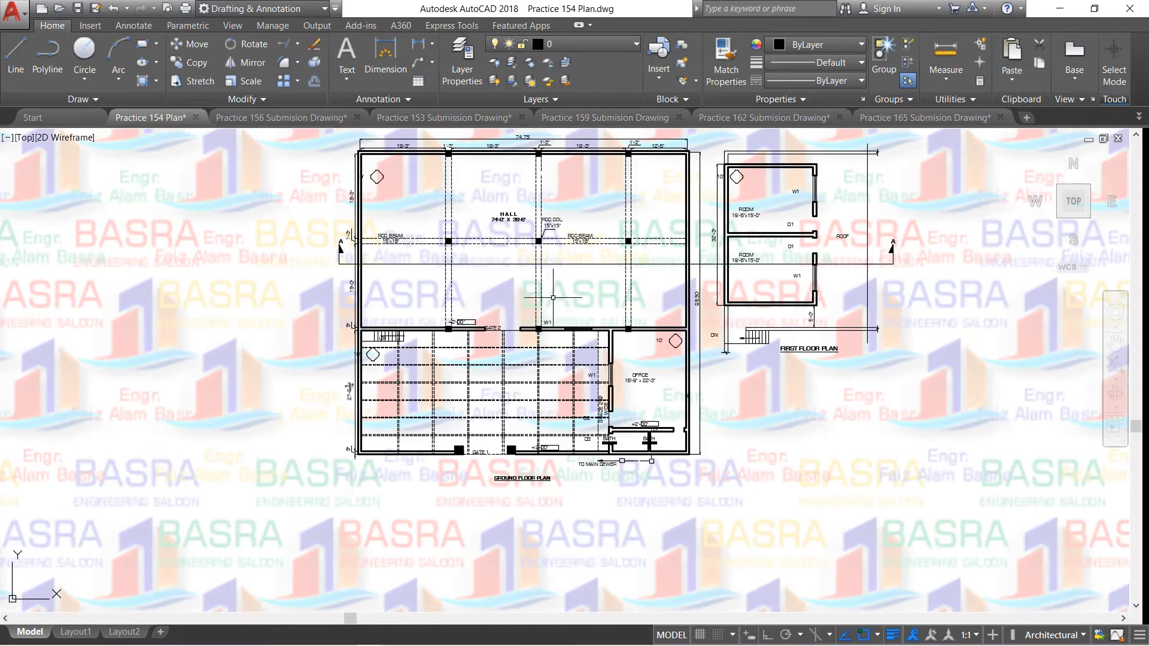
{"action": "scroll", "coordinate": [562, 227], "scroll_direction": "up", "scroll_amount": 2}
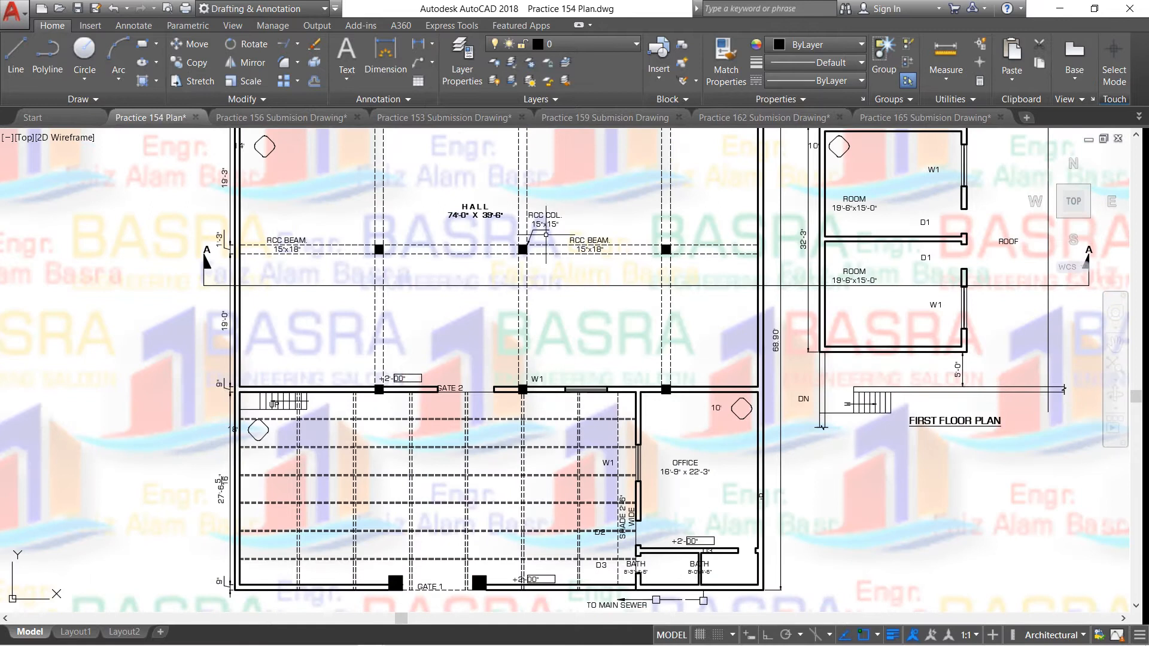
{"action": "scroll", "coordinate": [517, 258], "scroll_direction": "down", "scroll_amount": 2}
{"action": "scroll", "coordinate": [478, 291], "scroll_direction": "up", "scroll_amount": 4}
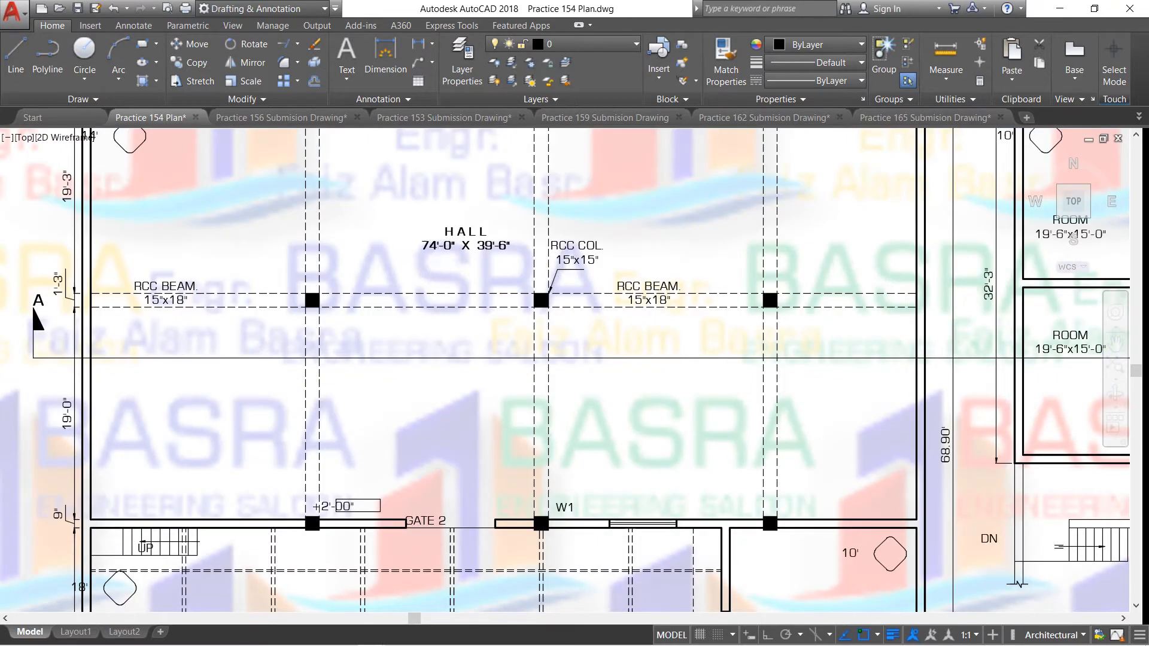
{"action": "scroll", "coordinate": [427, 258], "scroll_direction": "up", "scroll_amount": 2}
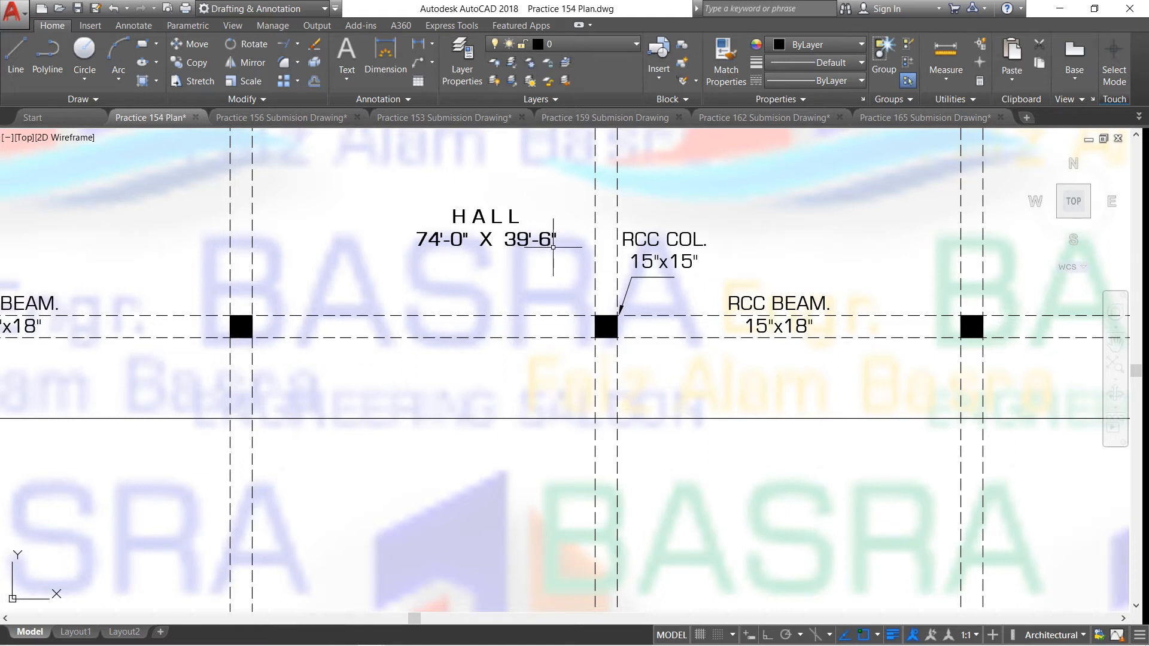
{"action": "scroll", "coordinate": [490, 246], "scroll_direction": "down", "scroll_amount": 2}
{"action": "scroll", "coordinate": [469, 259], "scroll_direction": "down", "scroll_amount": 2}
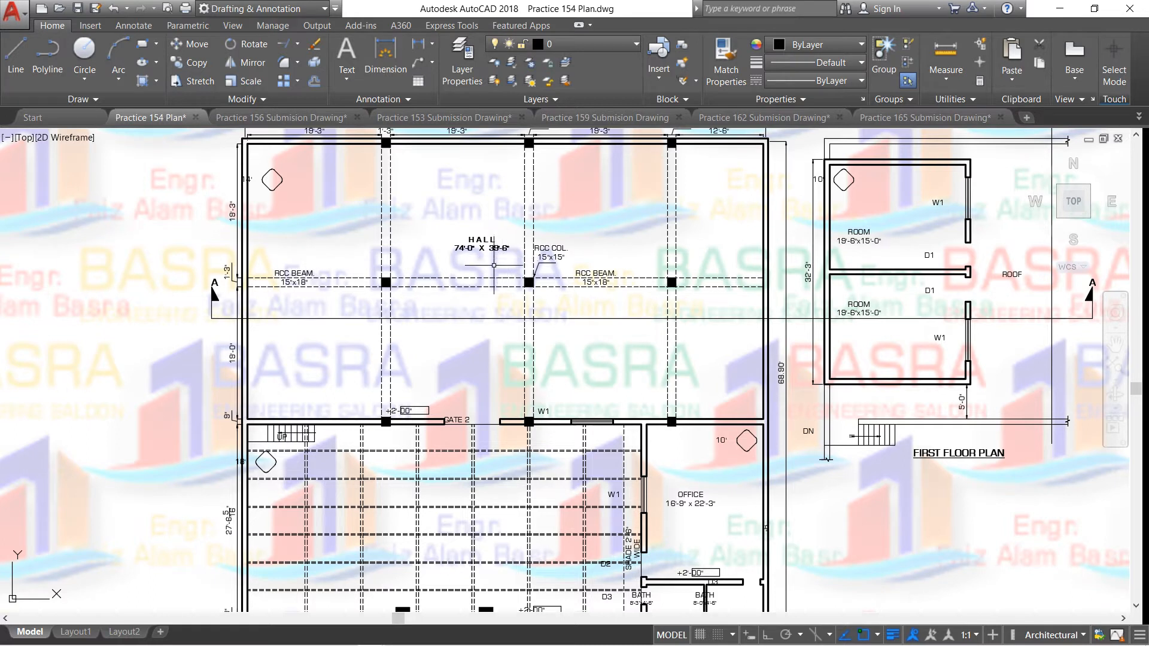
{"action": "left_click", "coordinate": [312, 80]}
{"action": "scroll", "coordinate": [500, 248], "scroll_direction": "up", "scroll_amount": 5}
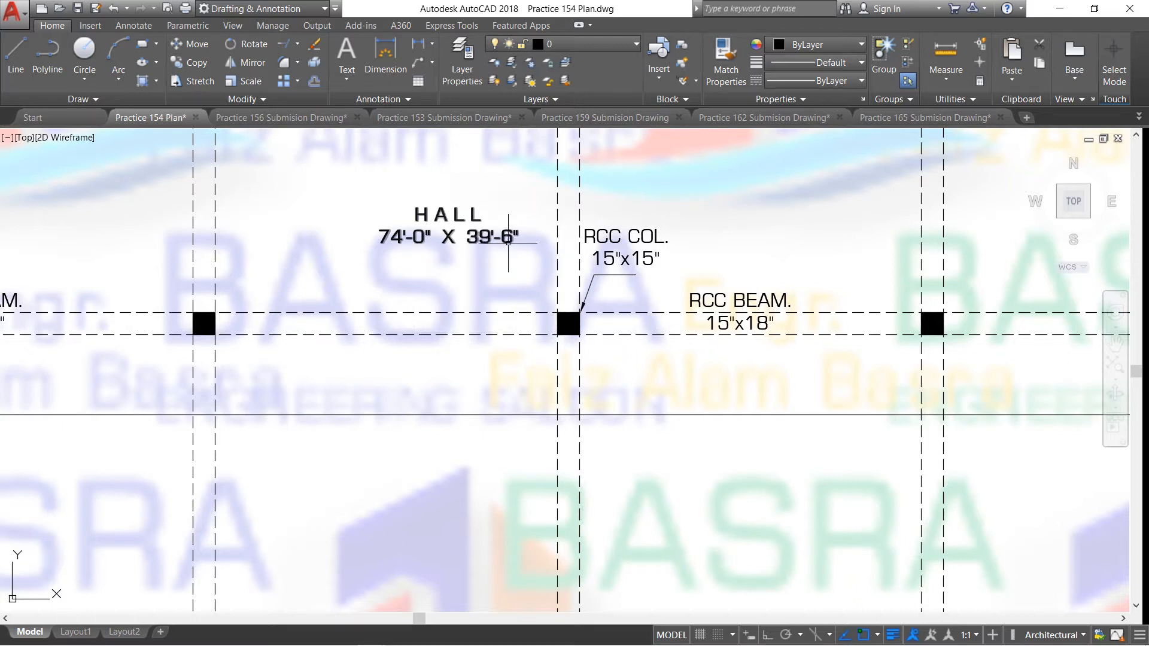
{"action": "scroll", "coordinate": [490, 234], "scroll_direction": "down", "scroll_amount": 5}
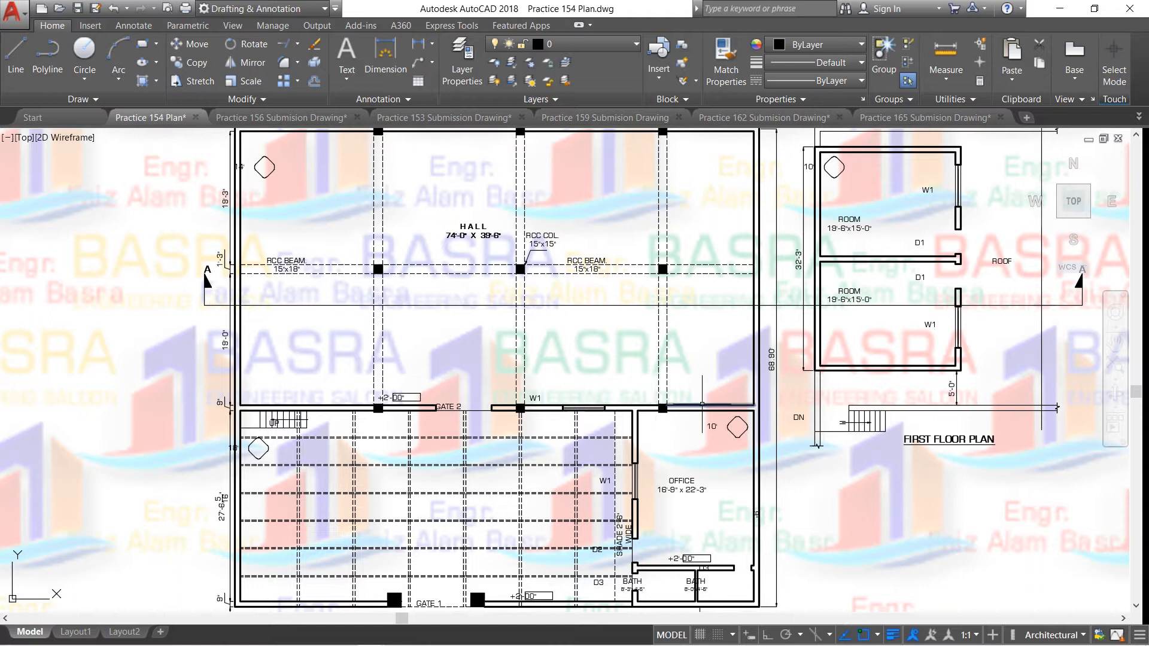
Examine the wall between the hall and the front area, including Gate 2, window W1 and the adjoining office
{"action": "scroll", "coordinate": [421, 426], "scroll_direction": "up", "scroll_amount": 5}
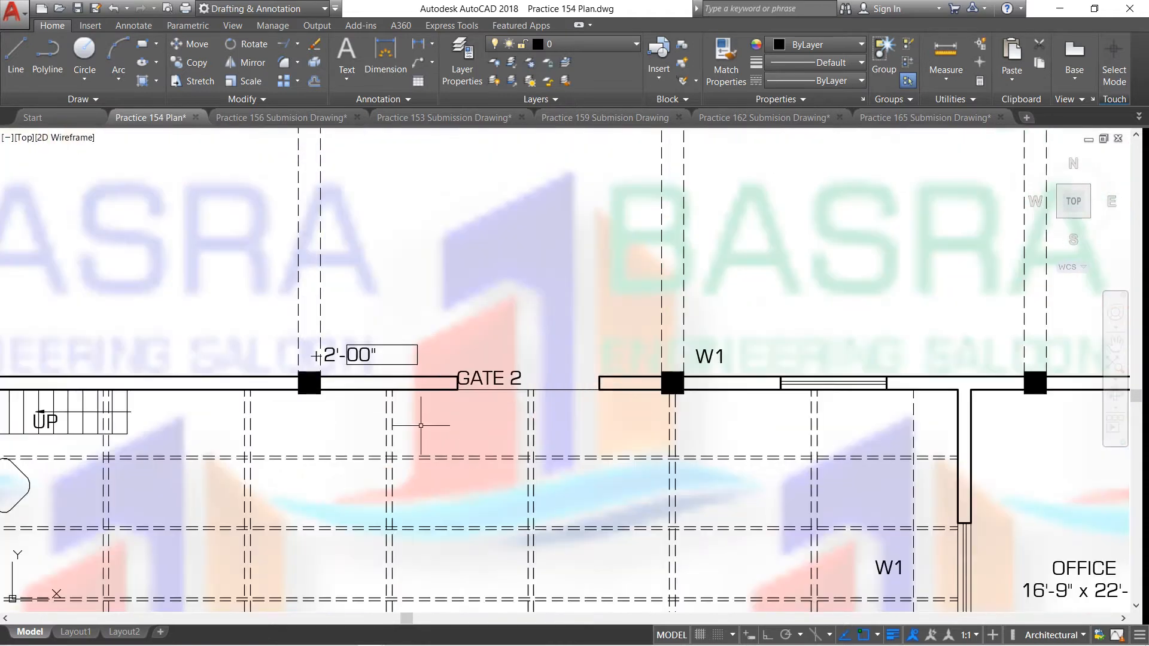
{"action": "scroll", "coordinate": [349, 380], "scroll_direction": "down", "scroll_amount": 5}
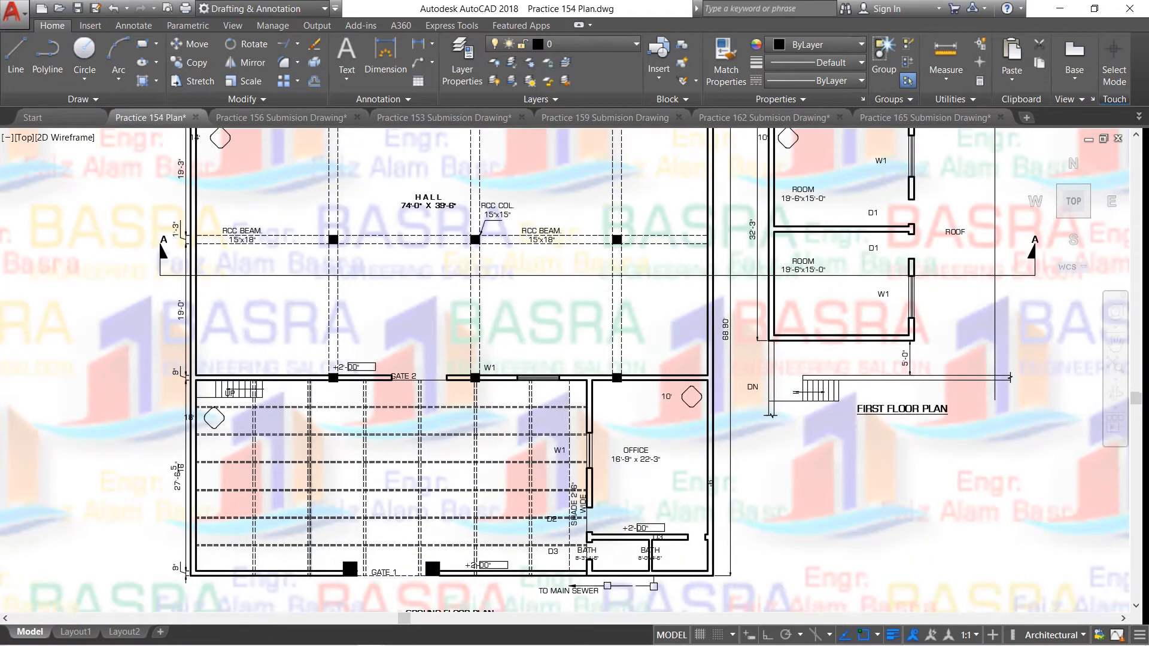
{"action": "scroll", "coordinate": [310, 391], "scroll_direction": "up", "scroll_amount": 3}
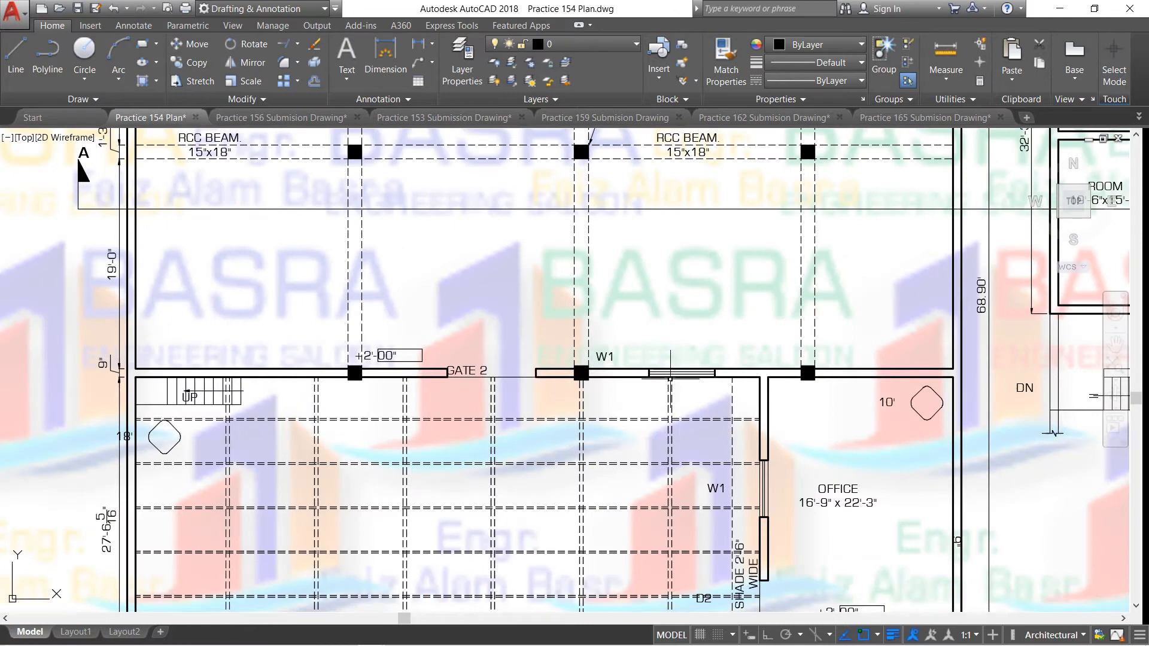
{"action": "scroll", "coordinate": [777, 350], "scroll_direction": "down", "scroll_amount": 2}
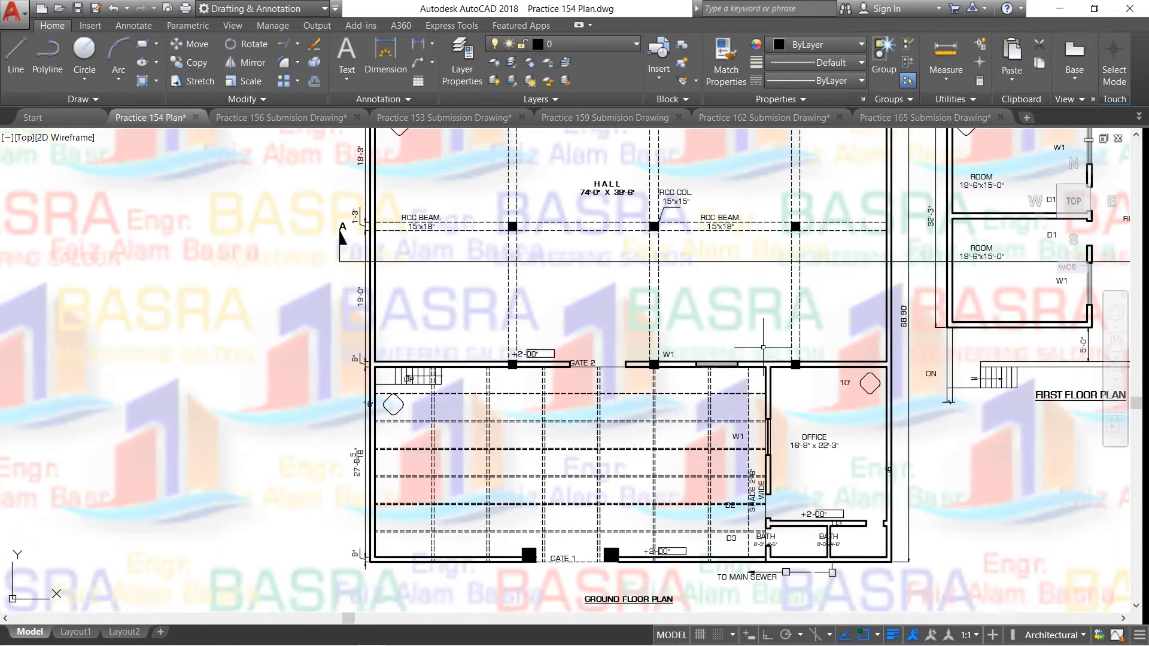
{"action": "scroll", "coordinate": [695, 369], "scroll_direction": "down", "scroll_amount": 2}
{"action": "scroll", "coordinate": [772, 245], "scroll_direction": "up", "scroll_amount": 2}
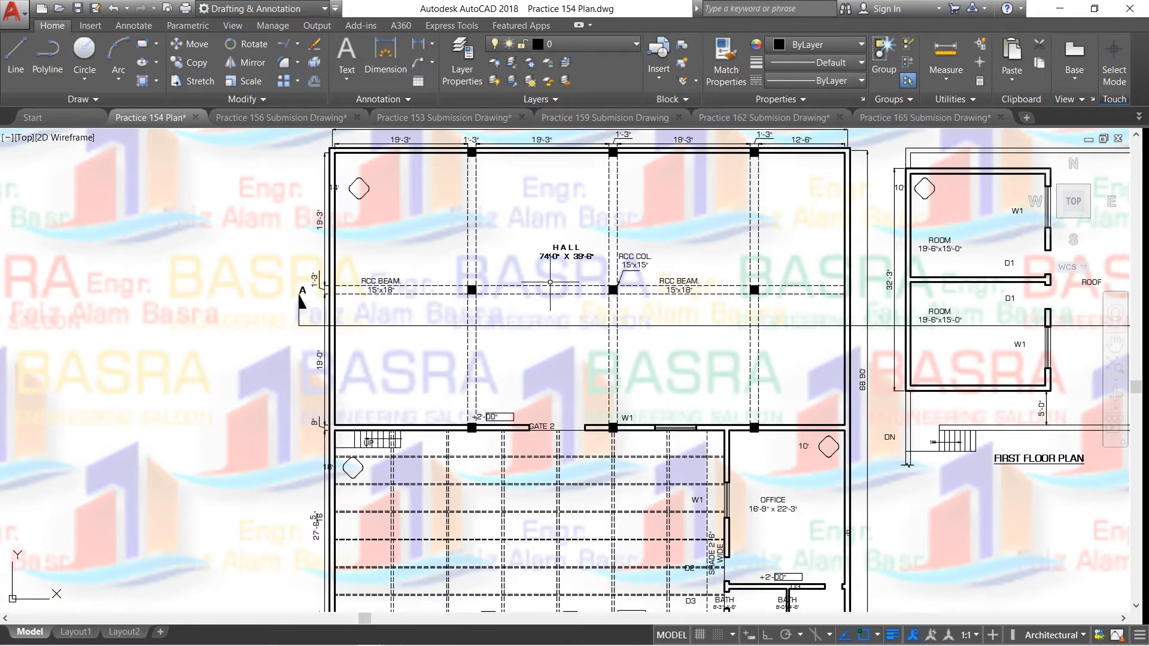
{"action": "scroll", "coordinate": [572, 282], "scroll_direction": "up", "scroll_amount": 2}
{"action": "scroll", "coordinate": [432, 280], "scroll_direction": "down", "scroll_amount": 2}
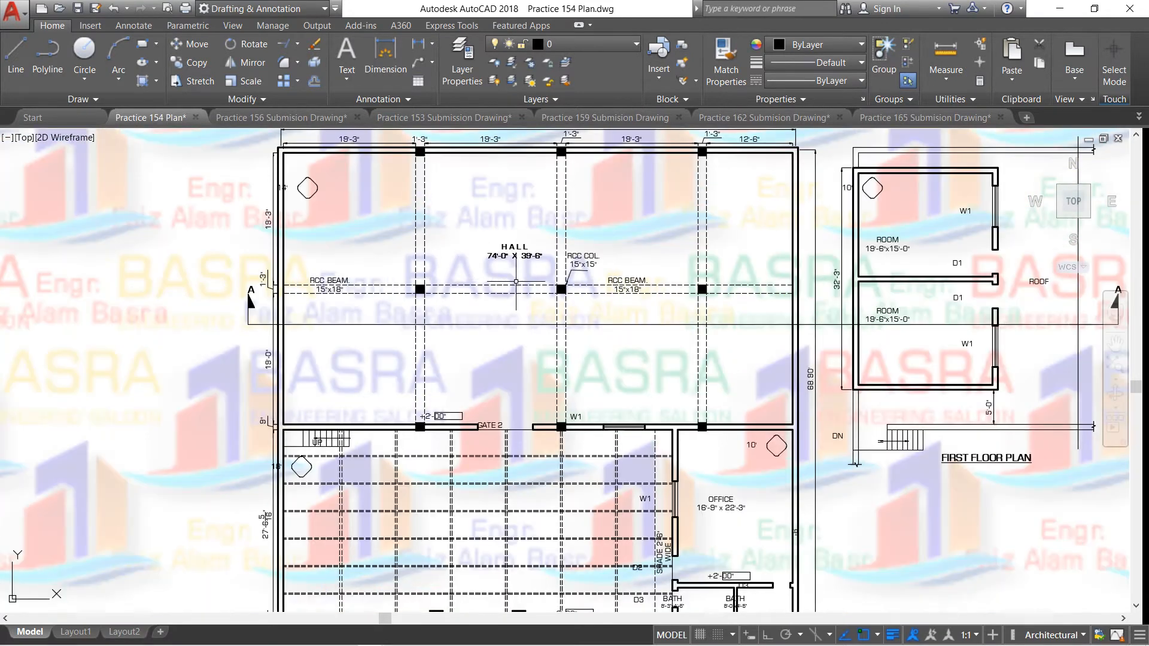
Examine the RCC column and beam size labels along the hall's central column row
{"action": "scroll", "coordinate": [496, 282], "scroll_direction": "up", "scroll_amount": 2}
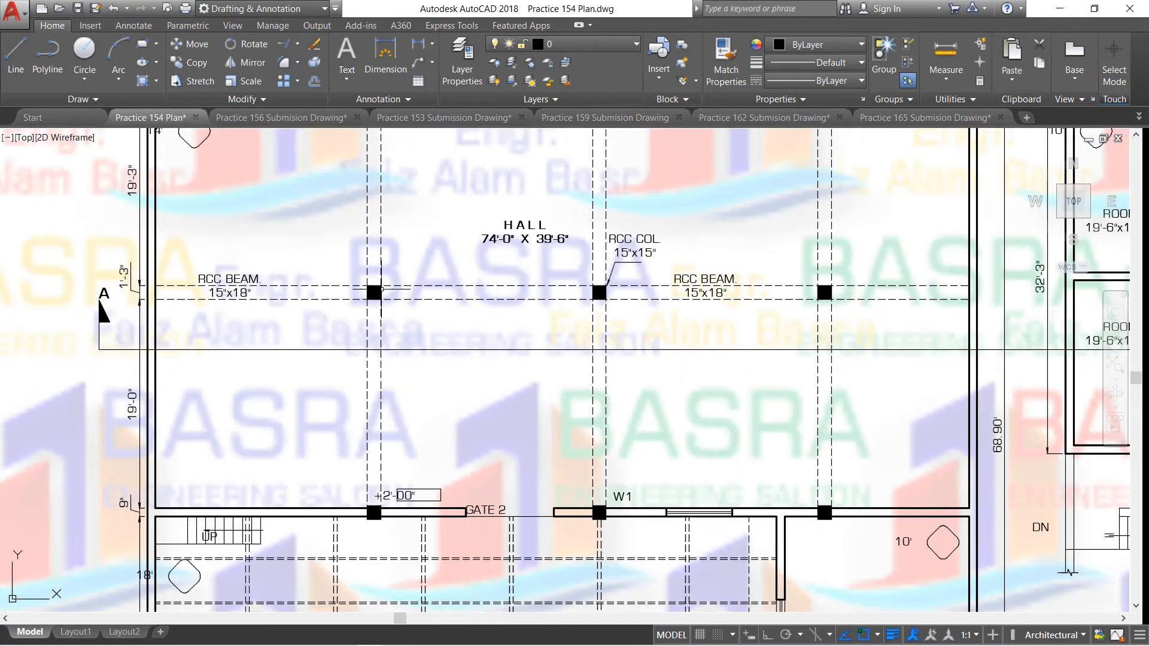
{"action": "scroll", "coordinate": [383, 302], "scroll_direction": "down", "scroll_amount": 2}
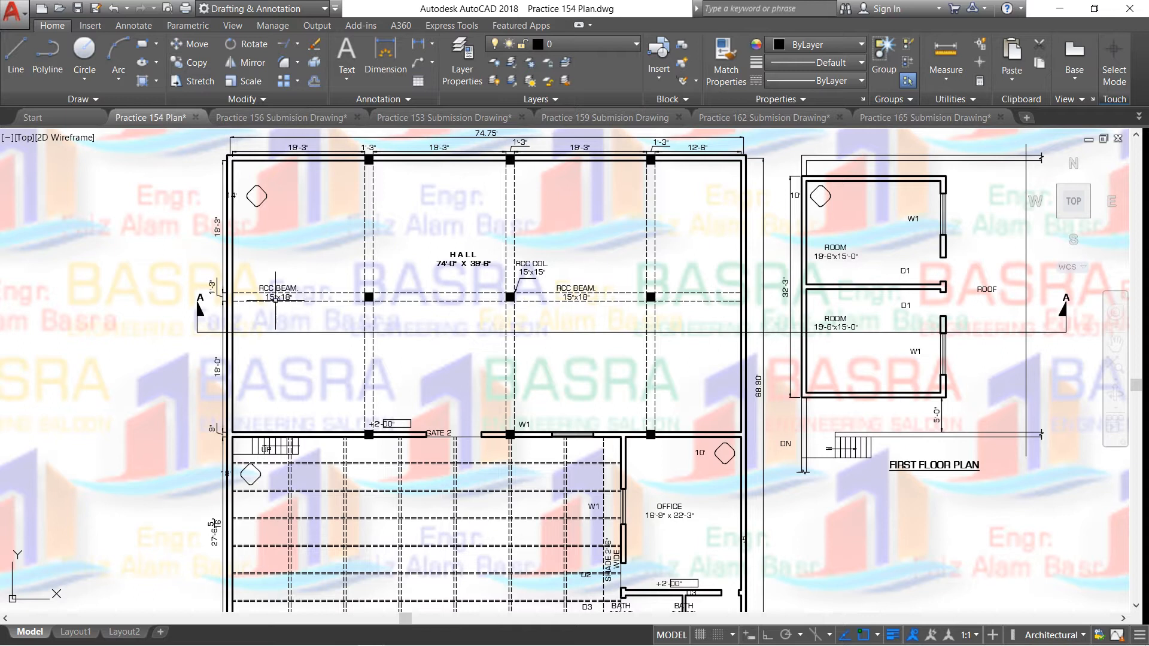
{"action": "scroll", "coordinate": [395, 301], "scroll_direction": "up", "scroll_amount": 2}
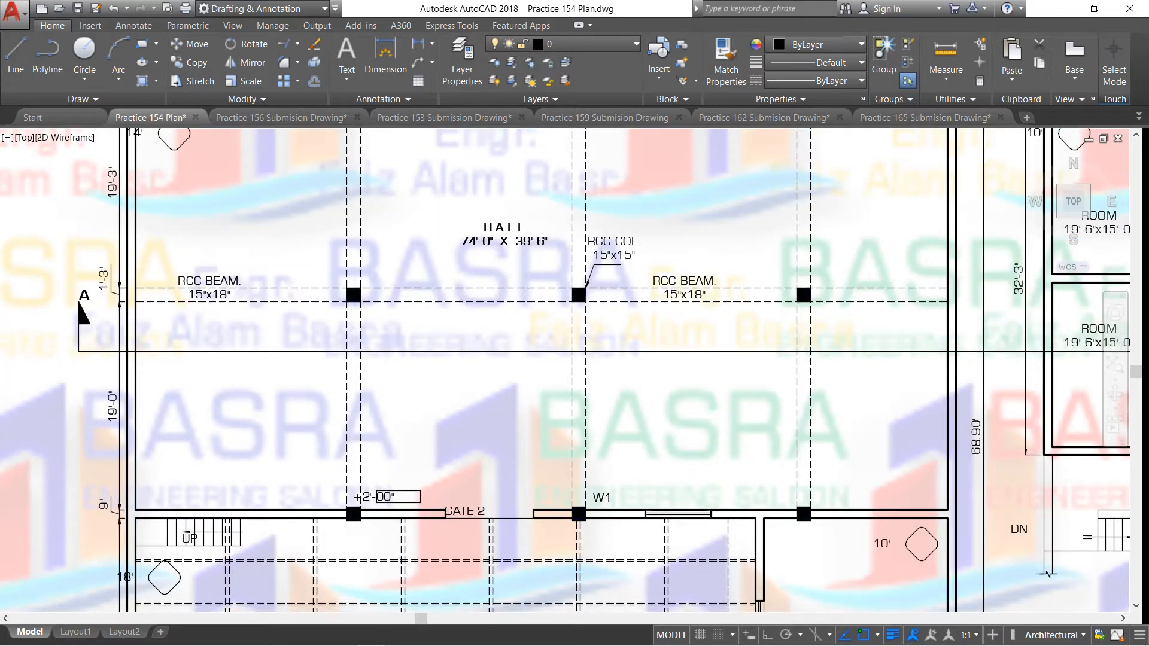
{"action": "scroll", "coordinate": [623, 267], "scroll_direction": "up", "scroll_amount": 2}
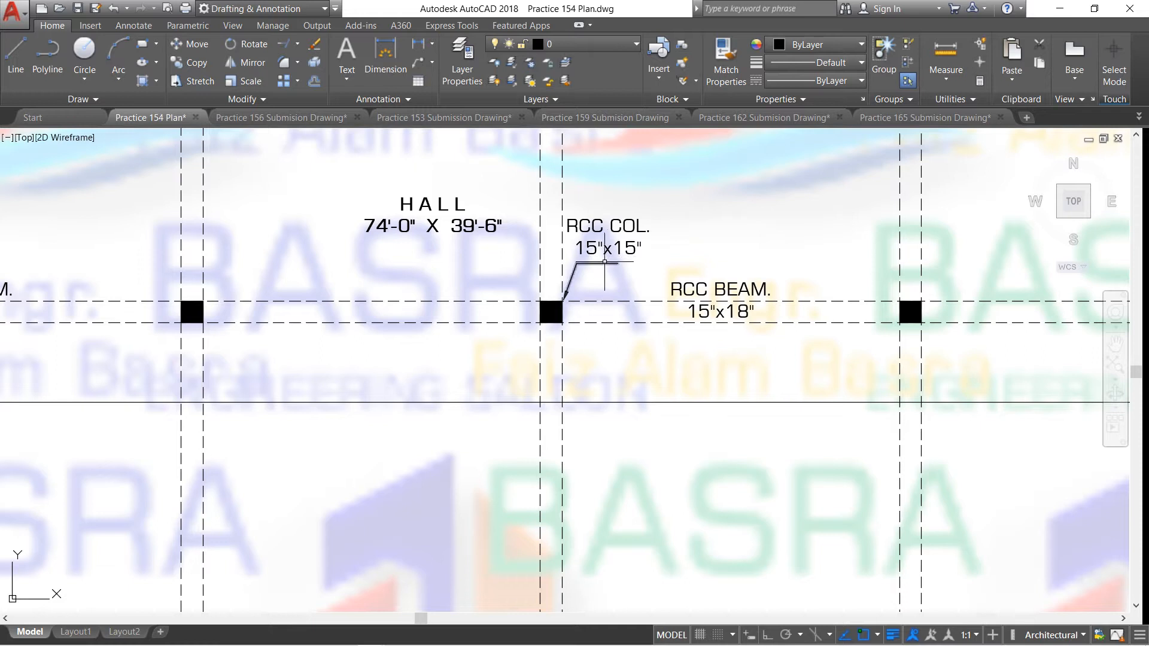
{"action": "scroll", "coordinate": [607, 254], "scroll_direction": "up", "scroll_amount": 2}
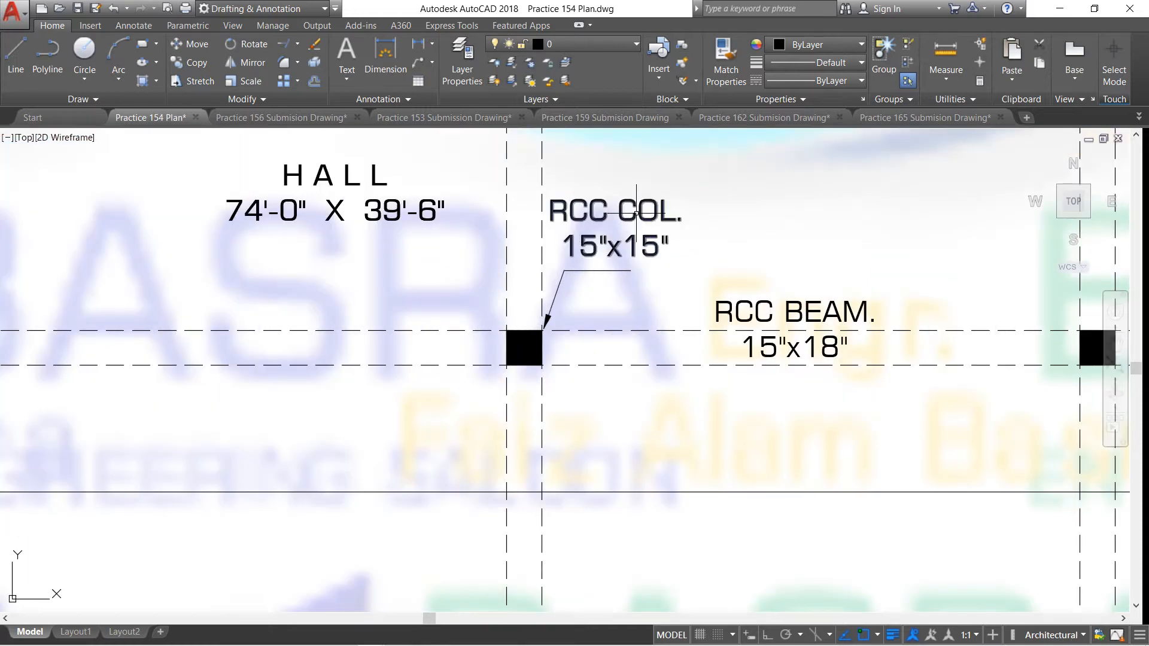
{"action": "scroll", "coordinate": [565, 256], "scroll_direction": "down", "scroll_amount": 2}
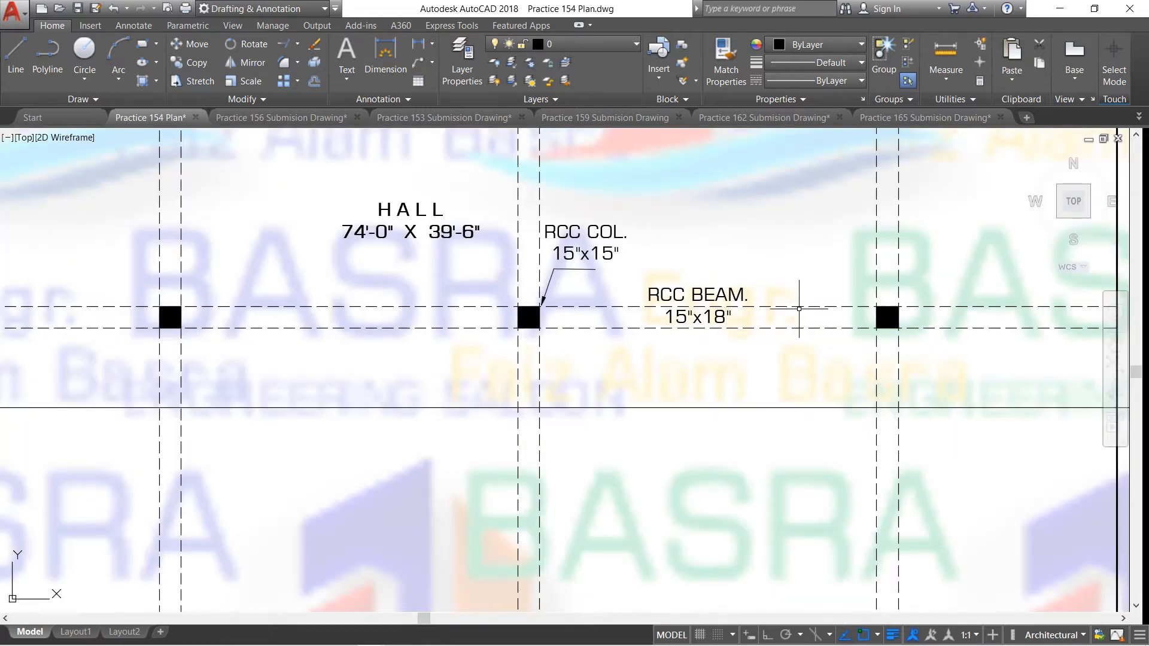
{"action": "scroll", "coordinate": [608, 313], "scroll_direction": "down", "scroll_amount": 2}
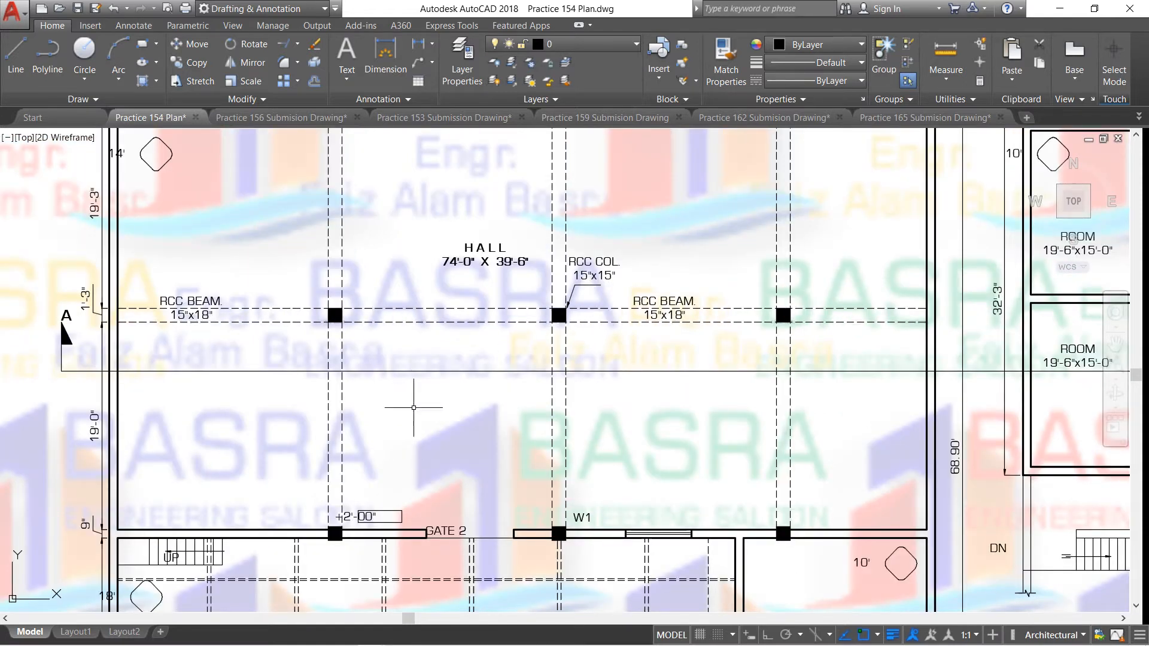
{"action": "scroll", "coordinate": [413, 406], "scroll_direction": "down", "scroll_amount": 2}
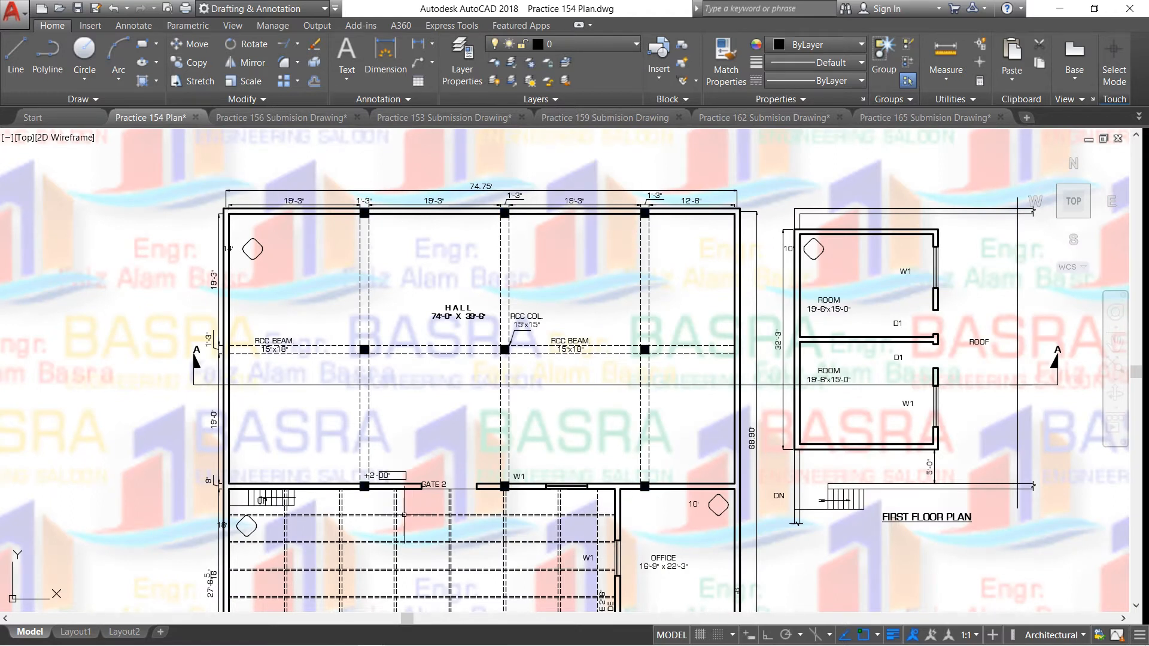
Examine the columns, Gate 2 opening and window W1 along the wall between the hall and the front area
{"action": "scroll", "coordinate": [404, 514], "scroll_direction": "up", "scroll_amount": 2}
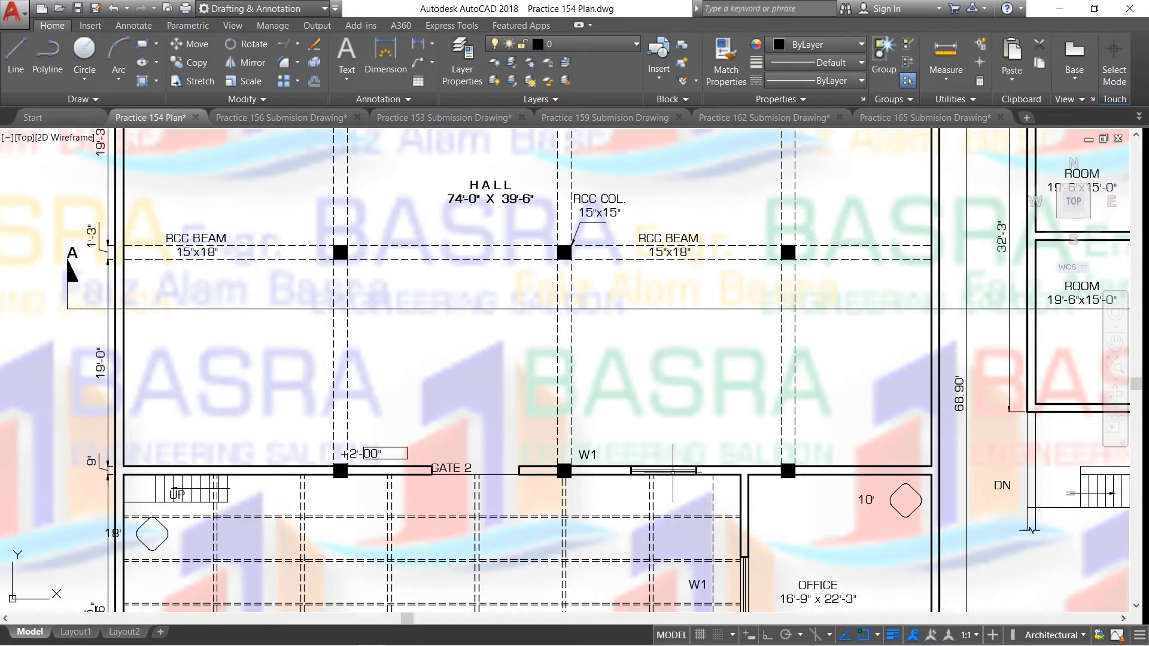
{"action": "scroll", "coordinate": [509, 464], "scroll_direction": "down", "scroll_amount": 2}
{"action": "scroll", "coordinate": [501, 450], "scroll_direction": "up", "scroll_amount": 4}
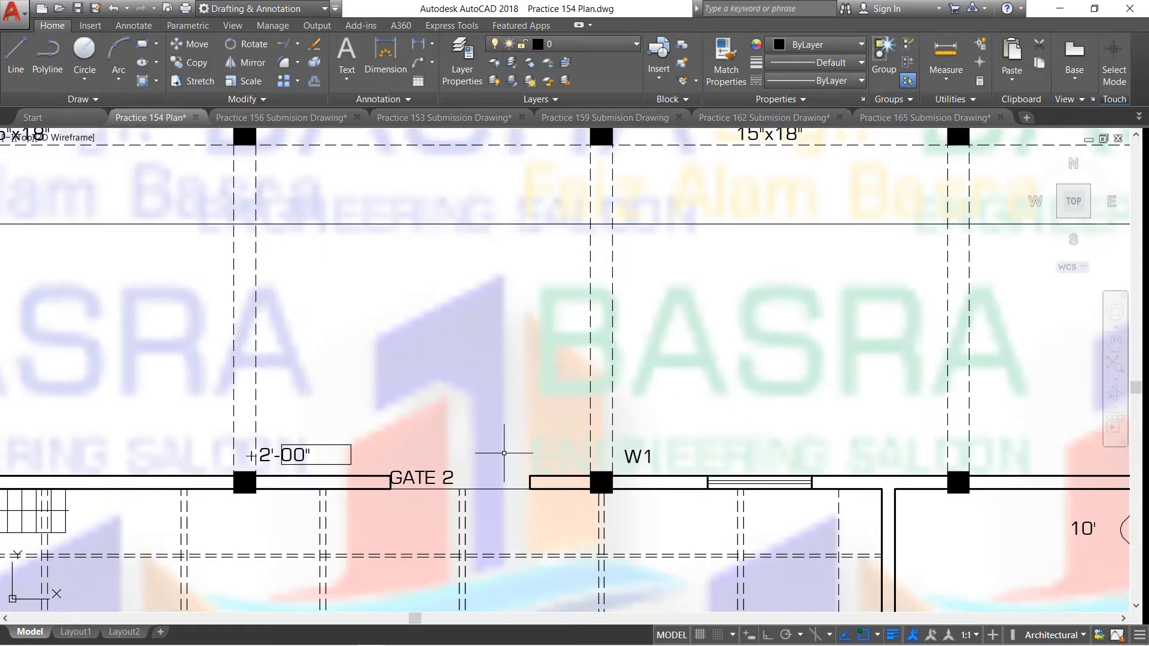
{"action": "scroll", "coordinate": [500, 450], "scroll_direction": "down", "scroll_amount": 4}
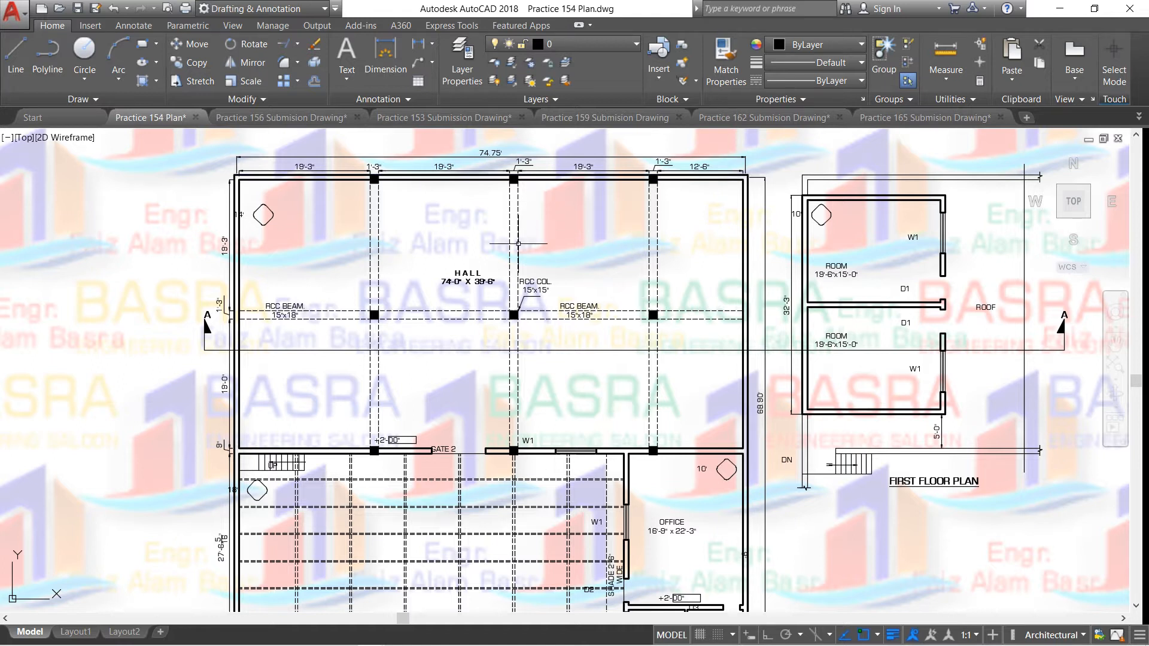
{"action": "scroll", "coordinate": [353, 327], "scroll_direction": "up", "scroll_amount": 2}
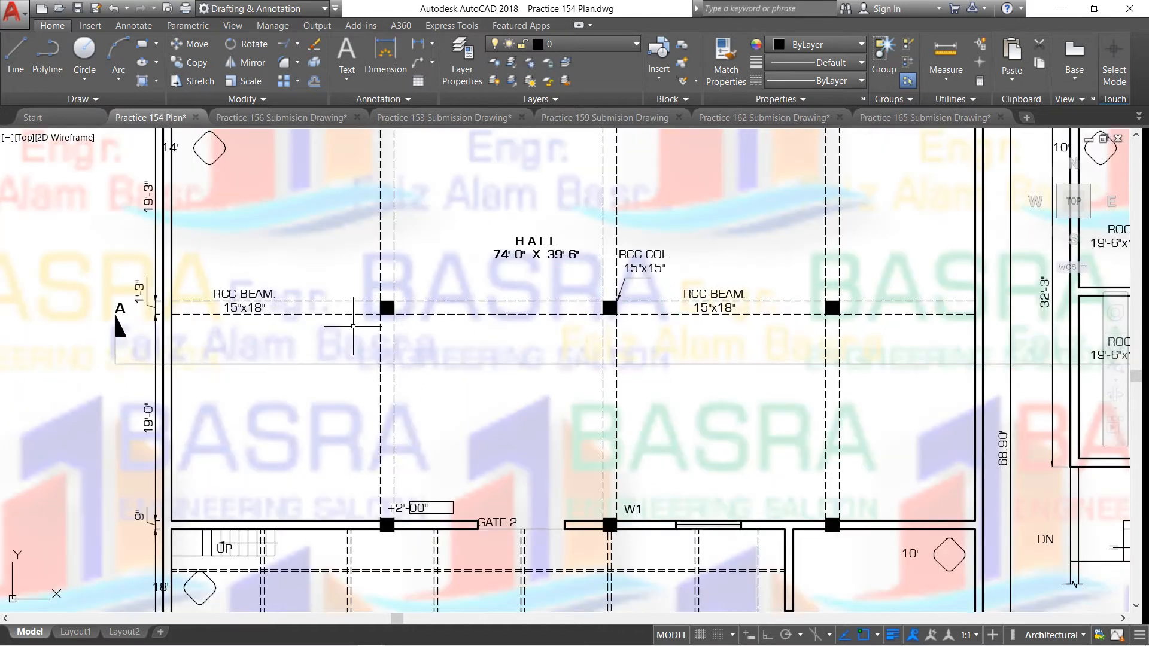
{"action": "scroll", "coordinate": [348, 326], "scroll_direction": "down", "scroll_amount": 2}
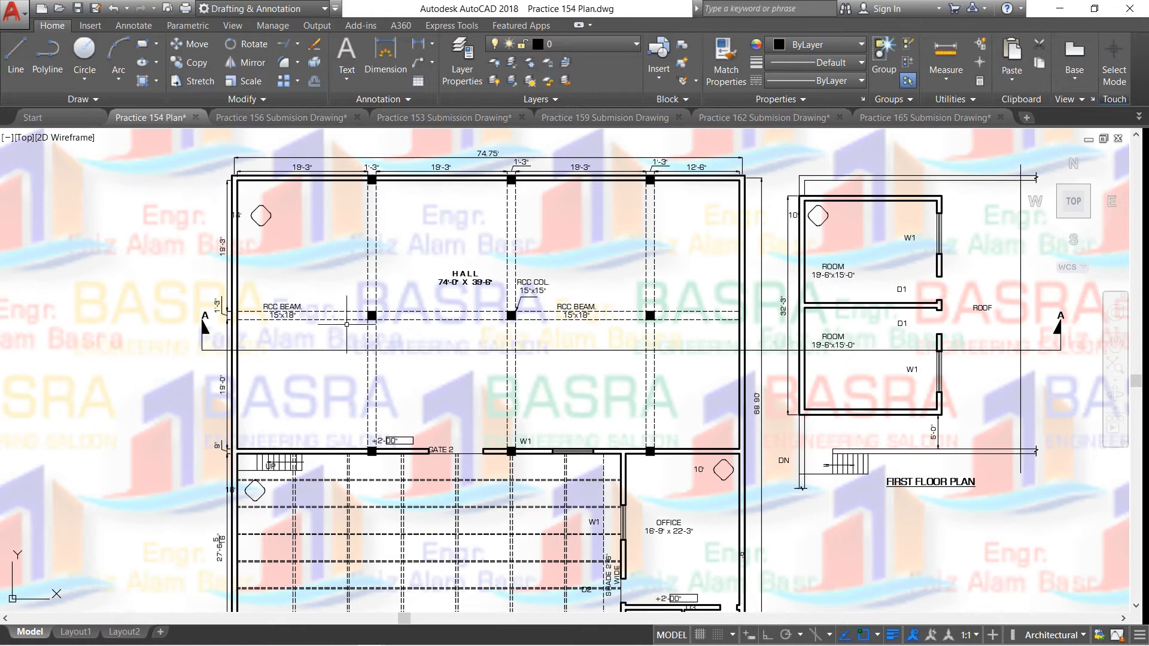
Examine how the dashed RCC beam lines run lengthwise and crosswise through the hall and meet at the columns
{"action": "scroll", "coordinate": [290, 315], "scroll_direction": "up", "scroll_amount": 2}
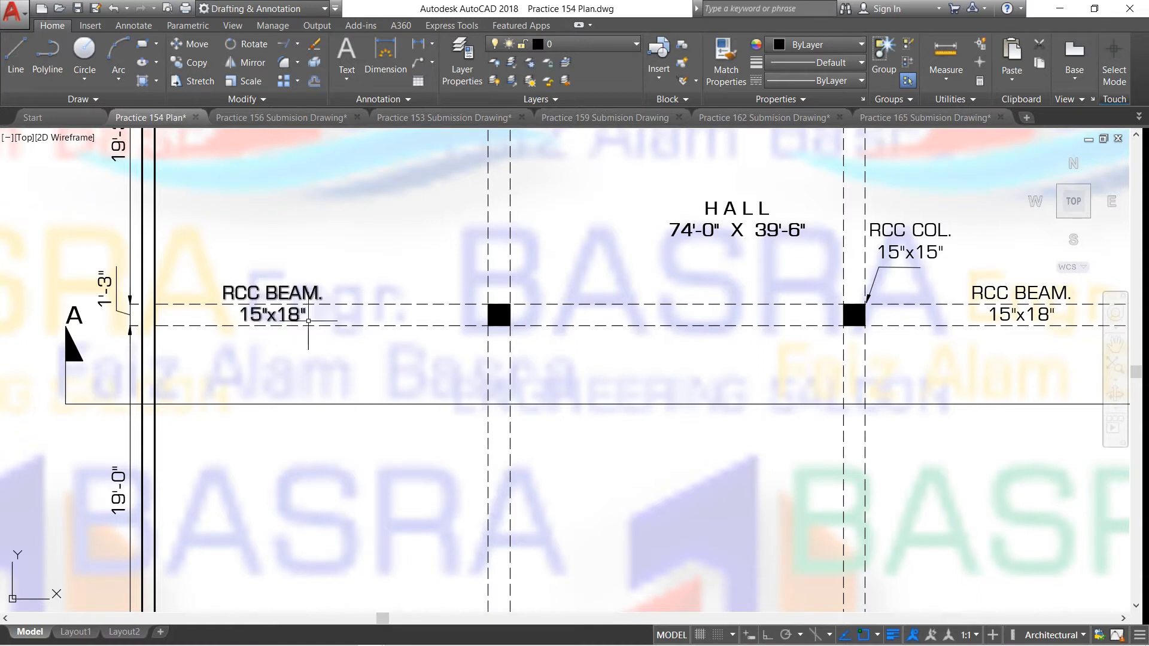
{"action": "scroll", "coordinate": [243, 324], "scroll_direction": "down", "scroll_amount": 1}
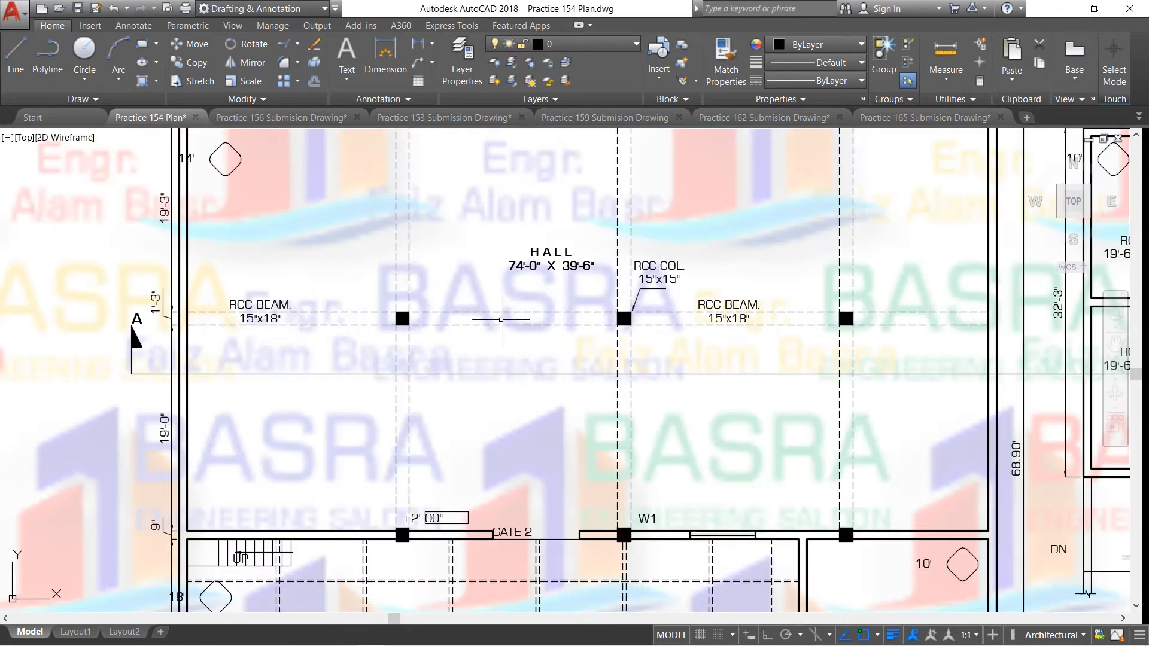
{"action": "scroll", "coordinate": [552, 373], "scroll_direction": "down", "scroll_amount": 2}
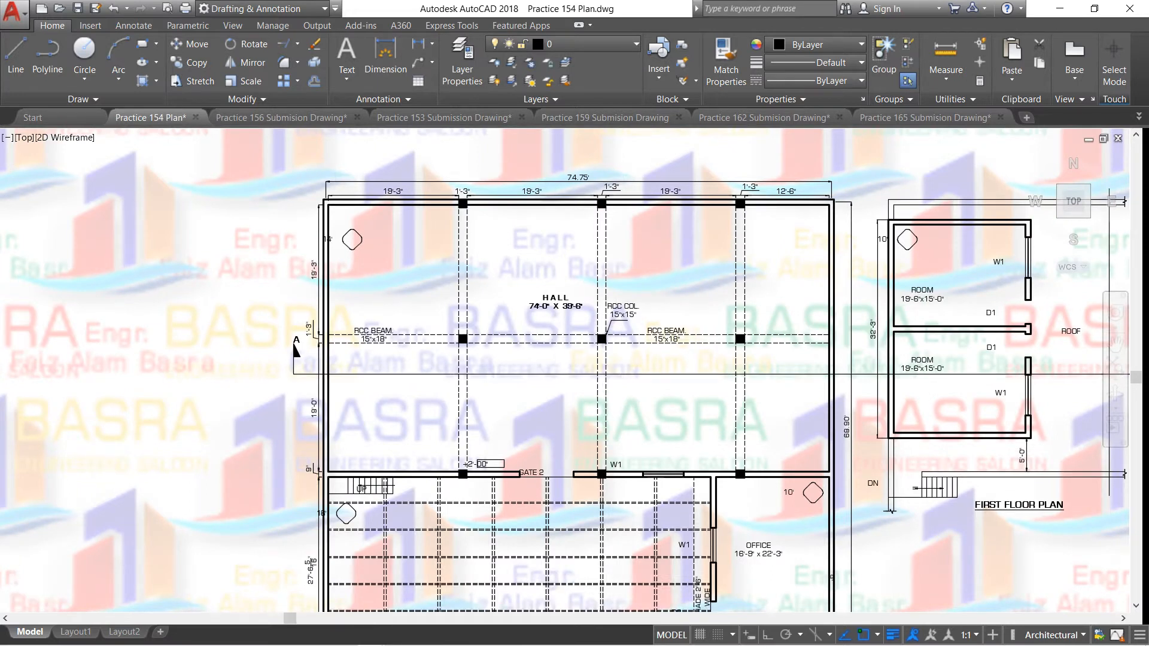
{"action": "scroll", "coordinate": [602, 361], "scroll_direction": "down", "scroll_amount": 2}
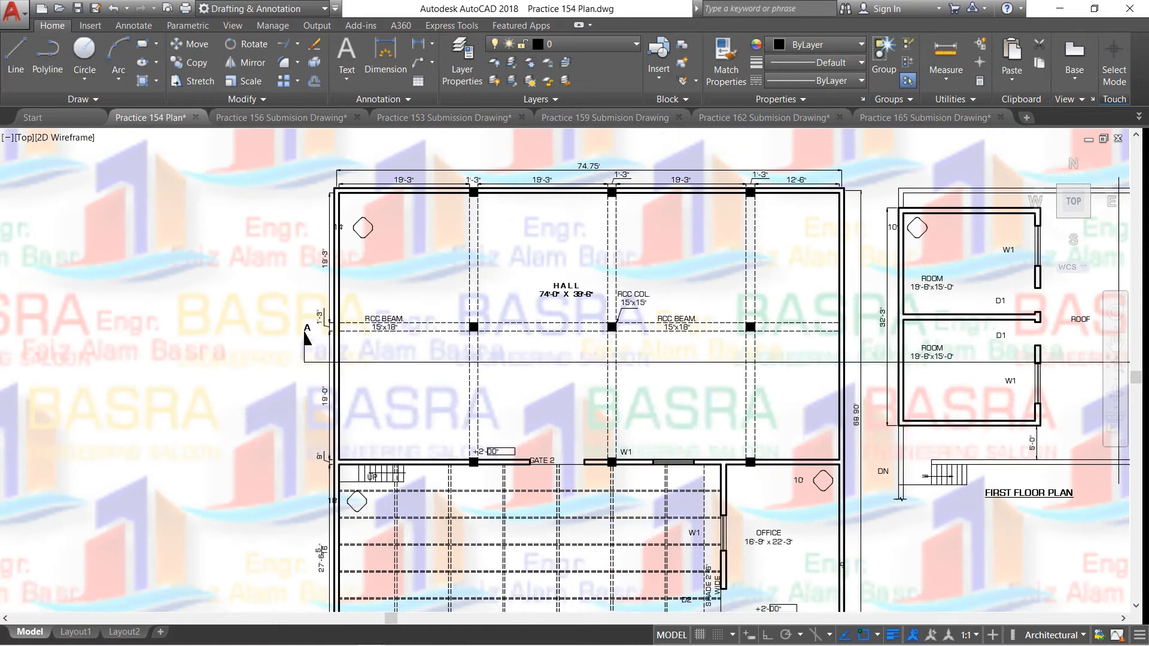
{"action": "scroll", "coordinate": [573, 373], "scroll_direction": "up", "scroll_amount": 2}
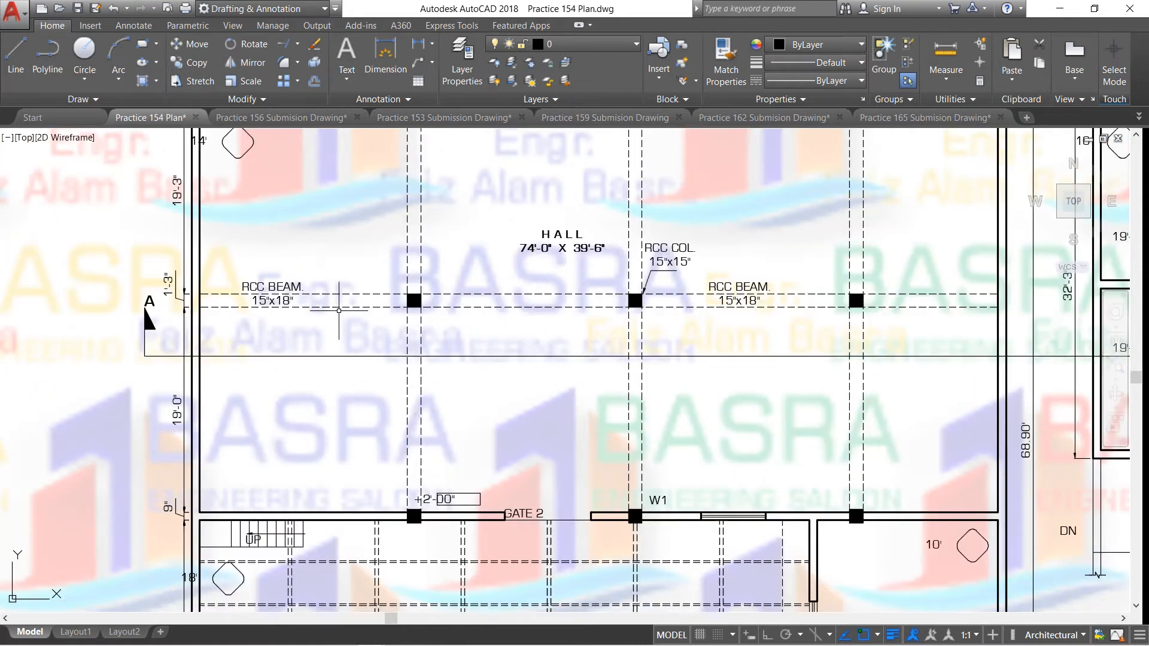
{"action": "scroll", "coordinate": [350, 313], "scroll_direction": "down", "scroll_amount": 2}
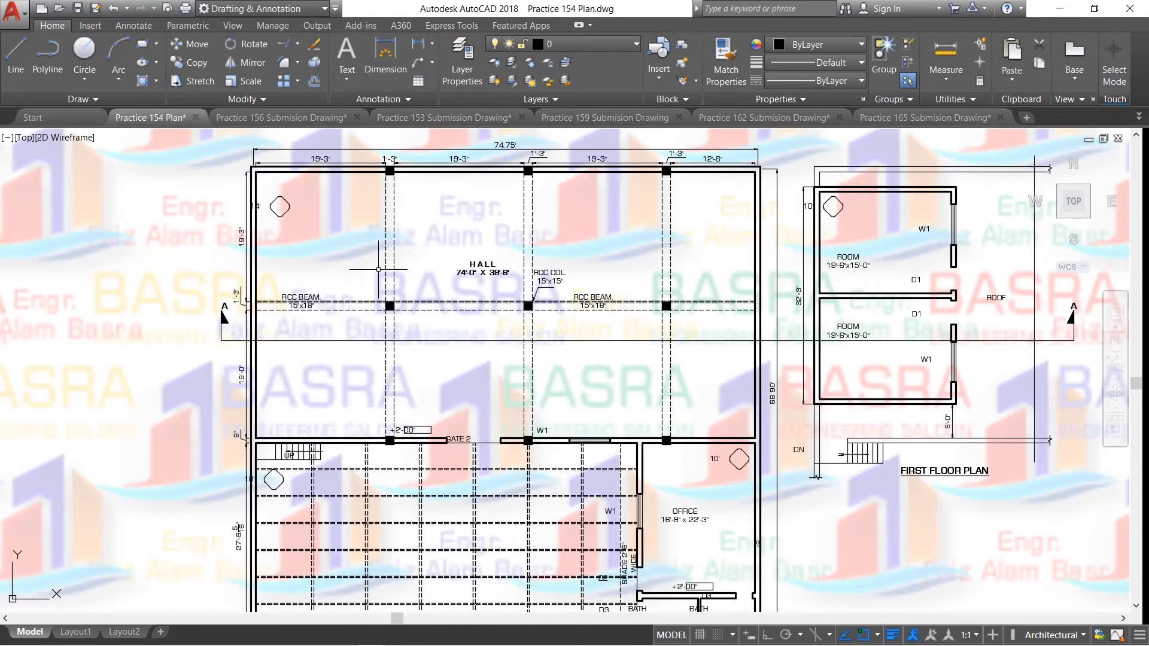
{"action": "scroll", "coordinate": [402, 258], "scroll_direction": "up", "scroll_amount": 2}
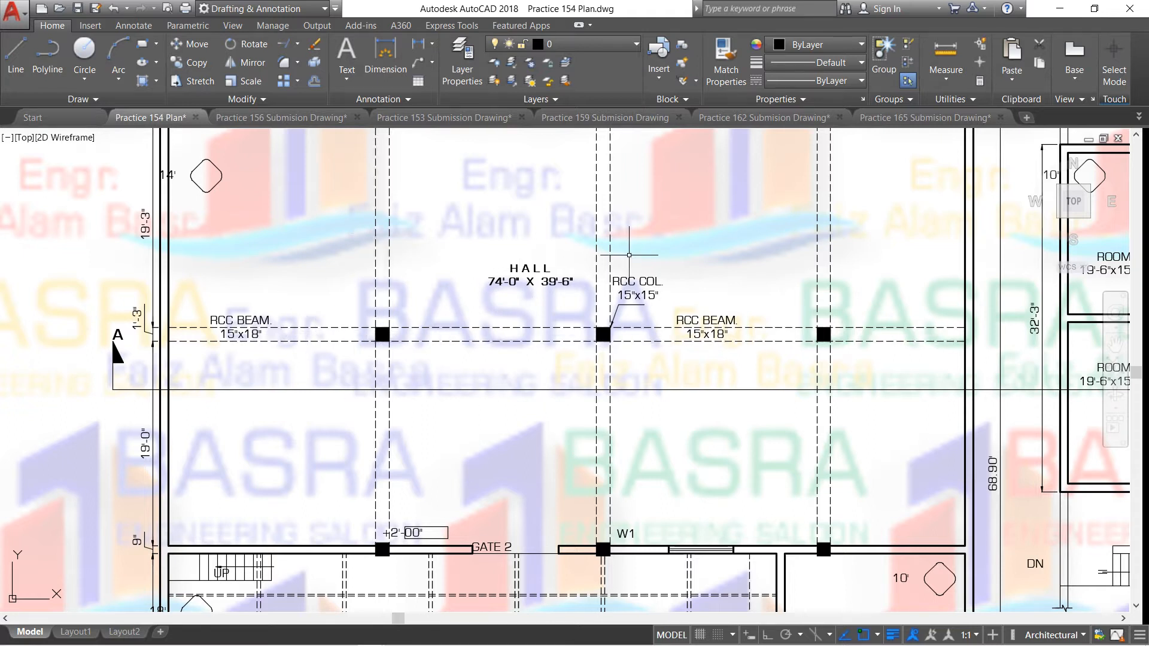
{"action": "scroll", "coordinate": [545, 372], "scroll_direction": "down", "scroll_amount": 2}
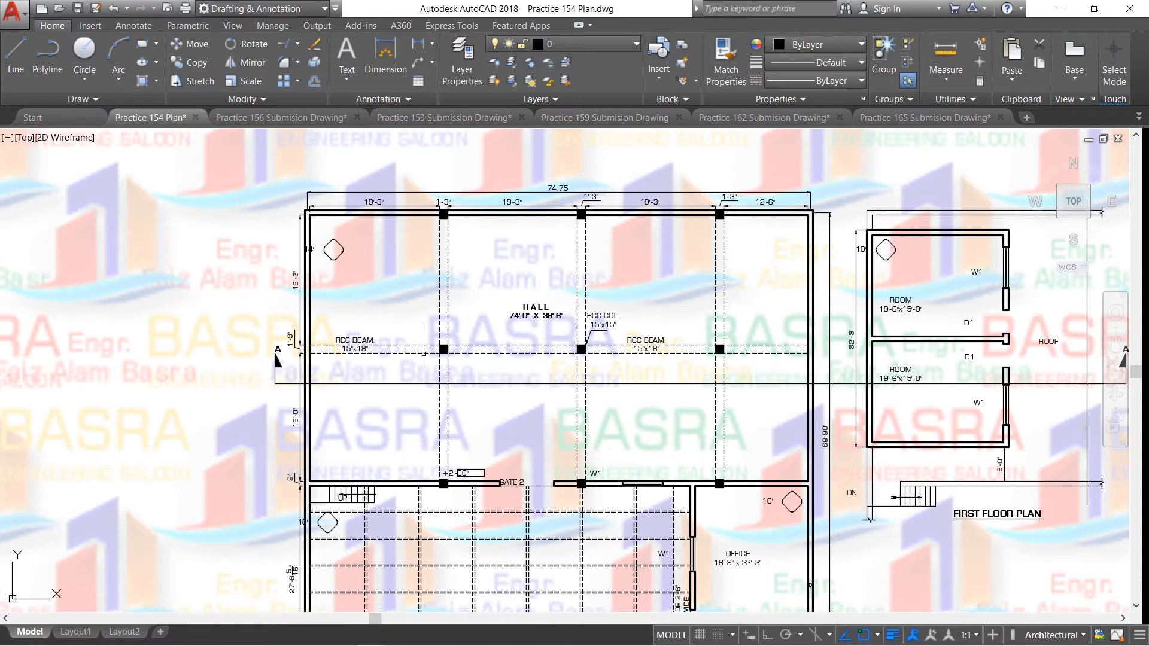
{"action": "scroll", "coordinate": [488, 410], "scroll_direction": "up", "scroll_amount": 2}
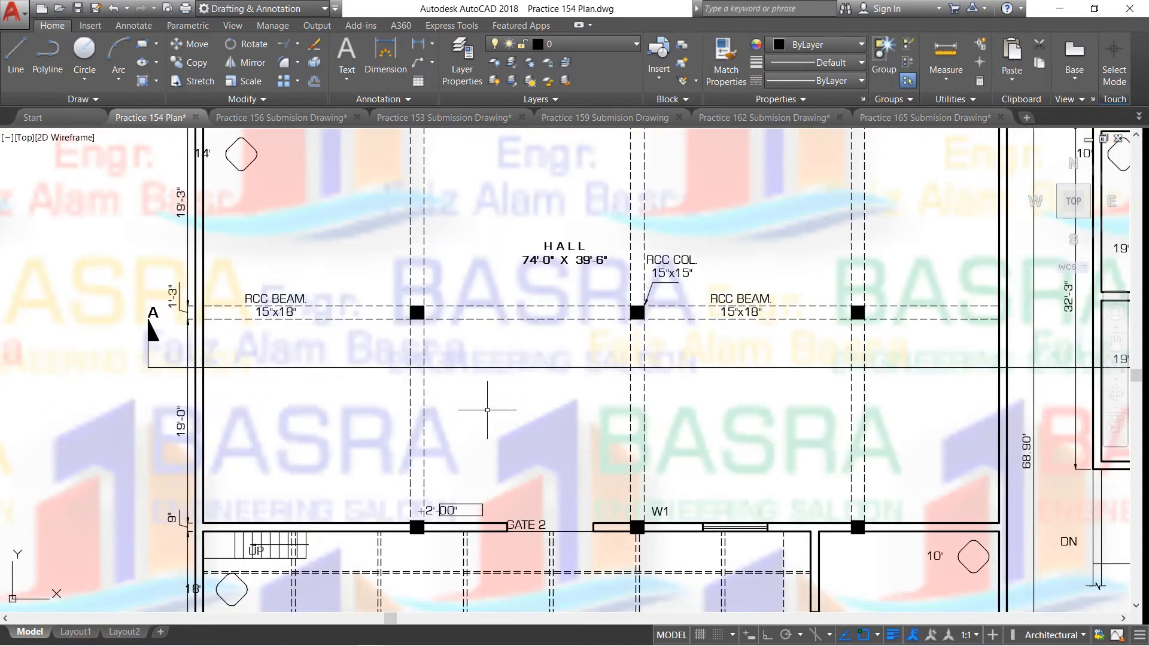
{"action": "scroll", "coordinate": [361, 353], "scroll_direction": "down", "scroll_amount": 2}
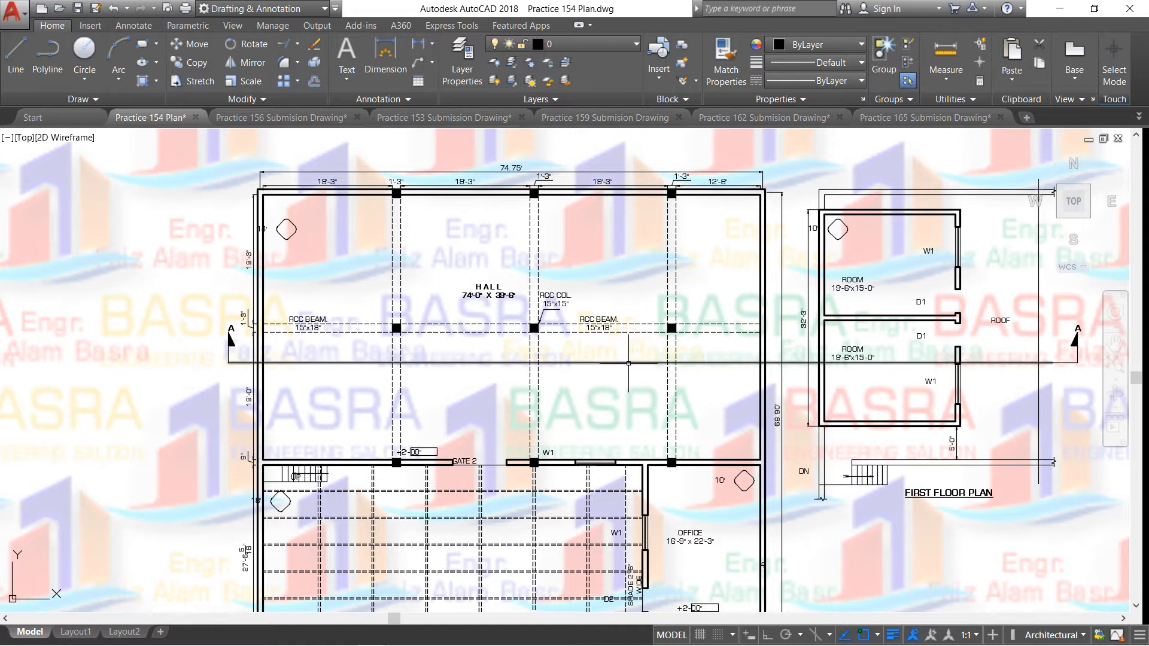
Examine the RCC column leader note and the neighbouring beams in relation to the whole ground floor plan
{"action": "scroll", "coordinate": [439, 369], "scroll_direction": "down", "scroll_amount": 1}
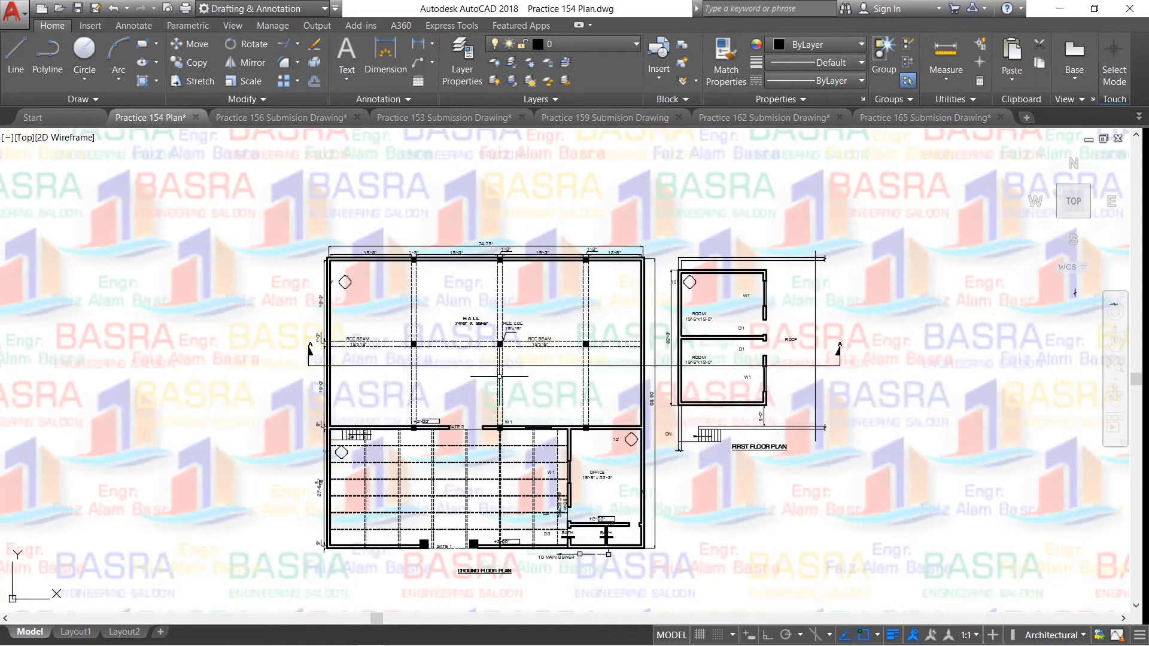
{"action": "scroll", "coordinate": [527, 347], "scroll_direction": "up", "scroll_amount": 2}
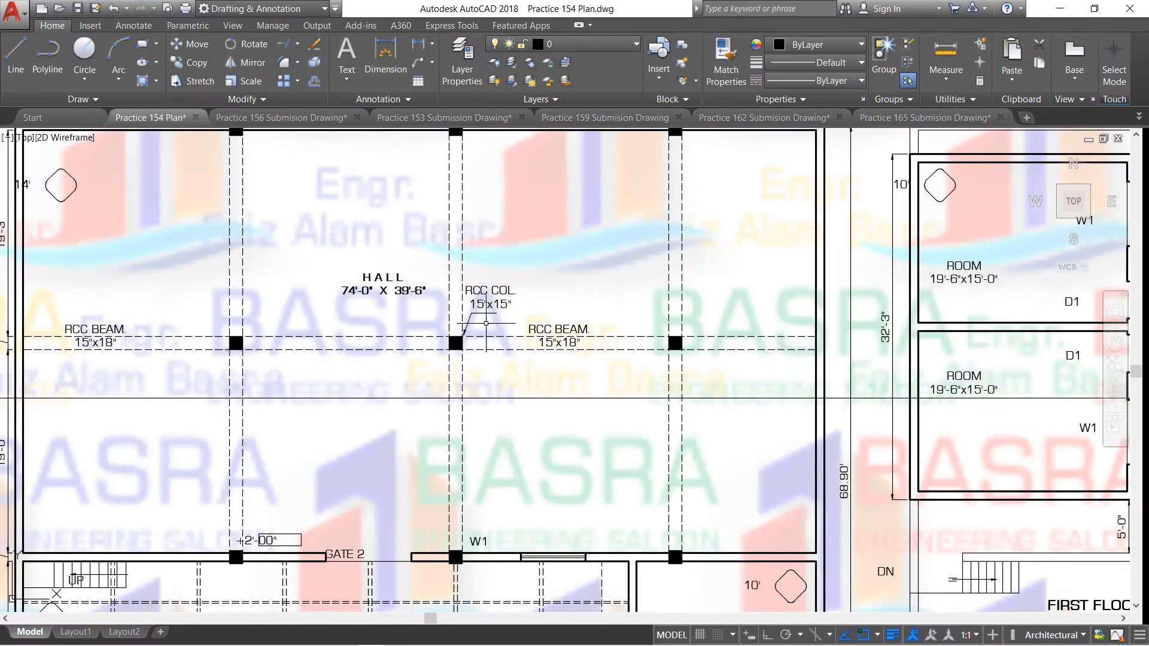
{"action": "scroll", "coordinate": [556, 339], "scroll_direction": "up", "scroll_amount": 2}
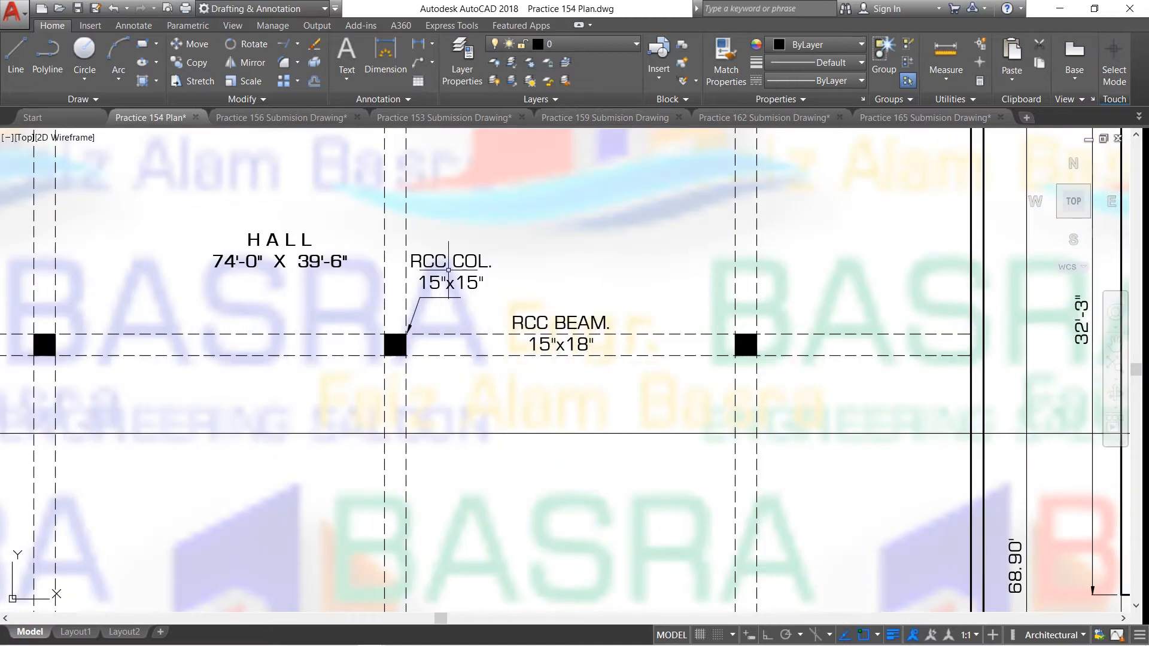
{"action": "scroll", "coordinate": [470, 310], "scroll_direction": "down", "scroll_amount": 2}
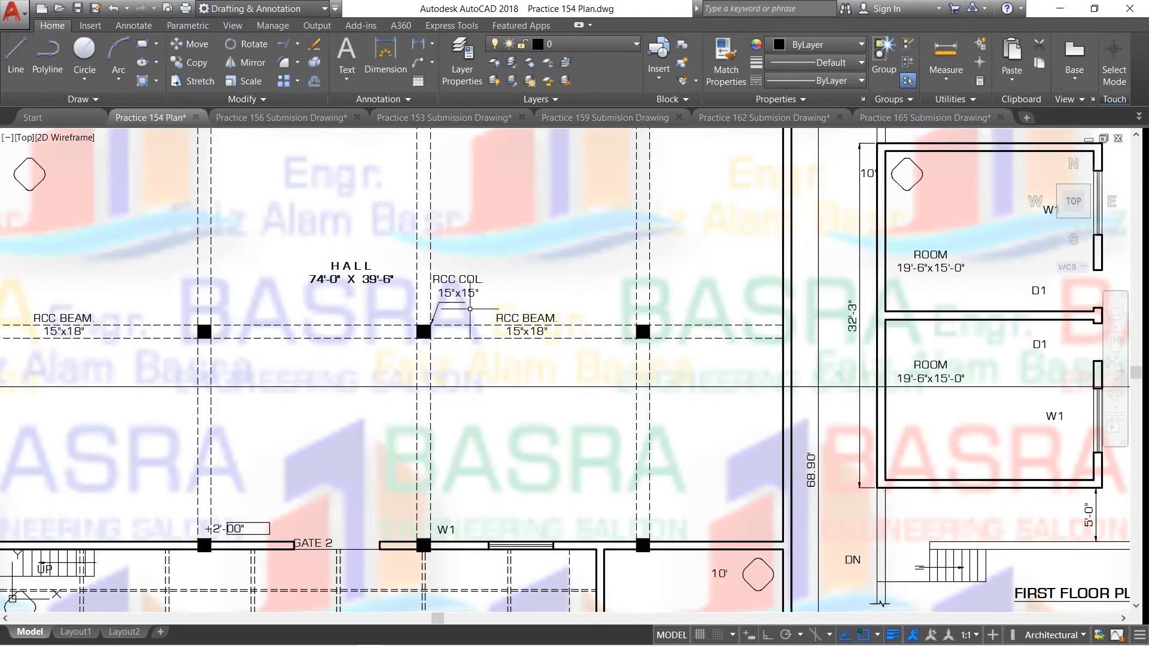
{"action": "scroll", "coordinate": [497, 314], "scroll_direction": "down", "scroll_amount": 2}
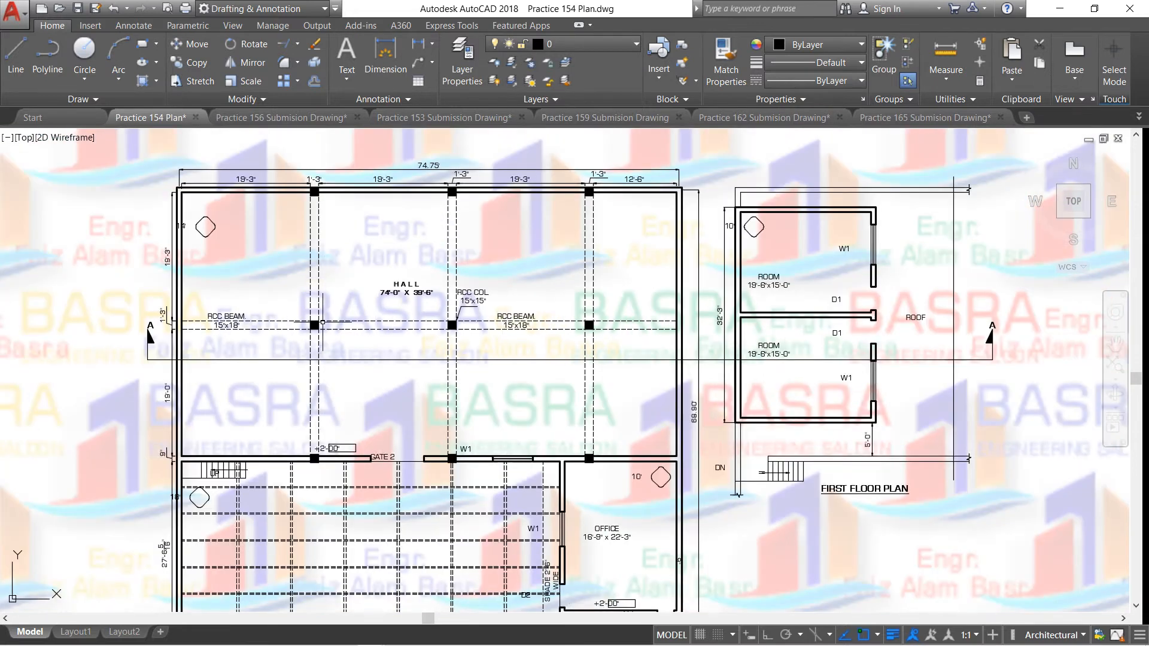
{"action": "scroll", "coordinate": [327, 460], "scroll_direction": "up", "scroll_amount": 4}
{"action": "scroll", "coordinate": [317, 458], "scroll_direction": "down", "scroll_amount": 2}
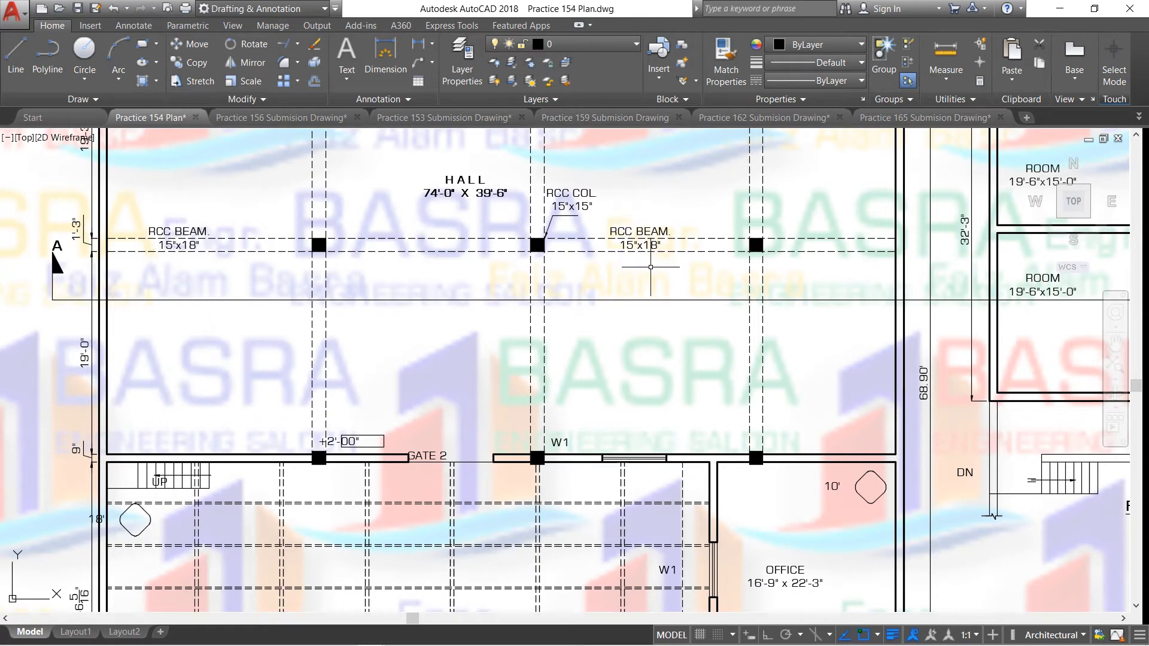
{"action": "scroll", "coordinate": [624, 273], "scroll_direction": "down", "scroll_amount": 2}
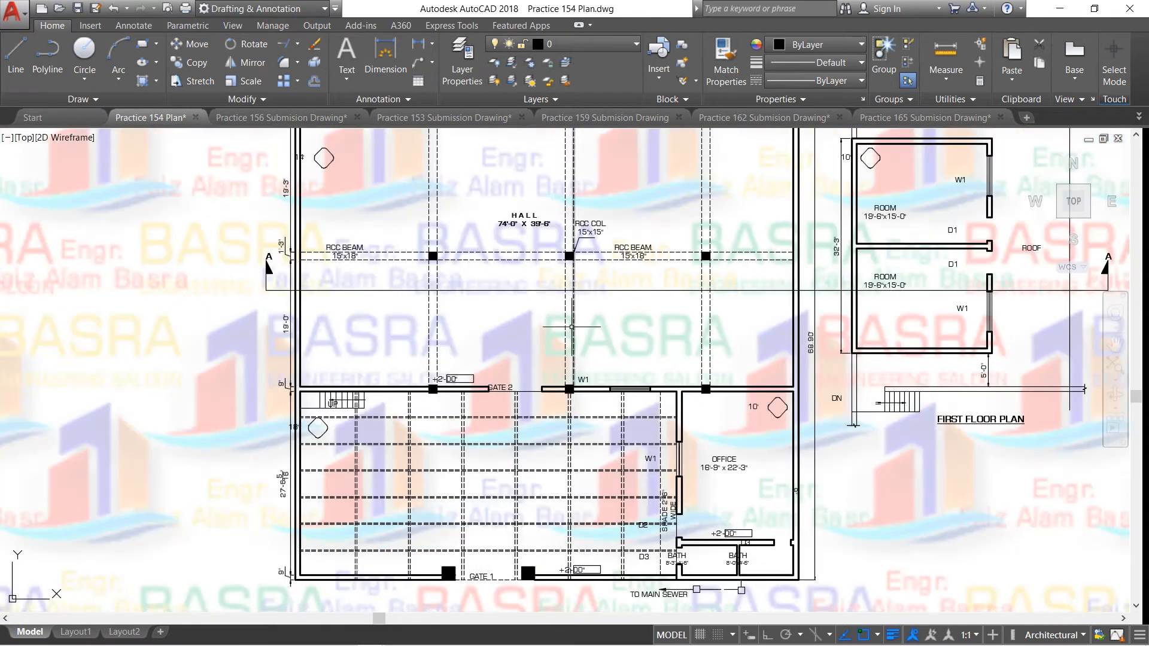
Move the 14' height text into the diamond symbol in the hall's upper-left corner
{"action": "scroll", "coordinate": [560, 357], "scroll_direction": "down", "scroll_amount": 2}
{"action": "scroll", "coordinate": [430, 234], "scroll_direction": "up", "scroll_amount": 6}
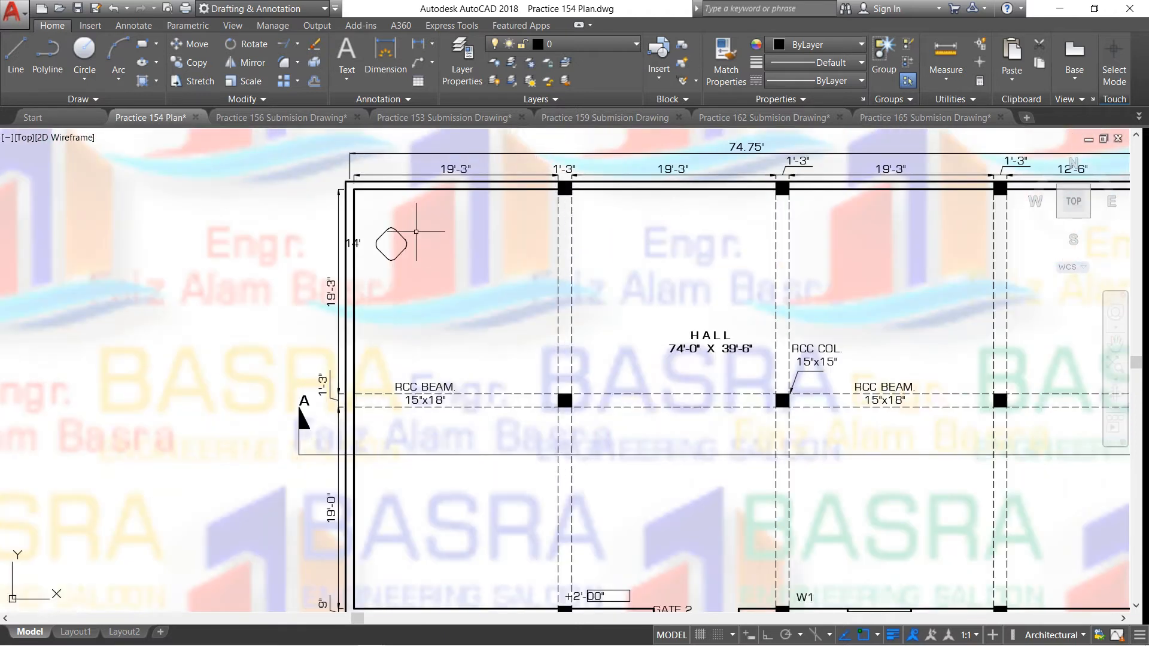
{"action": "scroll", "coordinate": [390, 251], "scroll_direction": "up", "scroll_amount": 2}
{"action": "scroll", "coordinate": [389, 251], "scroll_direction": "down", "scroll_amount": 2}
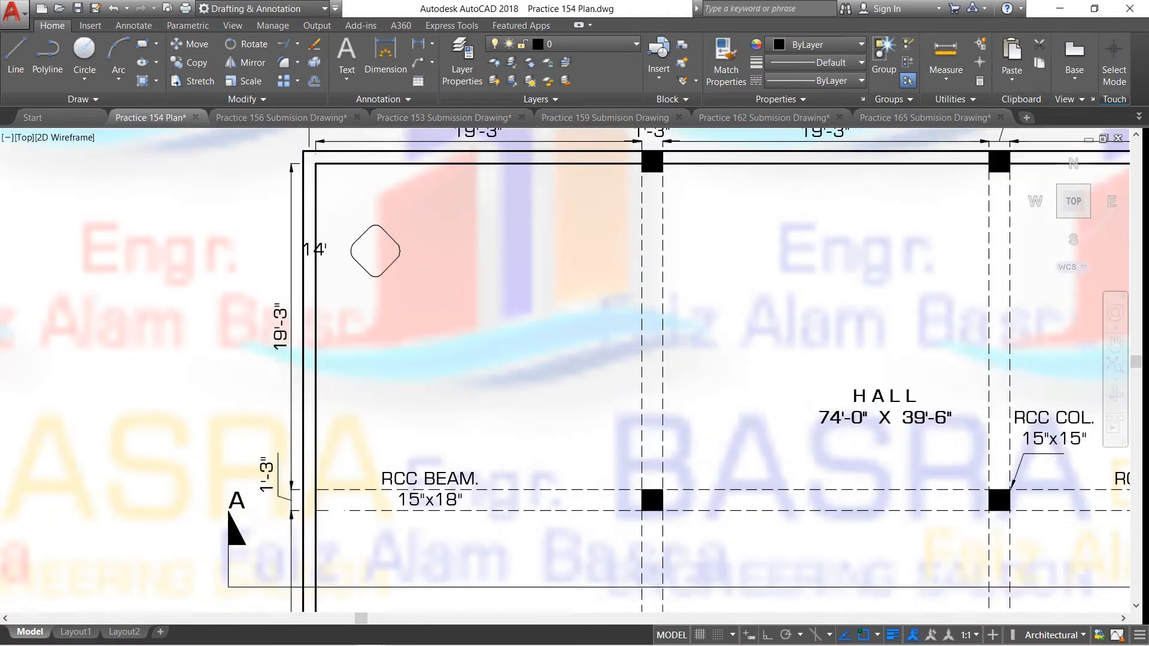
{"action": "scroll", "coordinate": [383, 250], "scroll_direction": "down", "scroll_amount": 2}
{"action": "scroll", "coordinate": [466, 251], "scroll_direction": "up", "scroll_amount": 2}
{"action": "left_click", "coordinate": [192, 44]}
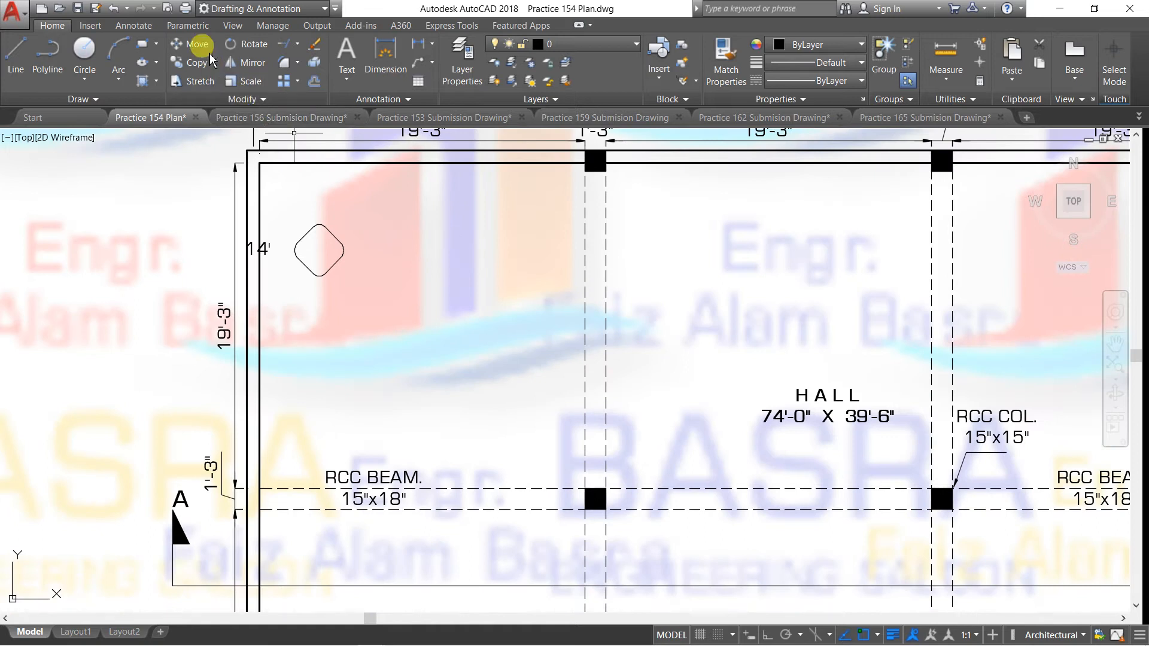
{"action": "right_click", "coordinate": [307, 313]}
{"action": "left_click", "coordinate": [308, 311]}
{"action": "left_click", "coordinate": [366, 312]}
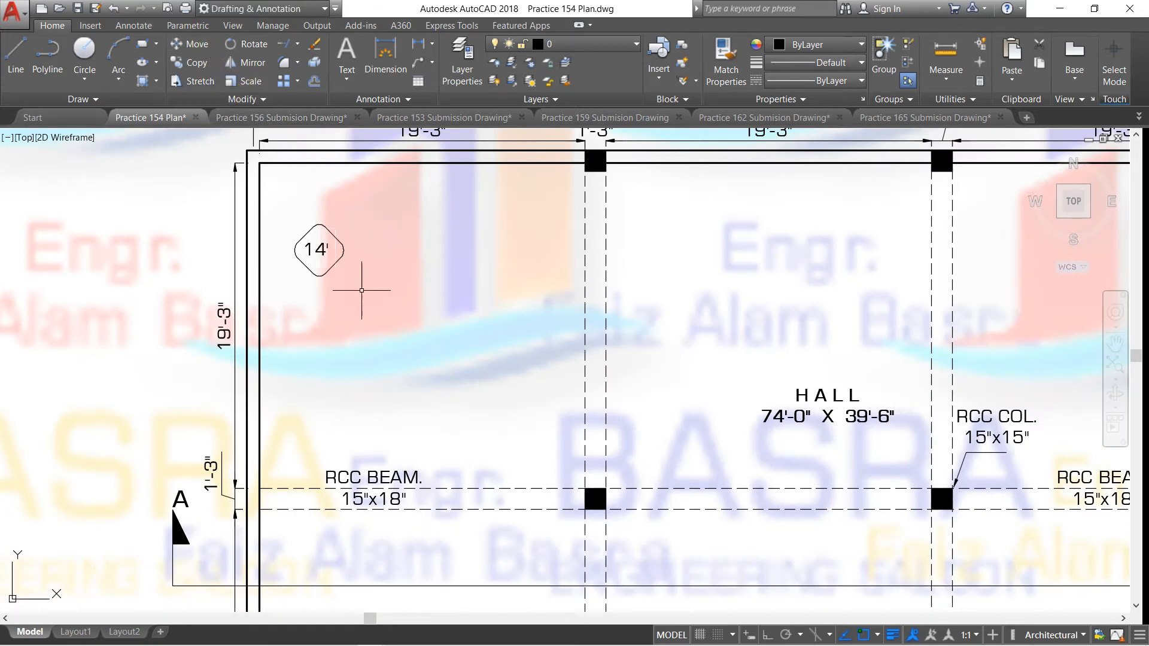
{"action": "scroll", "coordinate": [286, 217], "scroll_direction": "down", "scroll_amount": 2}
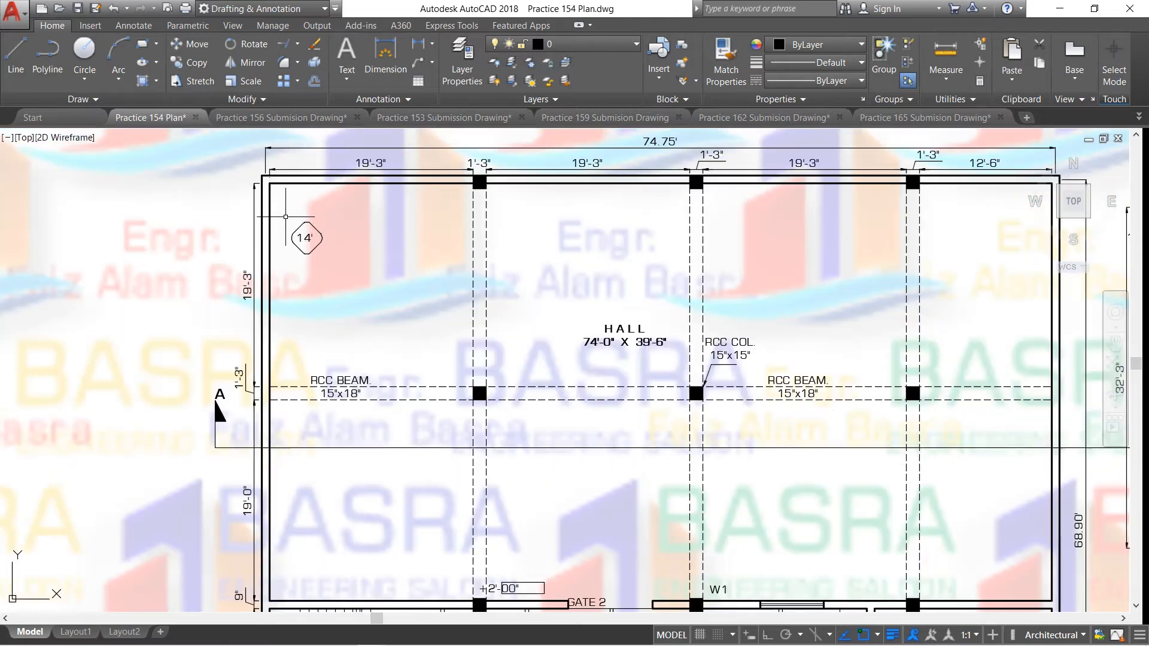
Examine the hall's 14' height label and side bay dimensions, and the office and bath rooms of the ground floor plan
{"action": "scroll", "coordinate": [319, 259], "scroll_direction": "up", "scroll_amount": 2}
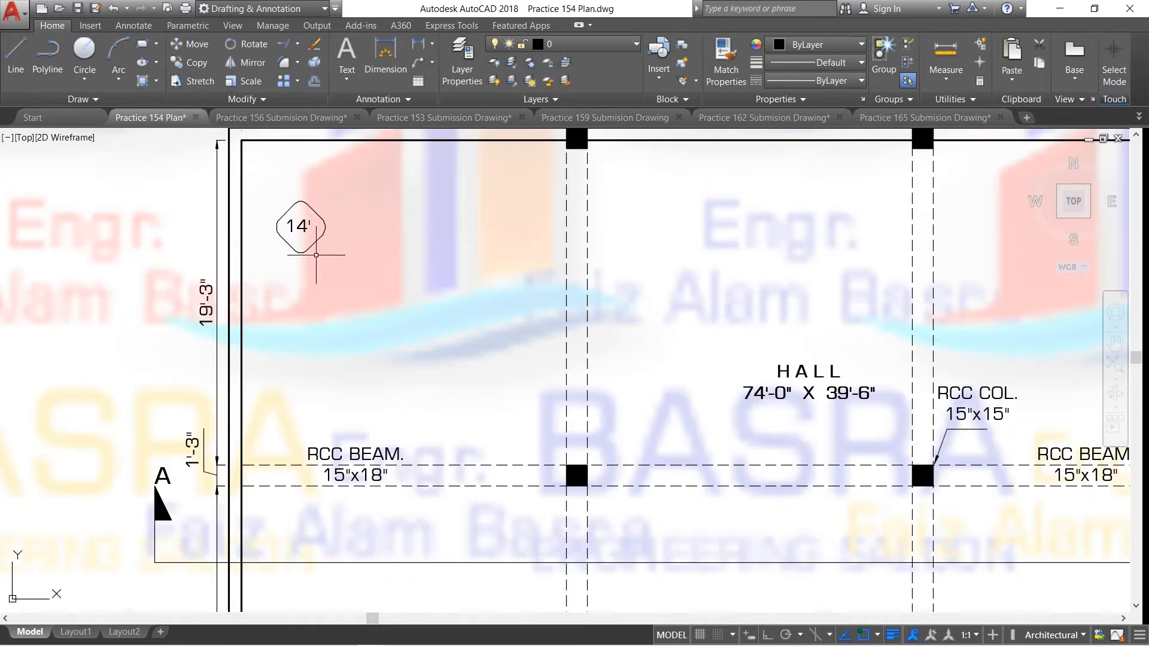
{"action": "scroll", "coordinate": [299, 242], "scroll_direction": "down", "scroll_amount": 2}
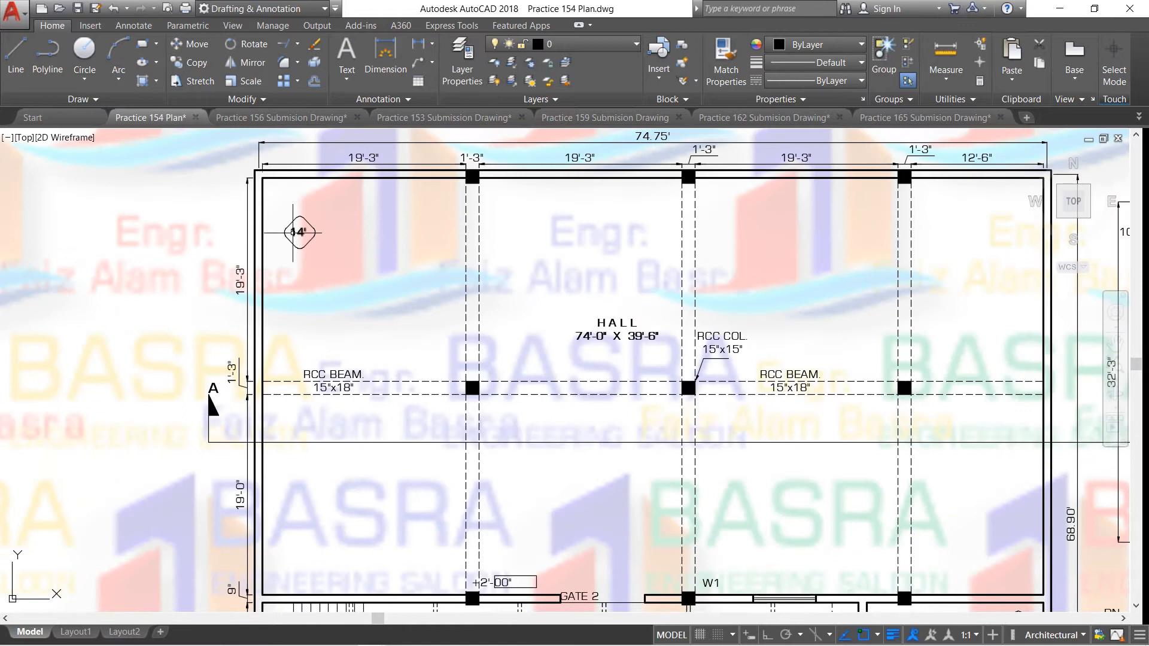
{"action": "scroll", "coordinate": [249, 383], "scroll_direction": "up", "scroll_amount": 2}
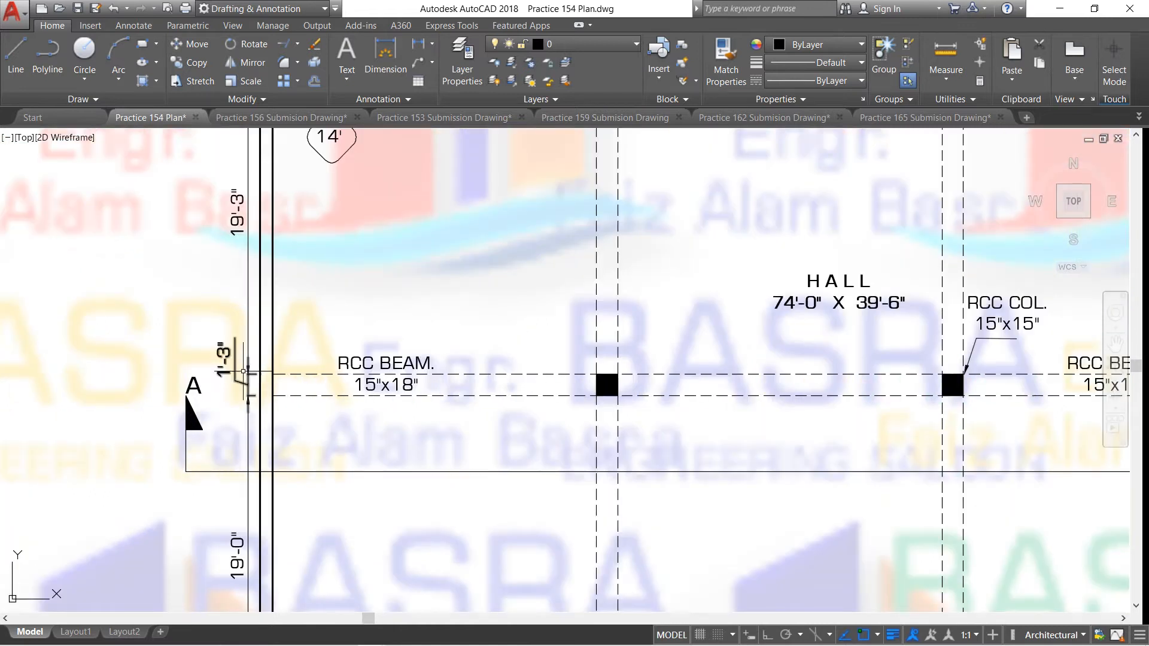
{"action": "scroll", "coordinate": [221, 327], "scroll_direction": "down", "scroll_amount": 4}
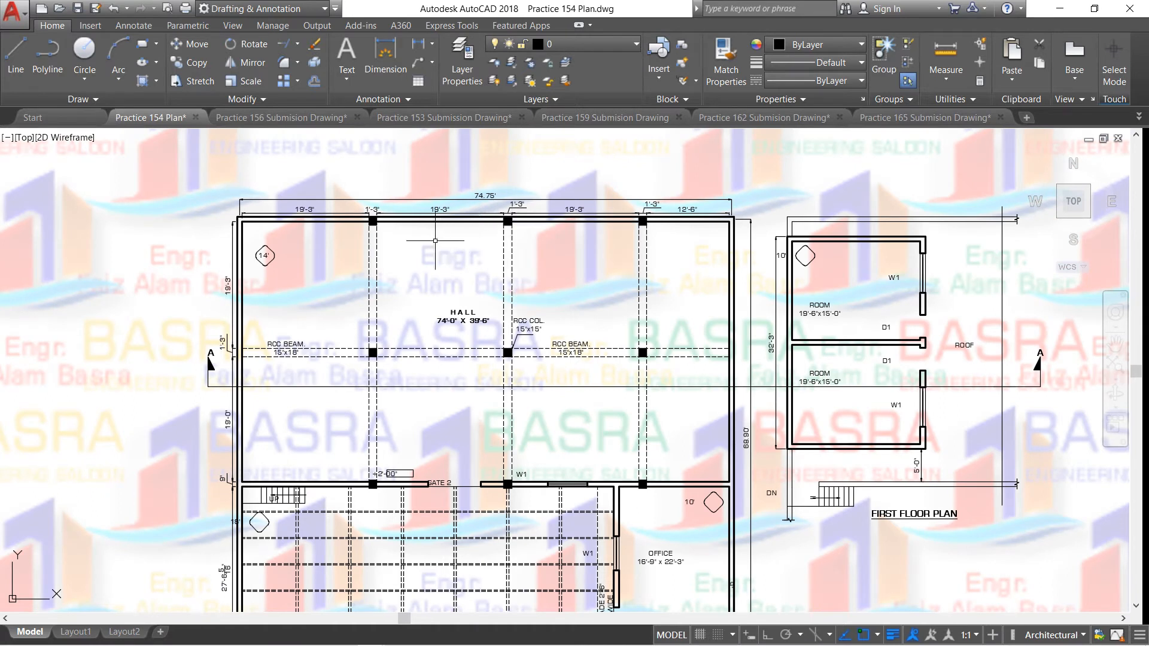
{"action": "scroll", "coordinate": [413, 204], "scroll_direction": "down", "scroll_amount": 2}
{"action": "scroll", "coordinate": [482, 413], "scroll_direction": "up", "scroll_amount": 2}
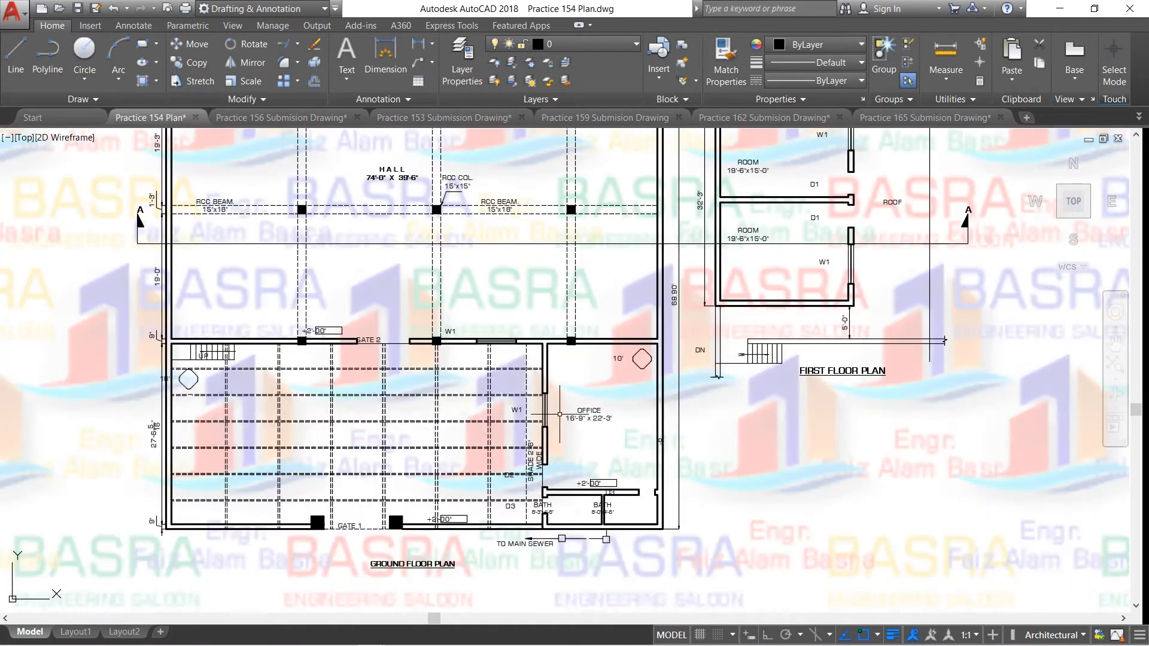
{"action": "scroll", "coordinate": [631, 371], "scroll_direction": "up", "scroll_amount": 2}
{"action": "scroll", "coordinate": [631, 371], "scroll_direction": "down", "scroll_amount": 3}
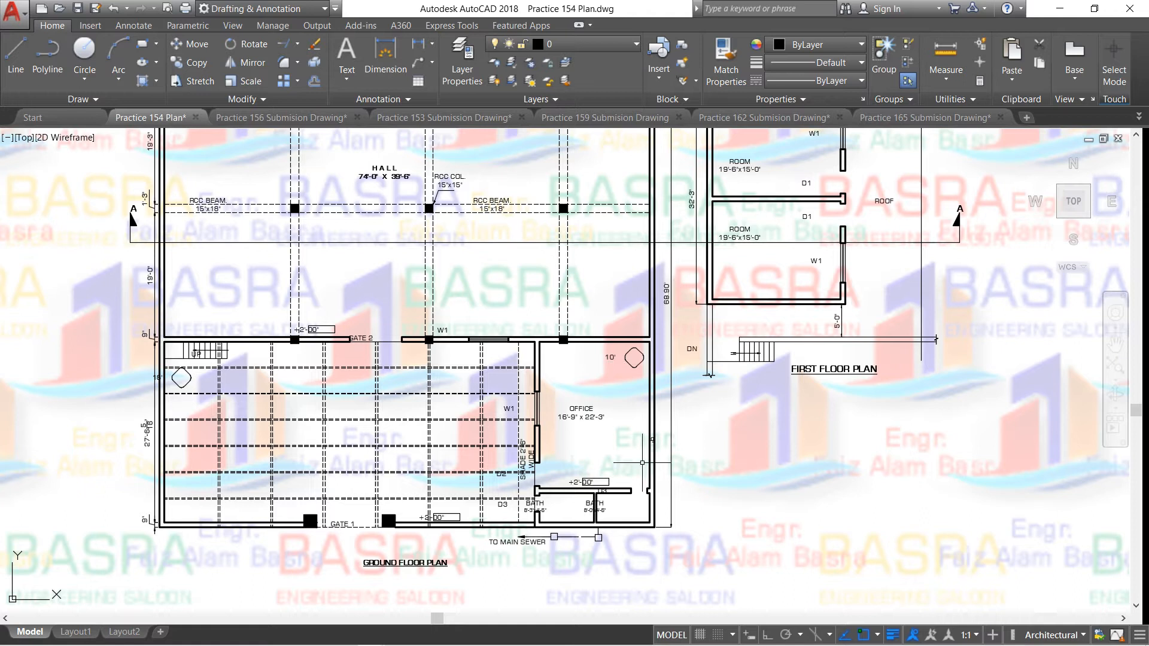
{"action": "scroll", "coordinate": [638, 464], "scroll_direction": "up", "scroll_amount": 3}
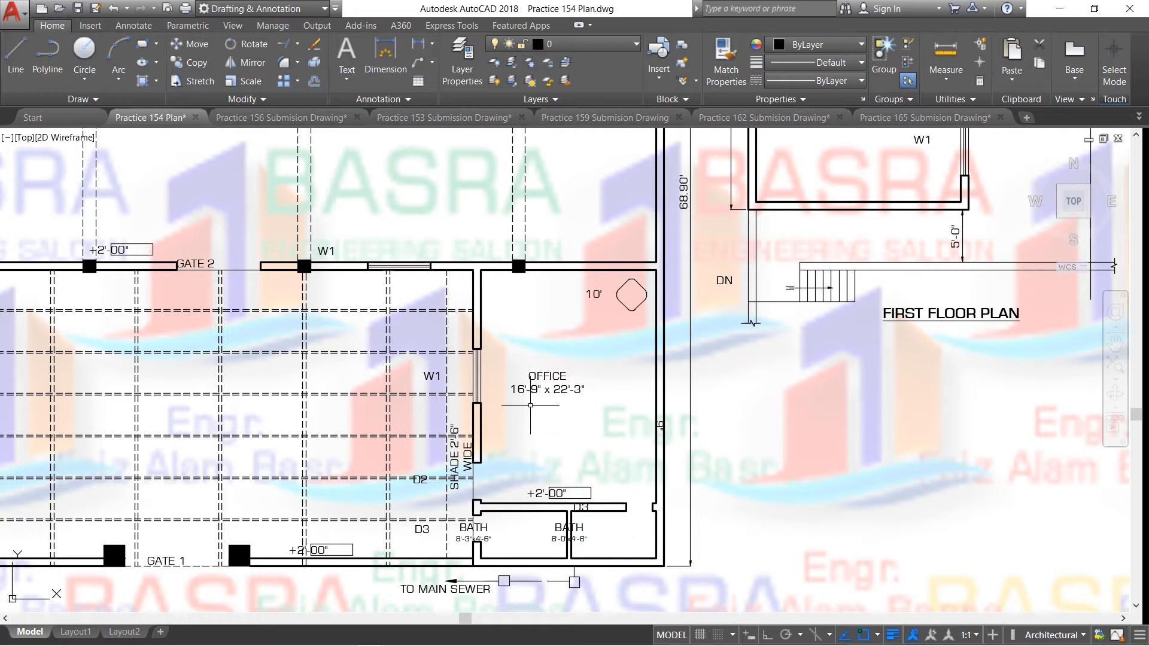
{"action": "scroll", "coordinate": [526, 405], "scroll_direction": "up", "scroll_amount": 2}
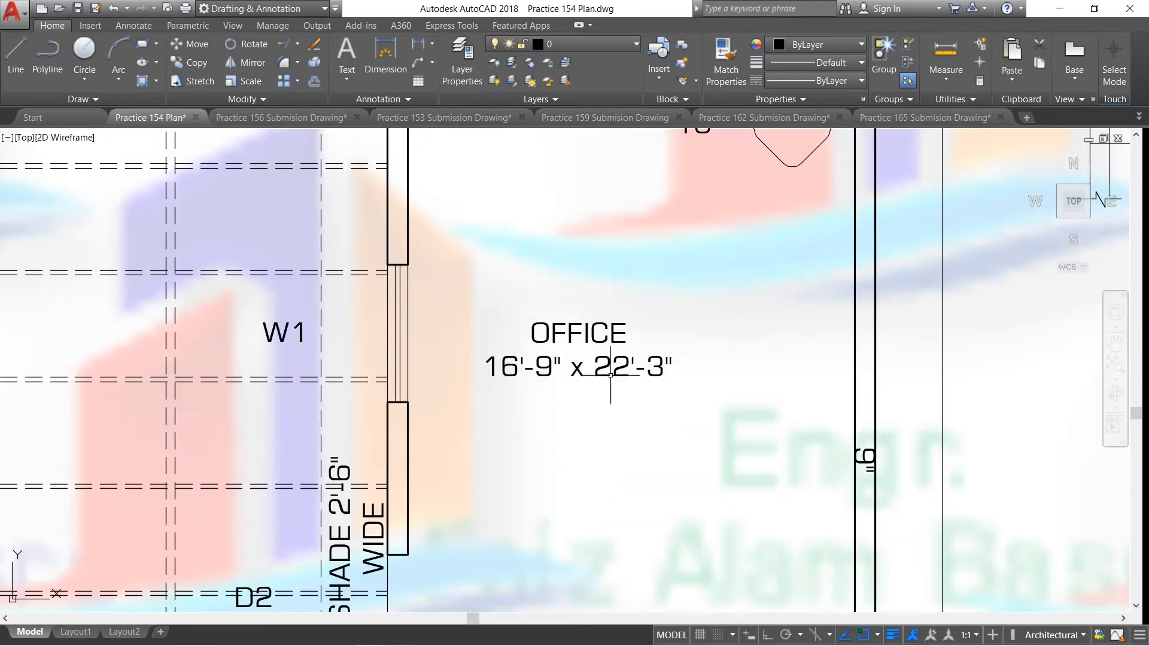
{"action": "scroll", "coordinate": [549, 342], "scroll_direction": "down", "scroll_amount": 2}
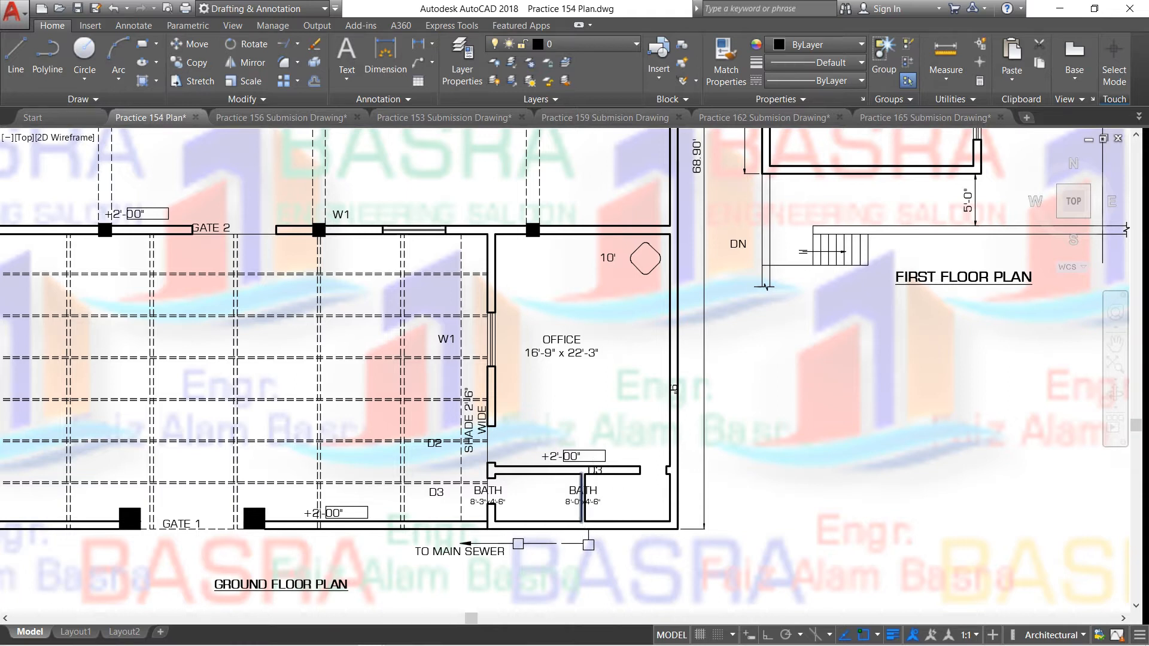
Move both BATH labels with their sizes into their rooms and the +2'-00" level text into its box above the baths
{"action": "scroll", "coordinate": [583, 512], "scroll_direction": "up", "scroll_amount": 2}
{"action": "left_click", "coordinate": [193, 46]}
{"action": "left_click", "coordinate": [437, 478]}
{"action": "left_click", "coordinate": [565, 480]}
{"action": "key", "text": "Return"}
{"action": "left_click", "coordinate": [509, 332]}
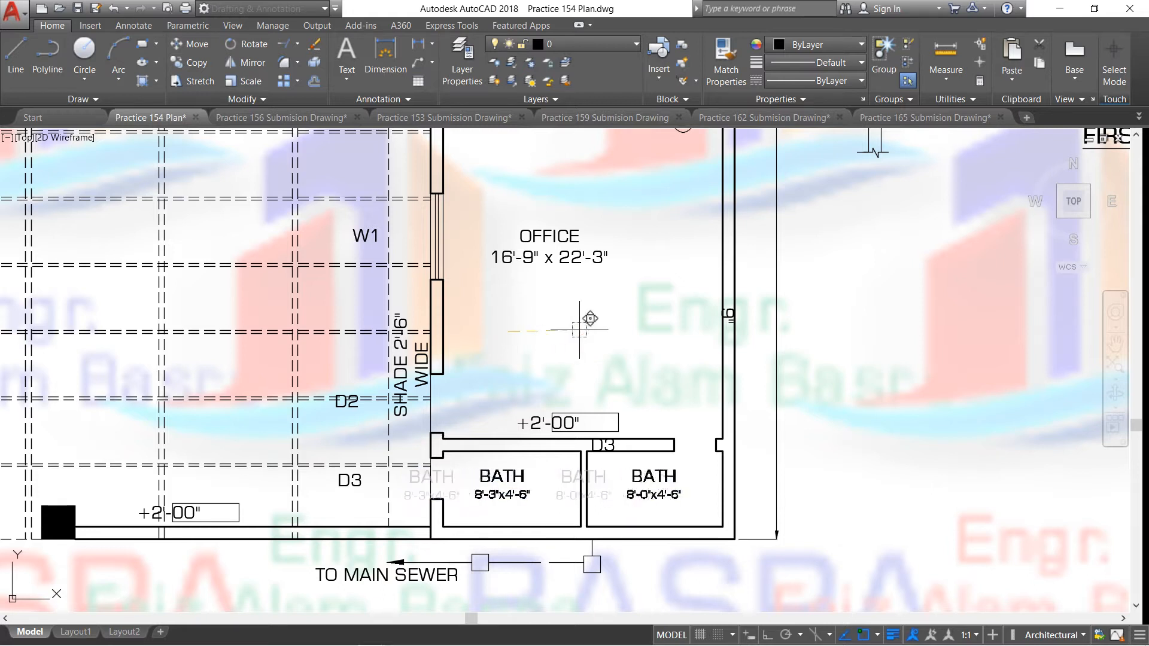
{"action": "left_click", "coordinate": [580, 331]}
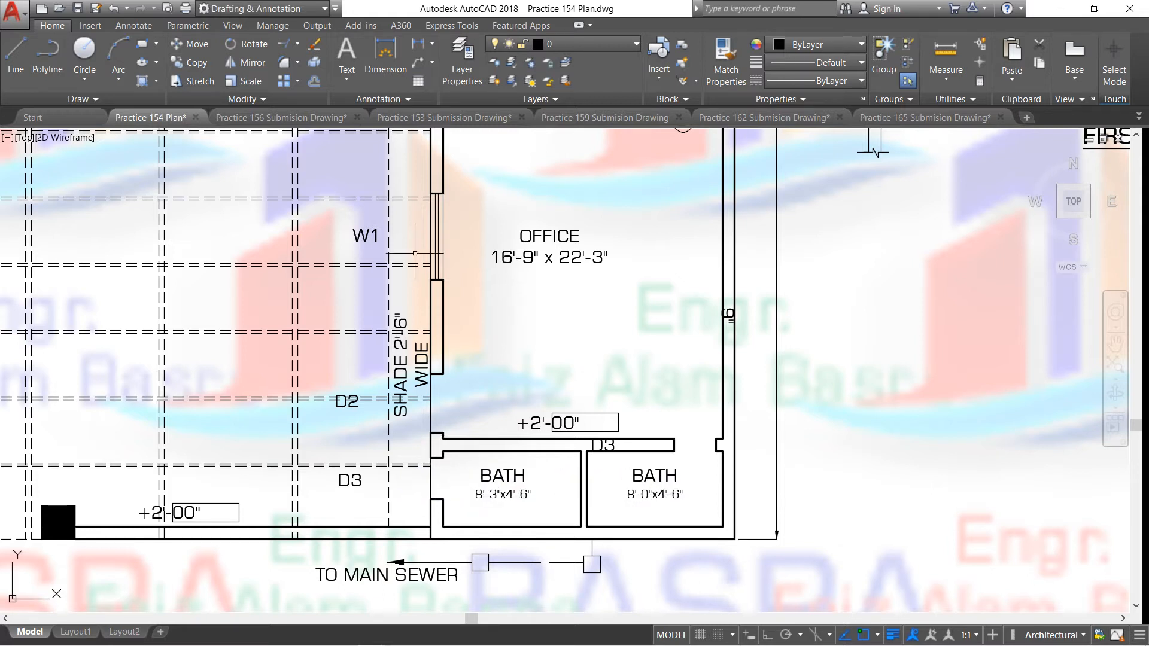
{"action": "left_click", "coordinate": [216, 88]}
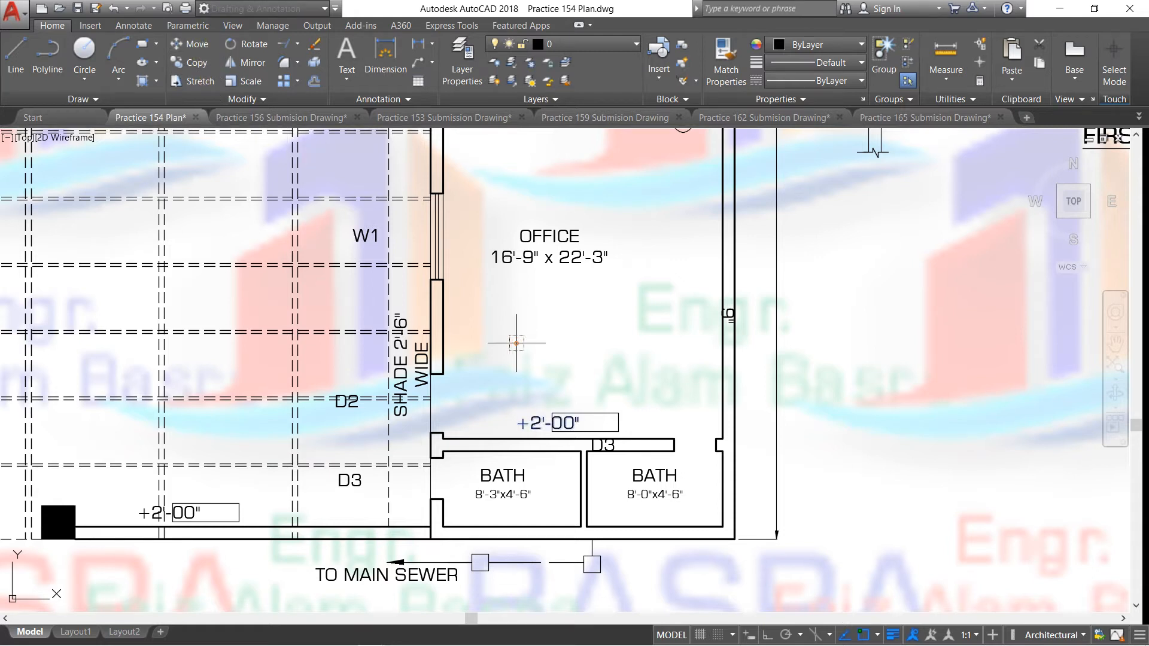
{"action": "left_click", "coordinate": [546, 343]}
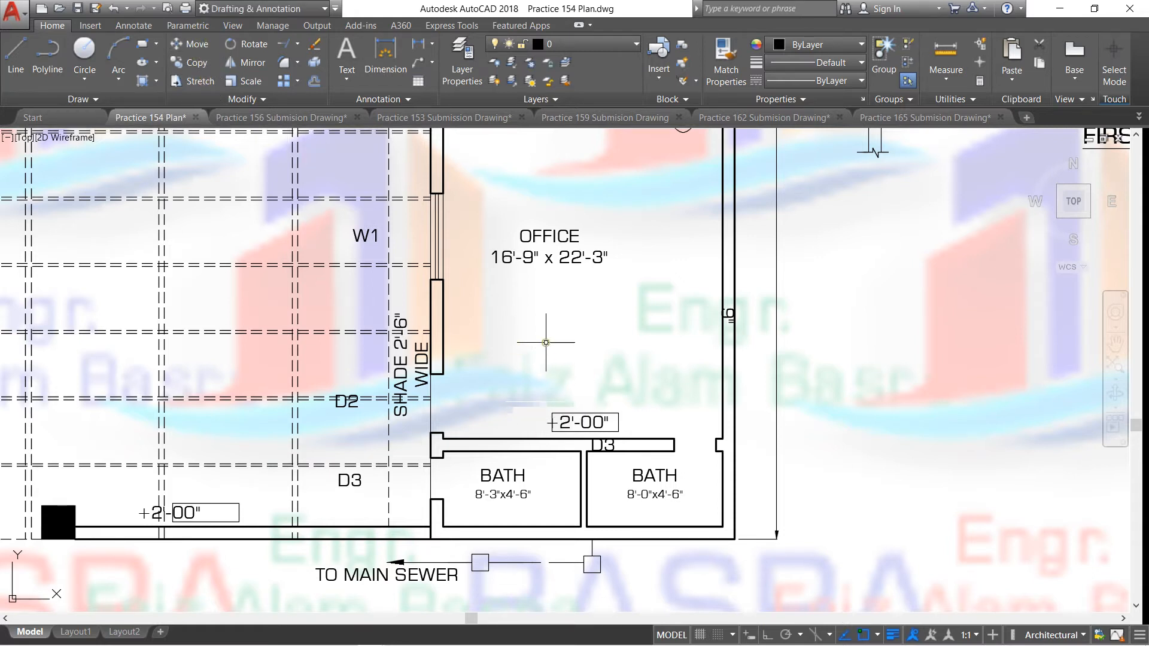
{"action": "scroll", "coordinate": [539, 347], "scroll_direction": "down", "scroll_amount": 3}
{"action": "scroll", "coordinate": [588, 435], "scroll_direction": "up", "scroll_amount": 3}
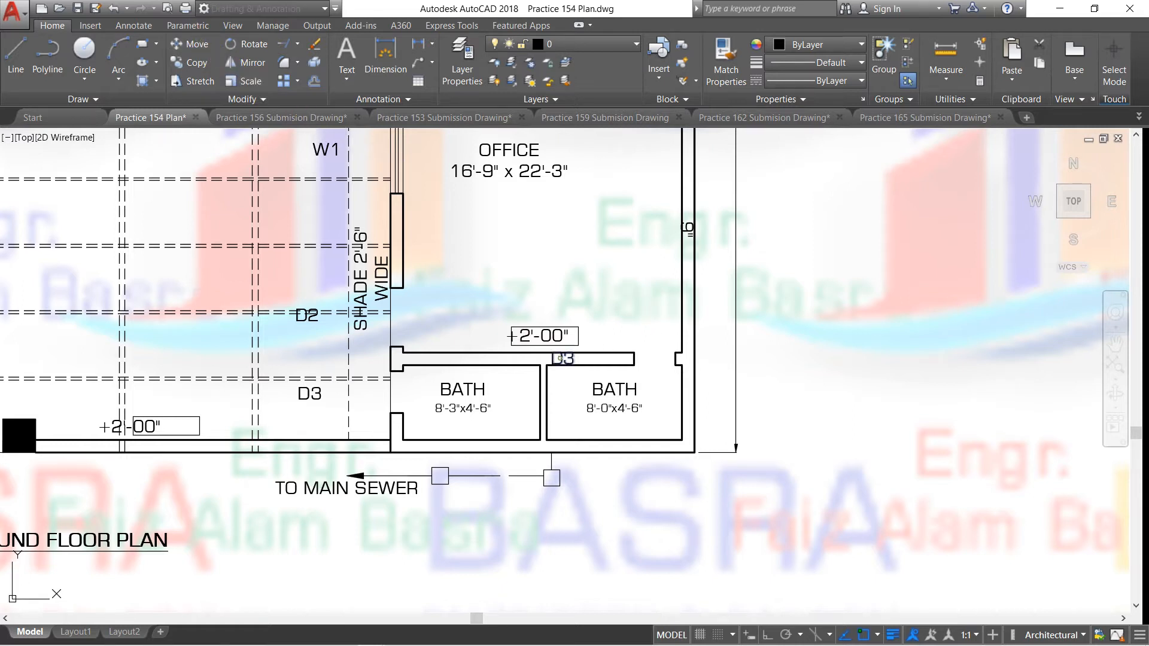
{"action": "key", "text": "Escape"}
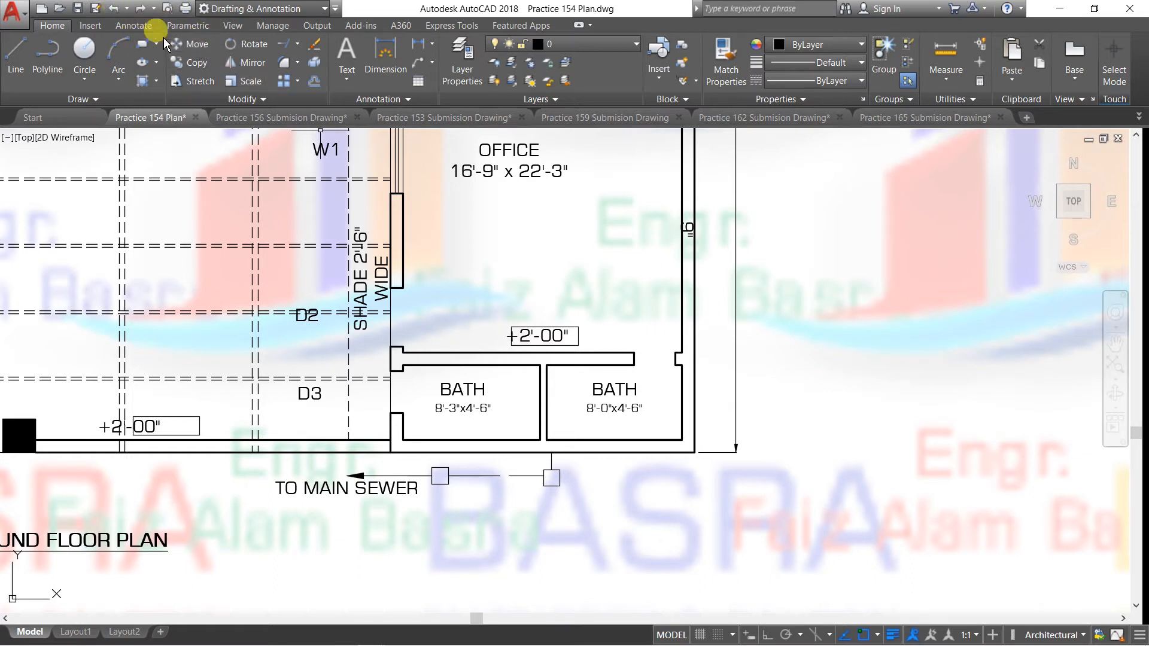
{"action": "left_click", "coordinate": [114, 8]}
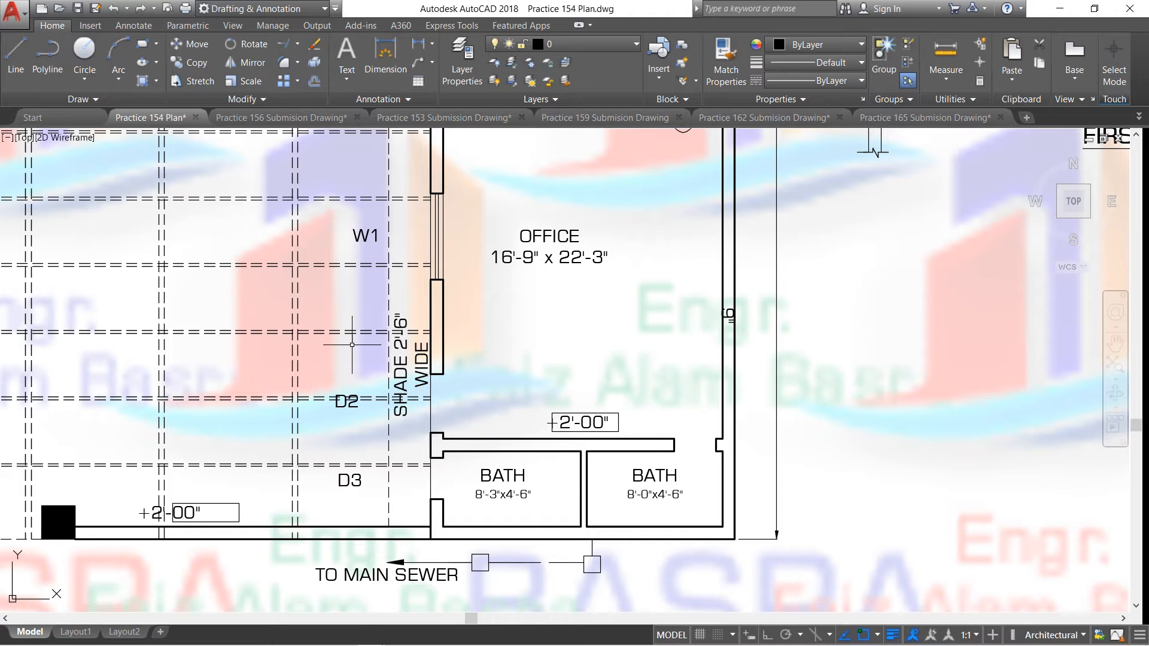
Move the D3 label from the front area into the door opening of the 8'-3"x4'-6" bath
{"action": "scroll", "coordinate": [335, 335], "scroll_direction": "down", "scroll_amount": 2}
{"action": "scroll", "coordinate": [362, 485], "scroll_direction": "up", "scroll_amount": 2}
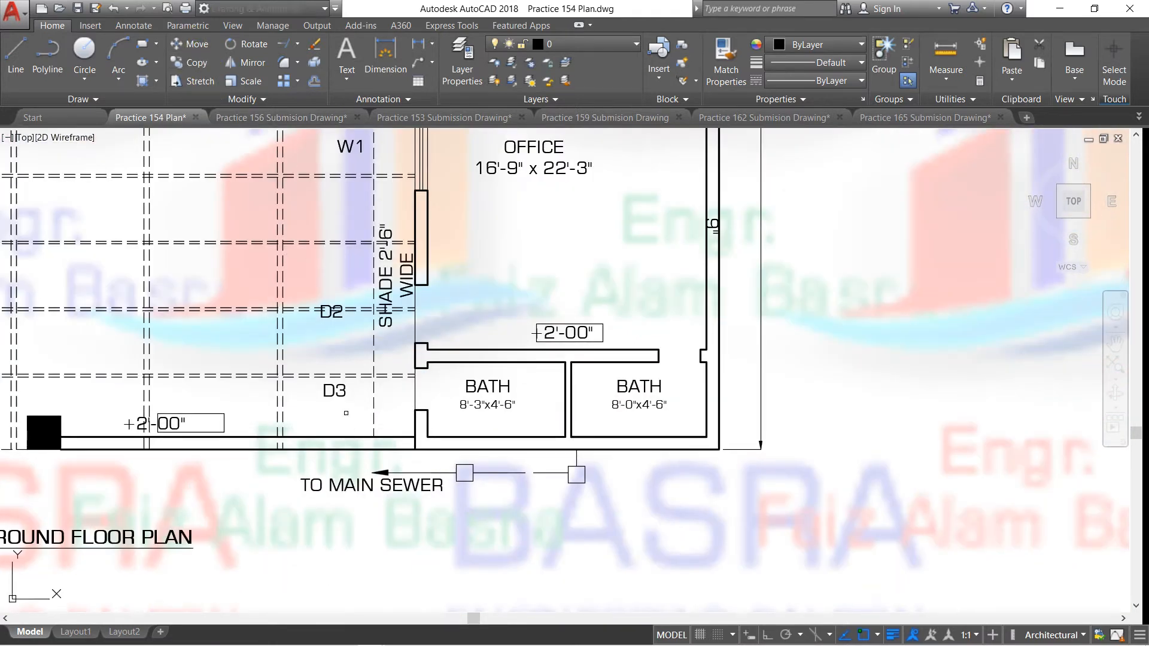
{"action": "right_click", "coordinate": [330, 398]}
{"action": "left_click", "coordinate": [330, 398]}
{"action": "left_click", "coordinate": [416, 399]}
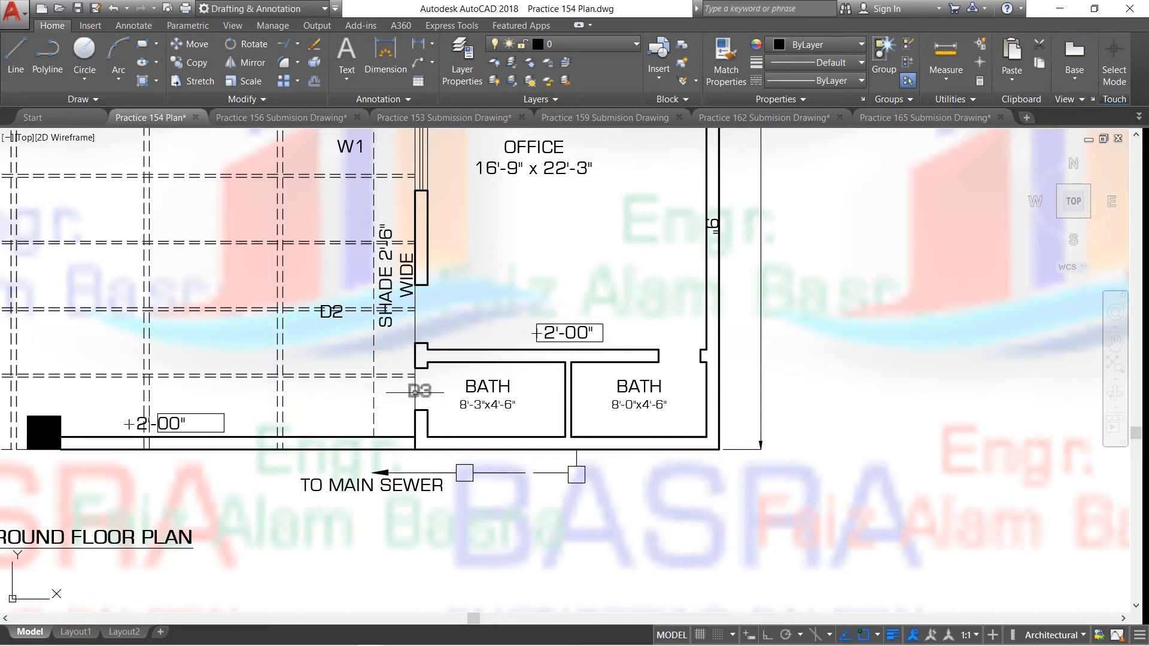
{"action": "left_click", "coordinate": [420, 392]}
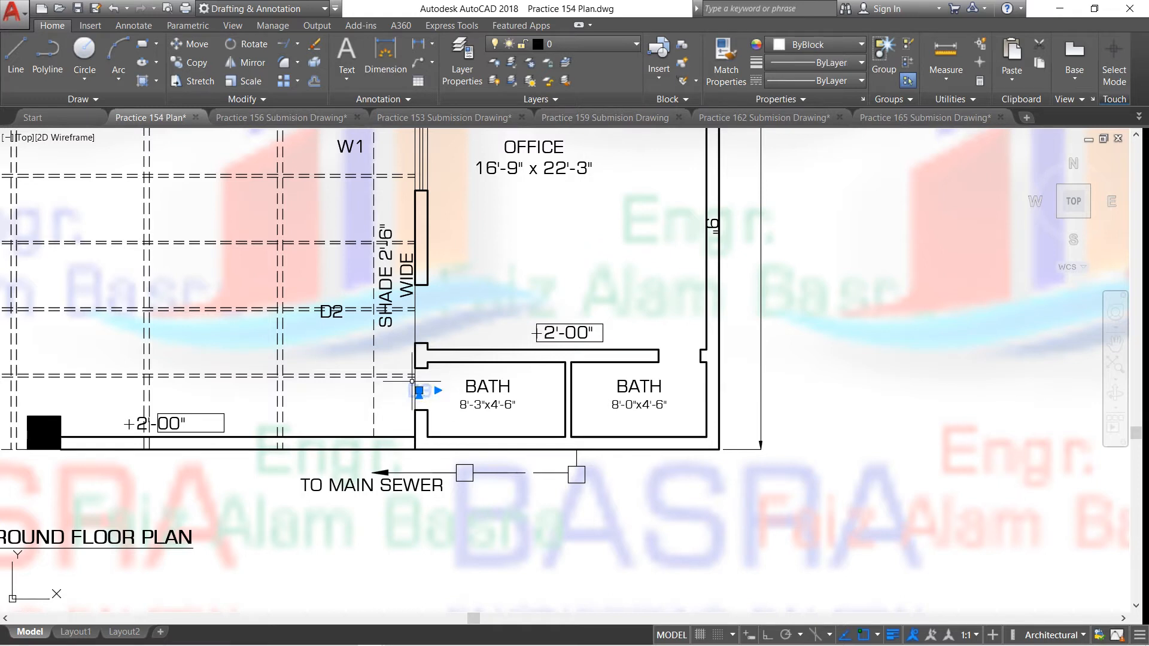
{"action": "scroll", "coordinate": [357, 375], "scroll_direction": "down", "scroll_amount": 2}
{"action": "scroll", "coordinate": [421, 411], "scroll_direction": "up", "scroll_amount": 2}
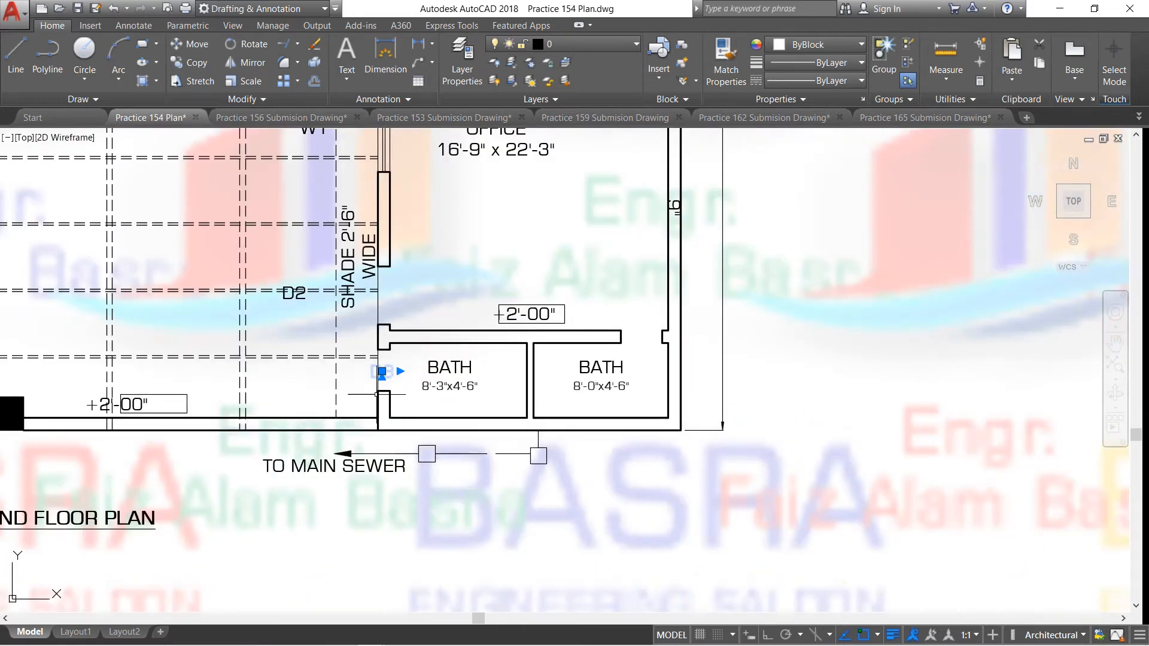
{"action": "scroll", "coordinate": [367, 394], "scroll_direction": "down", "scroll_amount": 2}
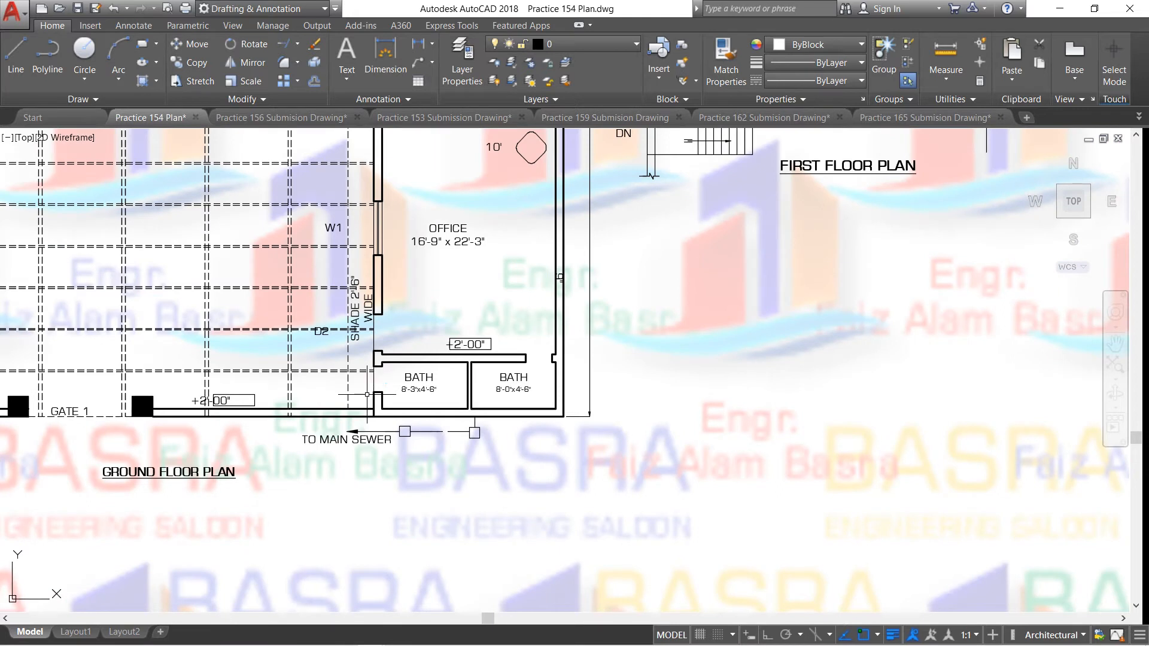
Move the D2 label from the front area into the office door opening, just above the baths
{"action": "scroll", "coordinate": [367, 392], "scroll_direction": "down", "scroll_amount": 4}
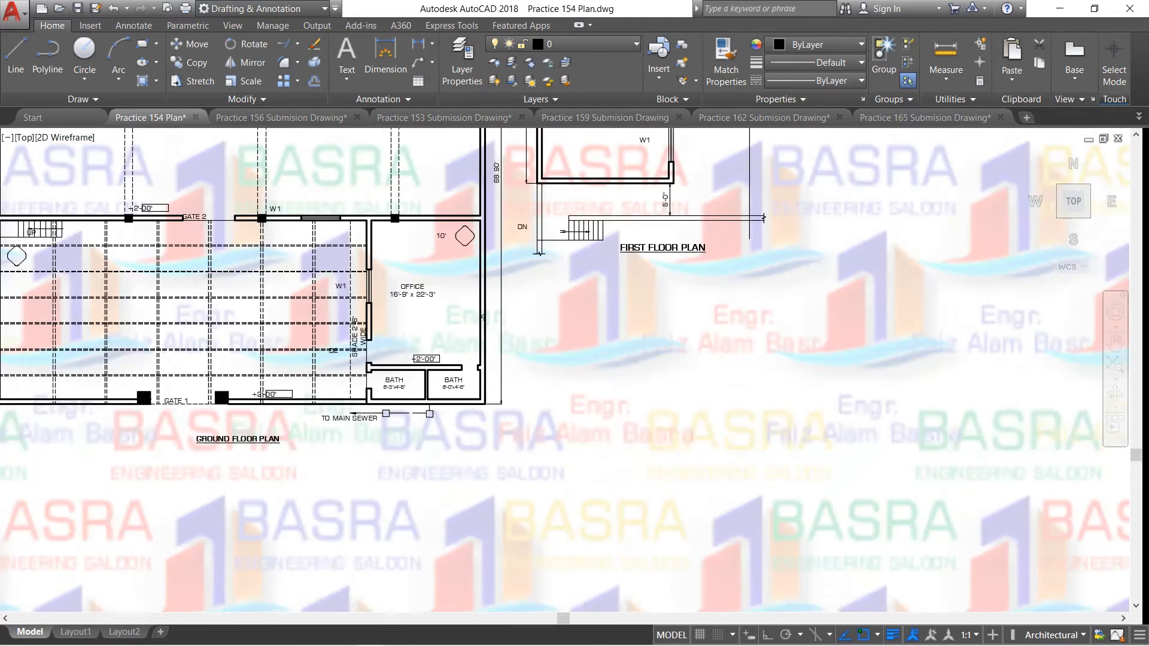
{"action": "scroll", "coordinate": [397, 399], "scroll_direction": "up", "scroll_amount": 2}
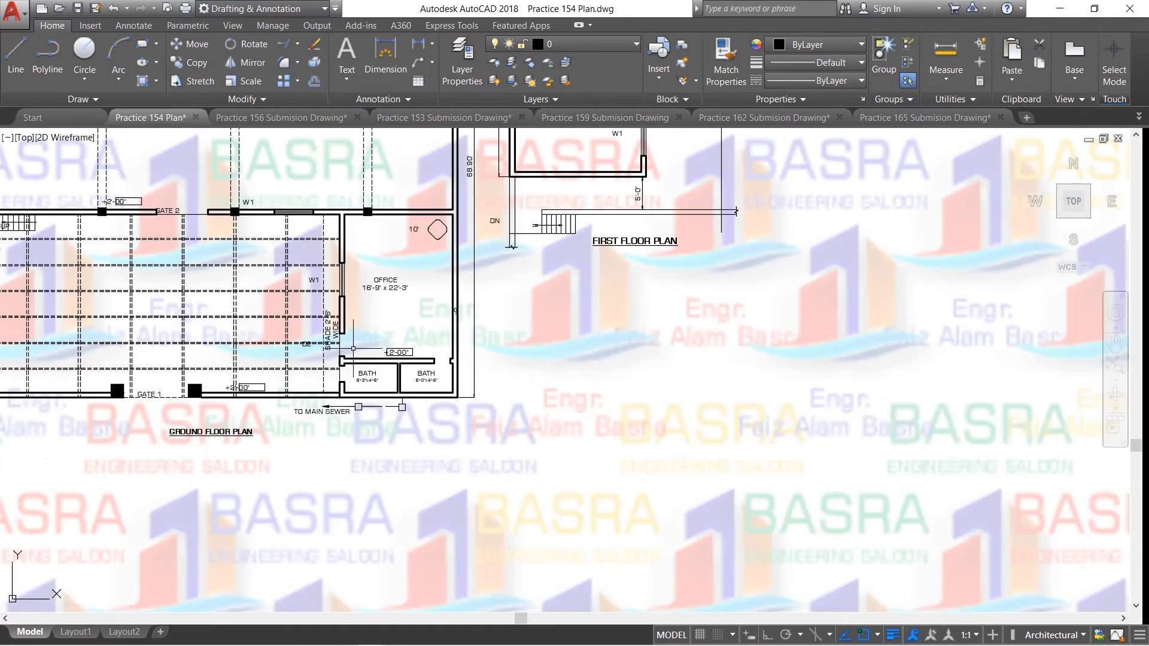
{"action": "scroll", "coordinate": [353, 348], "scroll_direction": "up", "scroll_amount": 2}
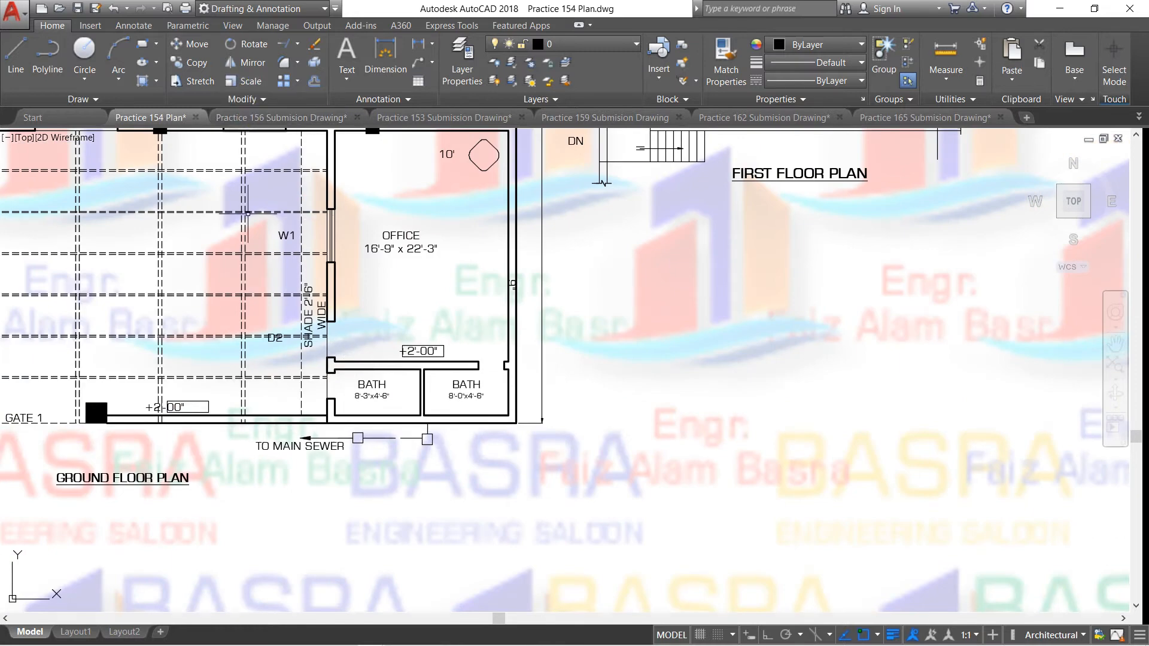
{"action": "left_click", "coordinate": [210, 48]}
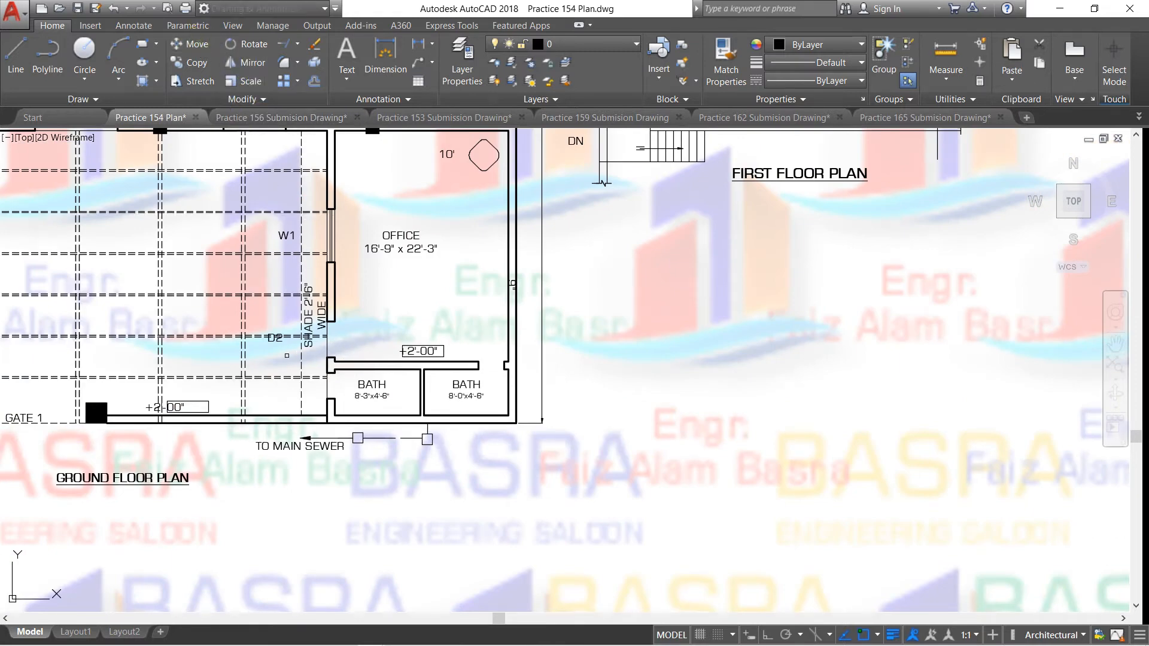
{"action": "right_click", "coordinate": [275, 344]}
{"action": "left_click", "coordinate": [276, 345]}
{"action": "left_click", "coordinate": [343, 344]}
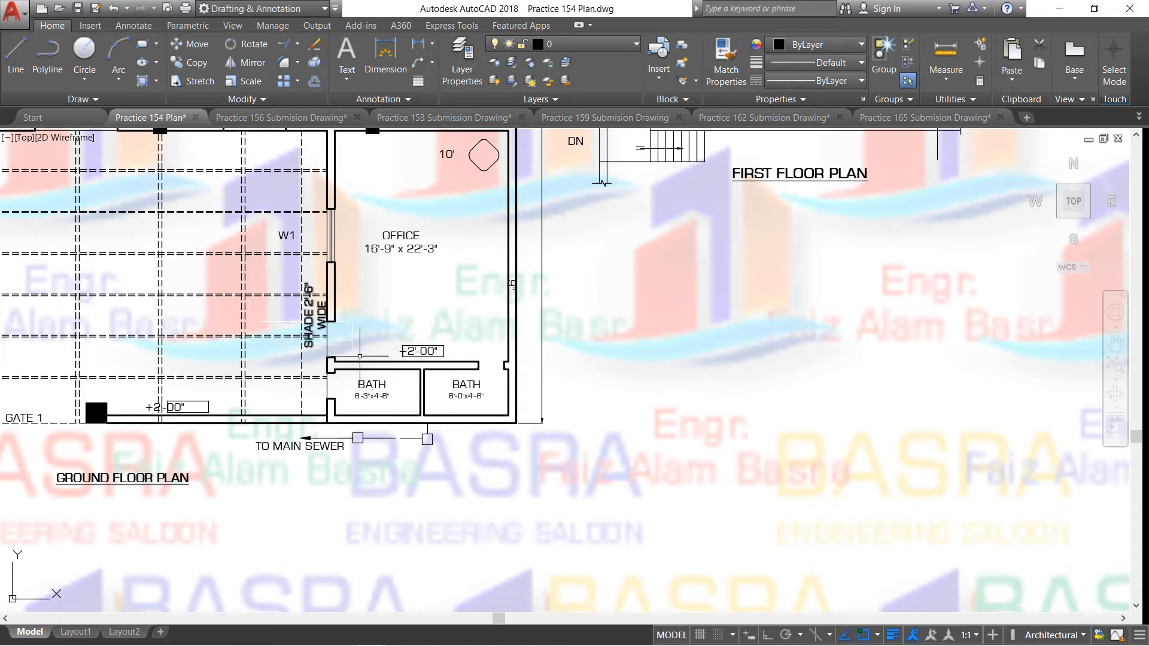
Bring the text of both floor plans to the front of the draw order
{"action": "scroll", "coordinate": [362, 389], "scroll_direction": "down", "scroll_amount": 3}
{"action": "scroll", "coordinate": [365, 401], "scroll_direction": "up", "scroll_amount": 3}
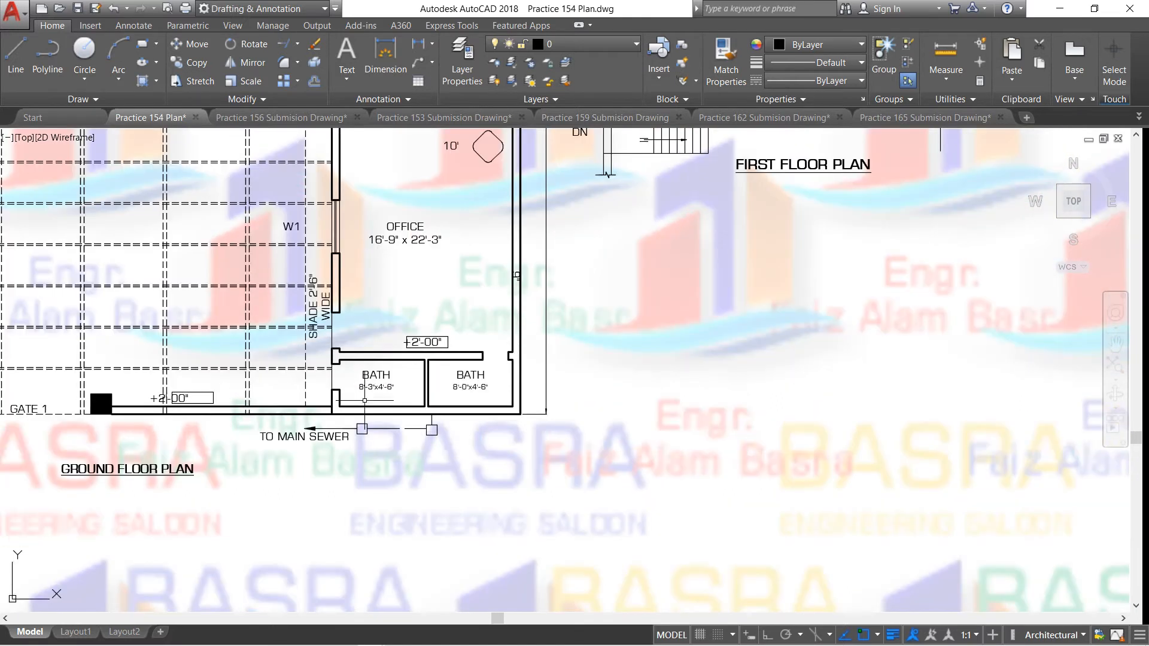
{"action": "scroll", "coordinate": [365, 401], "scroll_direction": "up", "scroll_amount": 2}
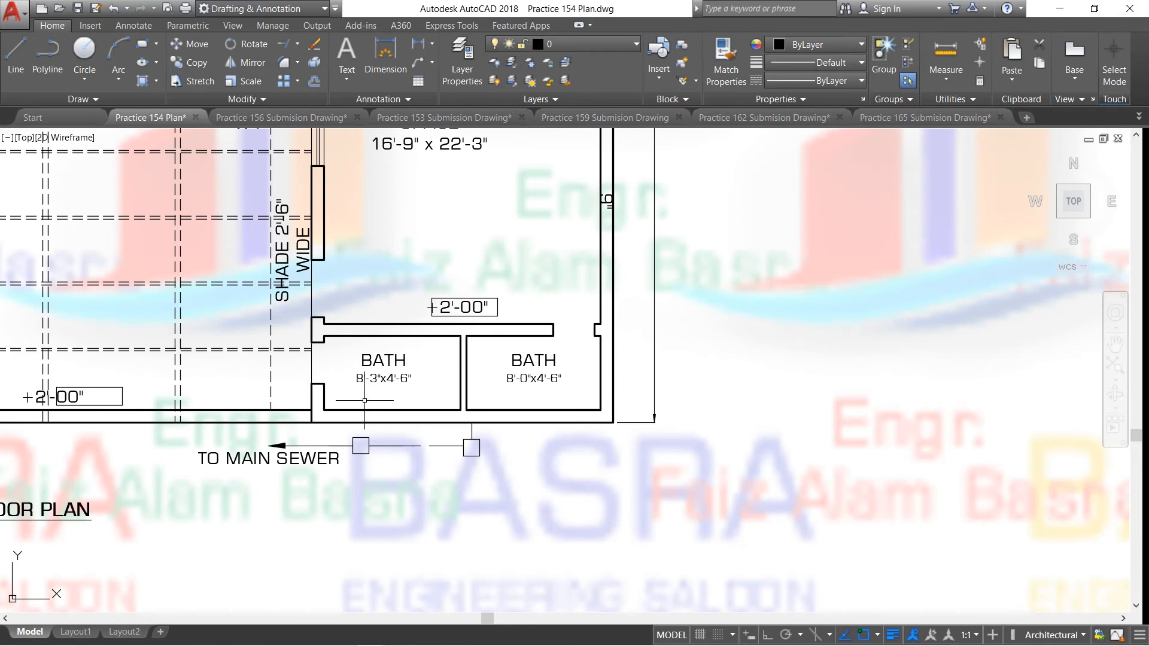
{"action": "scroll", "coordinate": [364, 401], "scroll_direction": "down", "scroll_amount": 8}
{"action": "scroll", "coordinate": [368, 397], "scroll_direction": "up", "scroll_amount": 3}
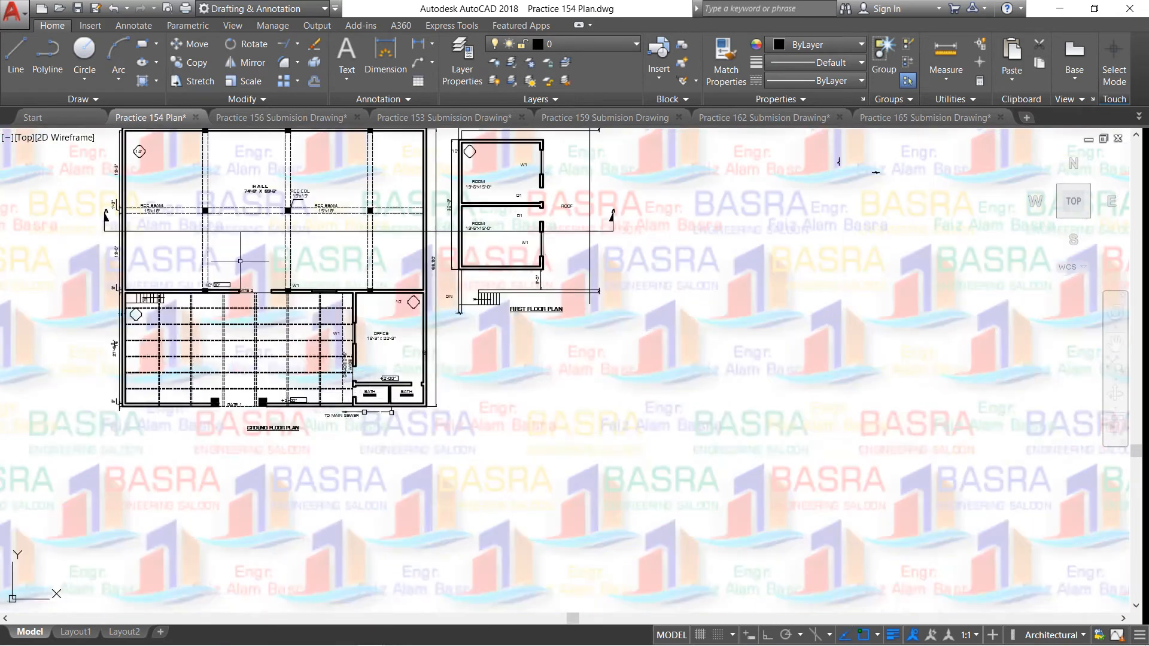
{"action": "scroll", "coordinate": [267, 316], "scroll_direction": "down", "scroll_amount": 2}
{"action": "left_click_drag", "start_coordinate": [129, 165], "coordinate": [532, 454]}
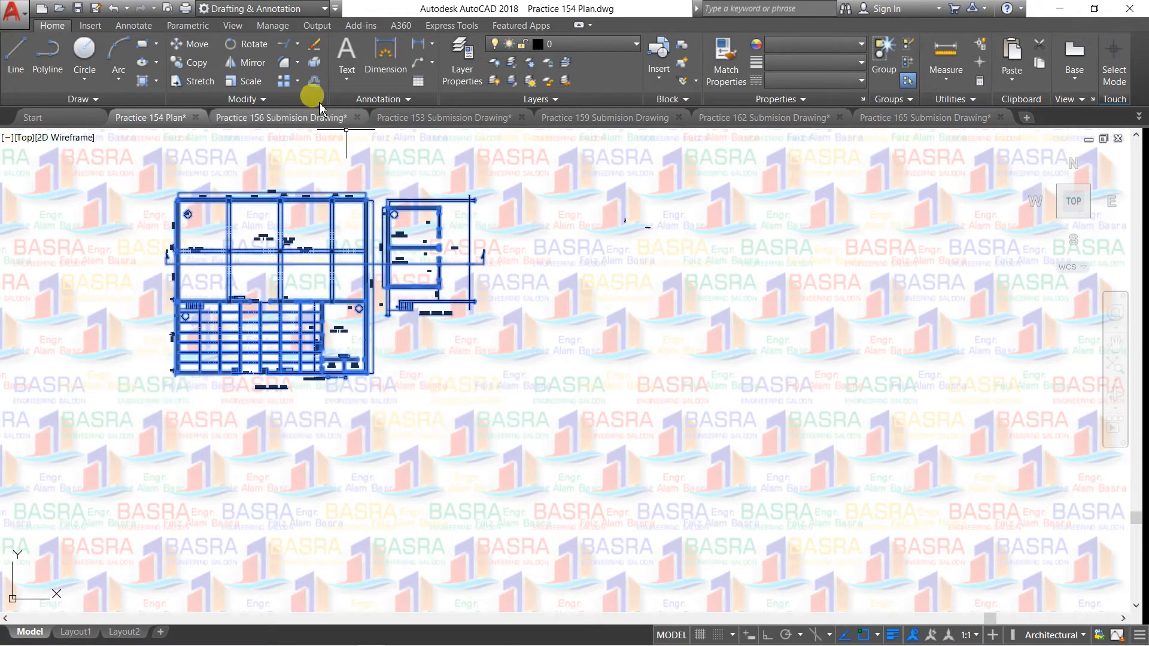
{"action": "left_click", "coordinate": [264, 100]}
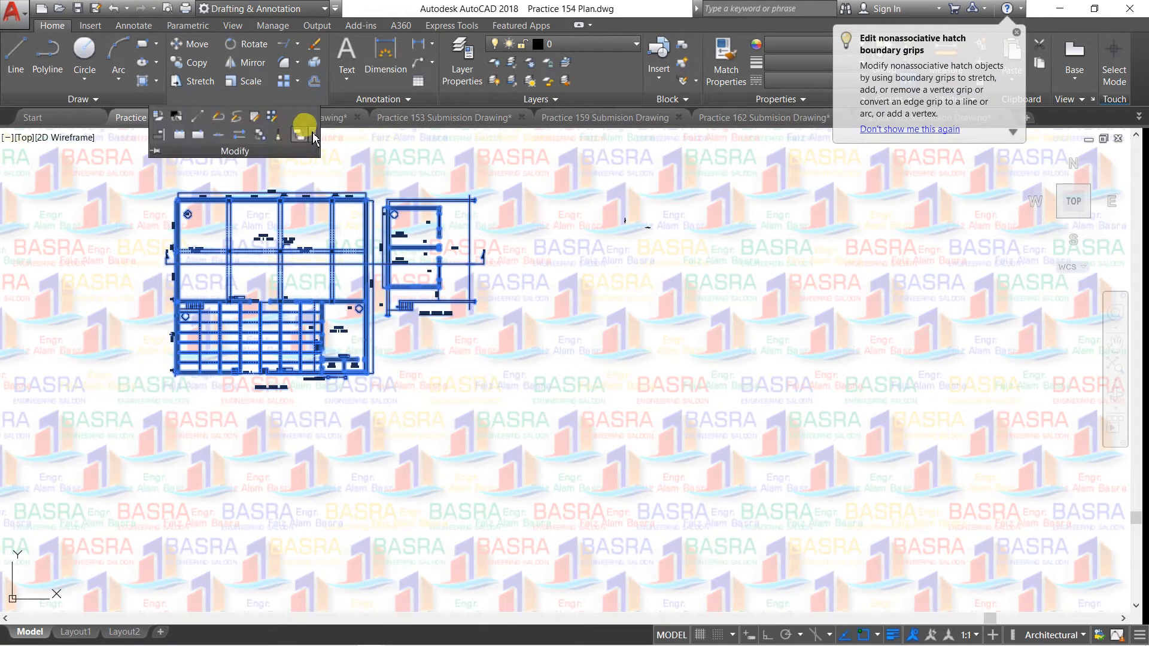
{"action": "left_click", "coordinate": [313, 134]}
{"action": "key", "text": "Escape"}
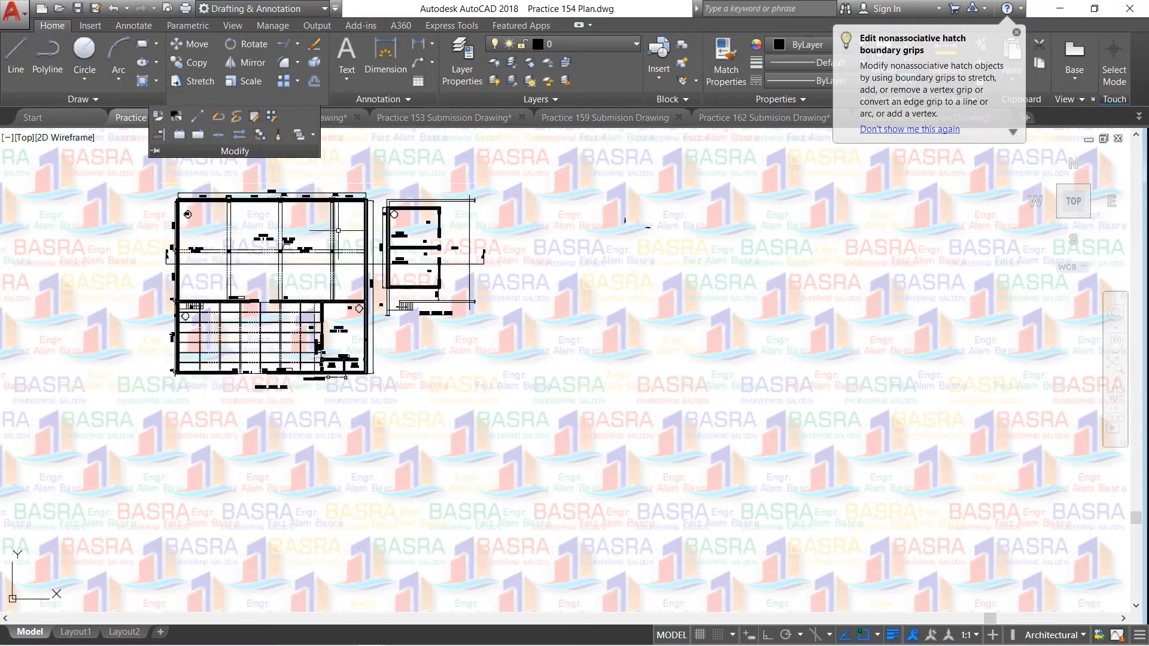
Move the remaining D3 label into the door opening of the 8'-0"x4'-6" bath
{"action": "scroll", "coordinate": [325, 355], "scroll_direction": "up", "scroll_amount": 6}
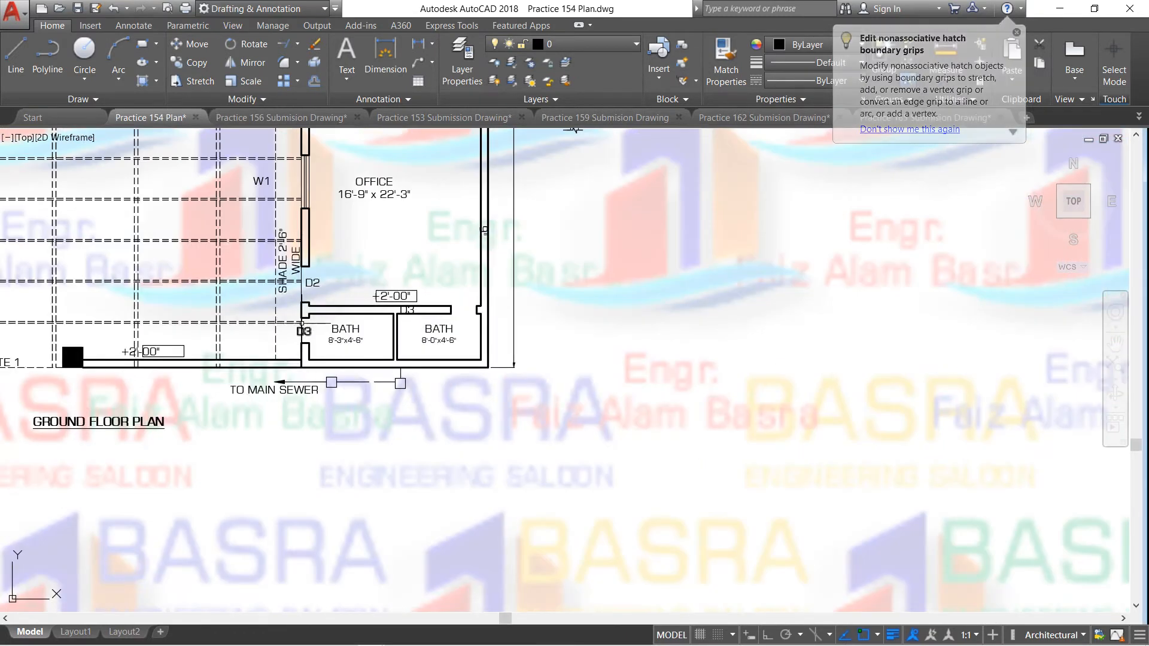
{"action": "scroll", "coordinate": [325, 356], "scroll_direction": "up", "scroll_amount": 2}
{"action": "left_click", "coordinate": [229, 84]}
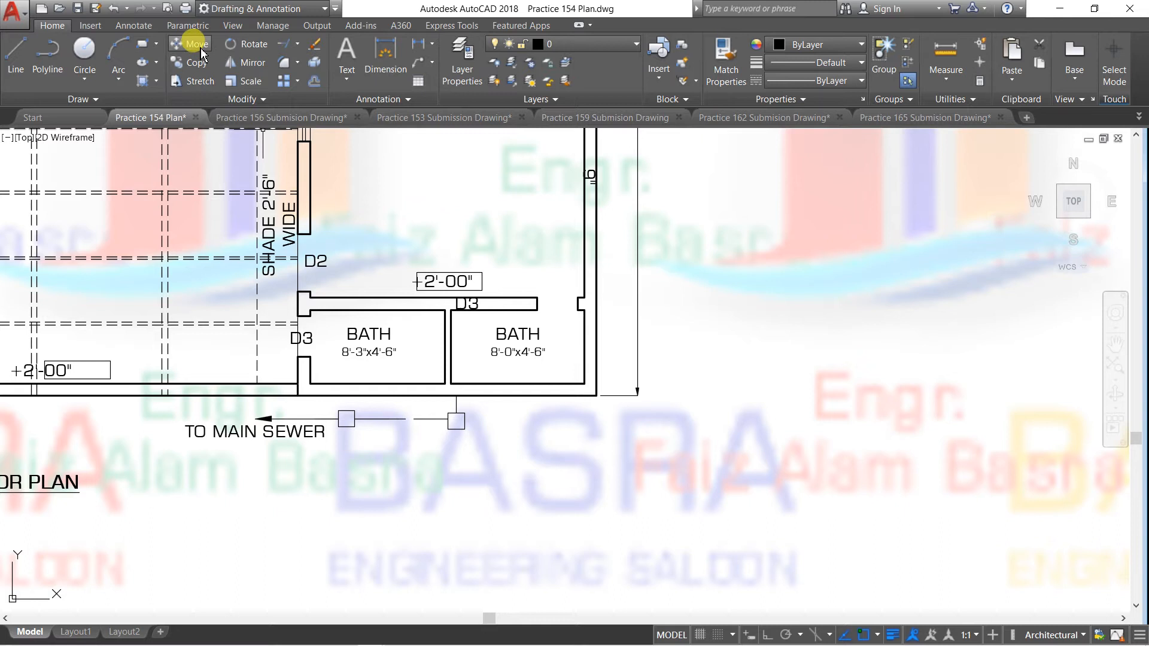
{"action": "scroll", "coordinate": [465, 304], "scroll_direction": "up", "scroll_amount": 2}
{"action": "left_click", "coordinate": [461, 304]}
{"action": "left_click", "coordinate": [456, 207]}
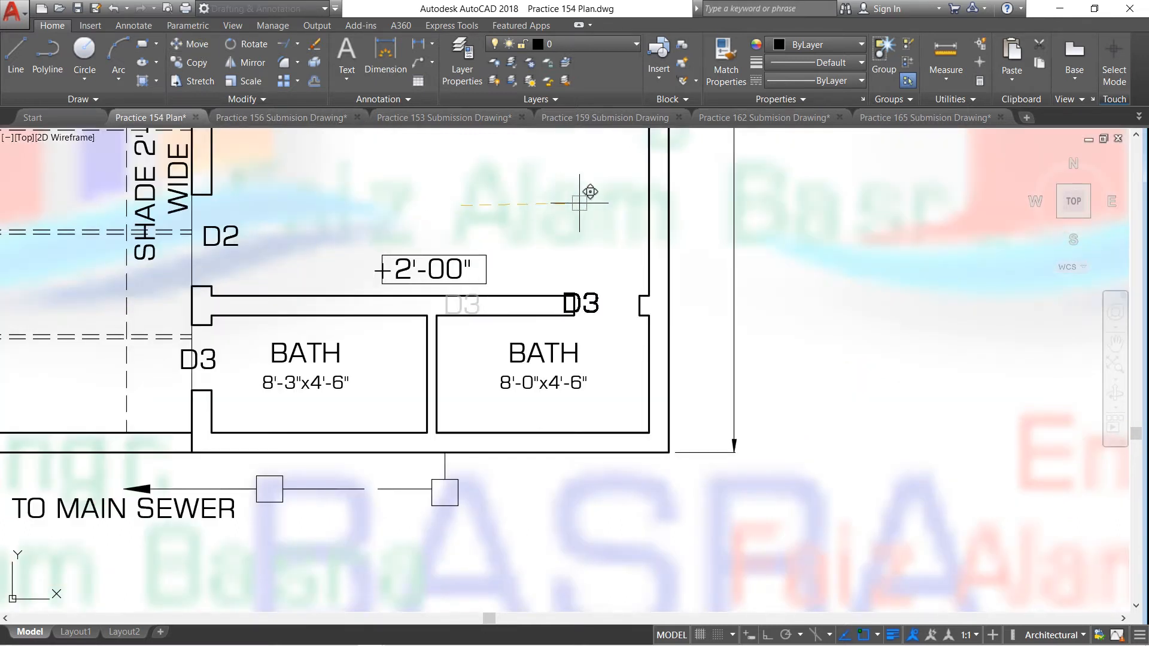
{"action": "left_click", "coordinate": [602, 202]}
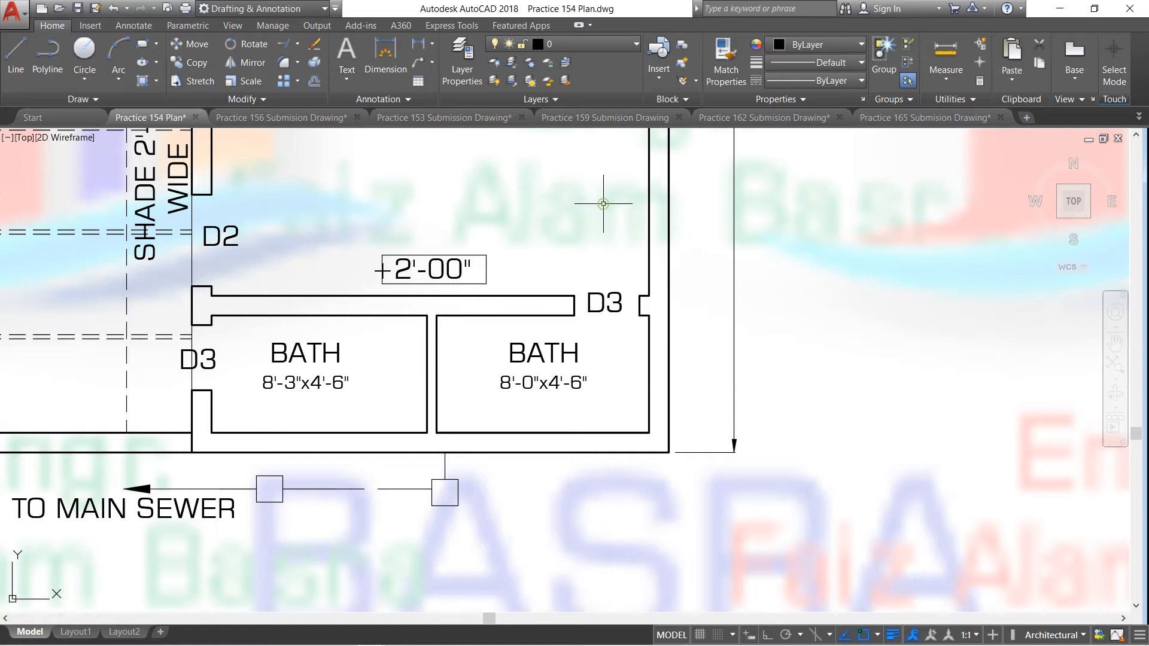
Move the W1 label from the front area onto the window in the office wall
{"action": "scroll", "coordinate": [438, 219], "scroll_direction": "down", "scroll_amount": 3}
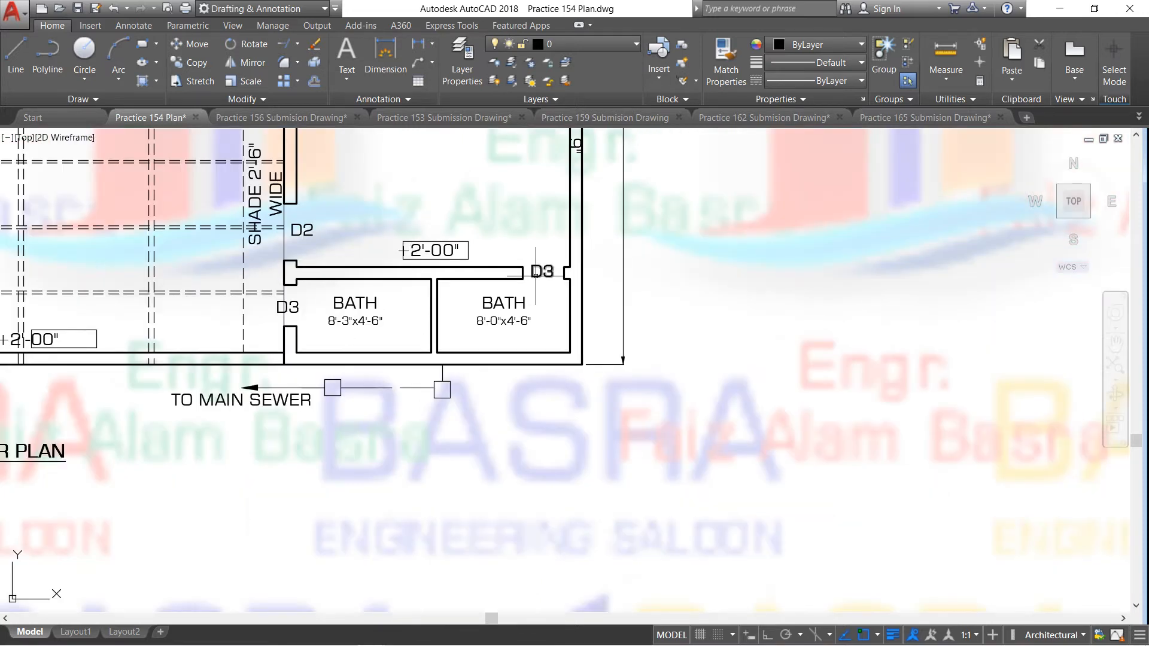
{"action": "scroll", "coordinate": [538, 279], "scroll_direction": "up", "scroll_amount": 2}
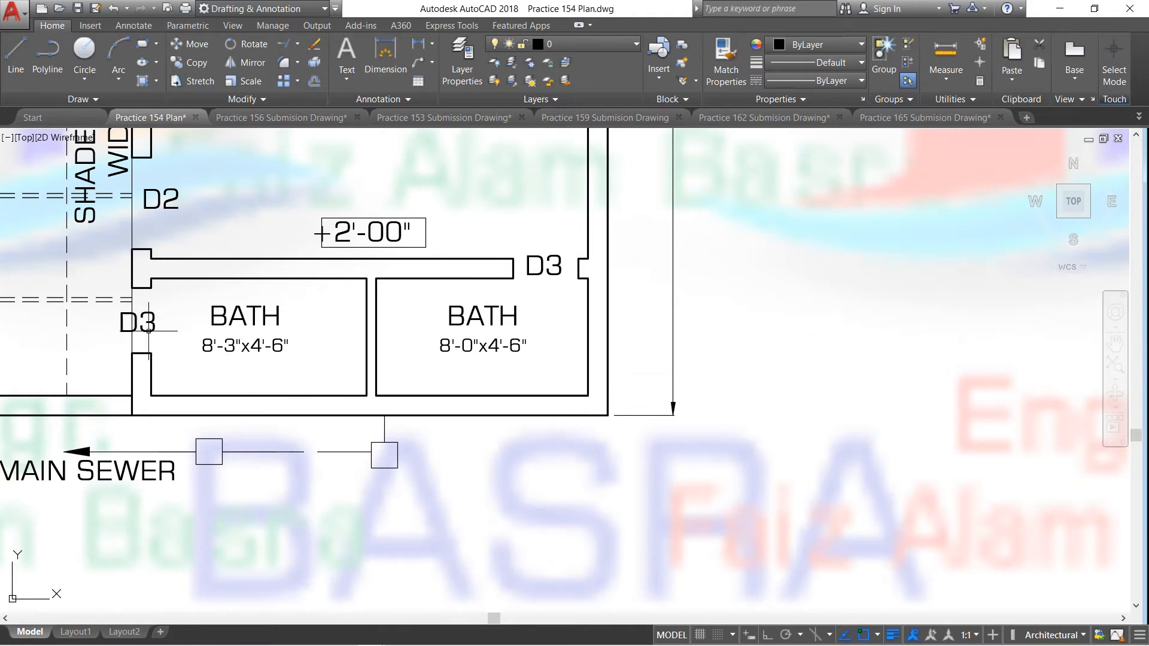
{"action": "scroll", "coordinate": [185, 333], "scroll_direction": "down", "scroll_amount": 2}
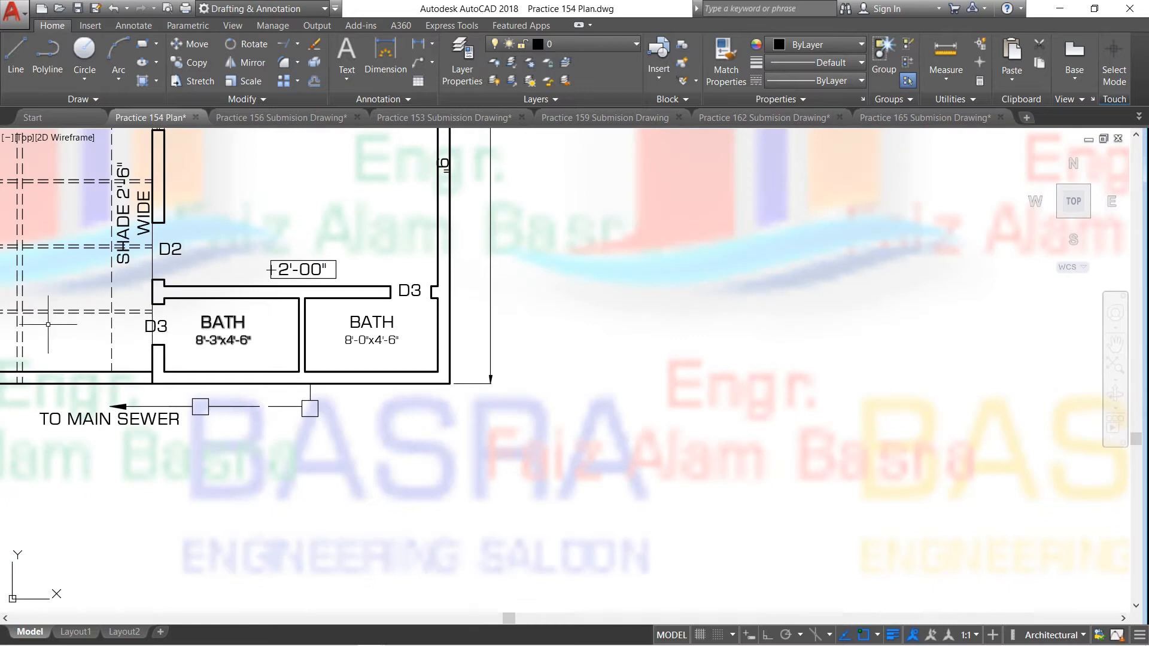
{"action": "scroll", "coordinate": [394, 261], "scroll_direction": "down", "scroll_amount": 6}
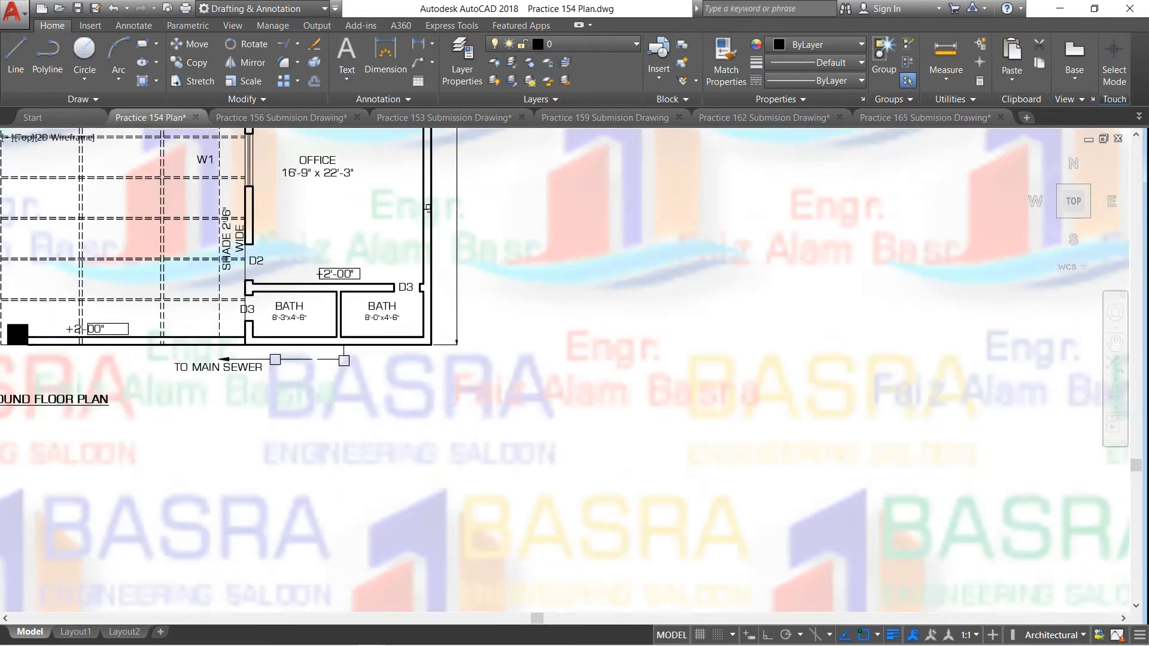
{"action": "scroll", "coordinate": [389, 323], "scroll_direction": "up", "scroll_amount": 4}
{"action": "scroll", "coordinate": [389, 323], "scroll_direction": "up", "scroll_amount": 2}
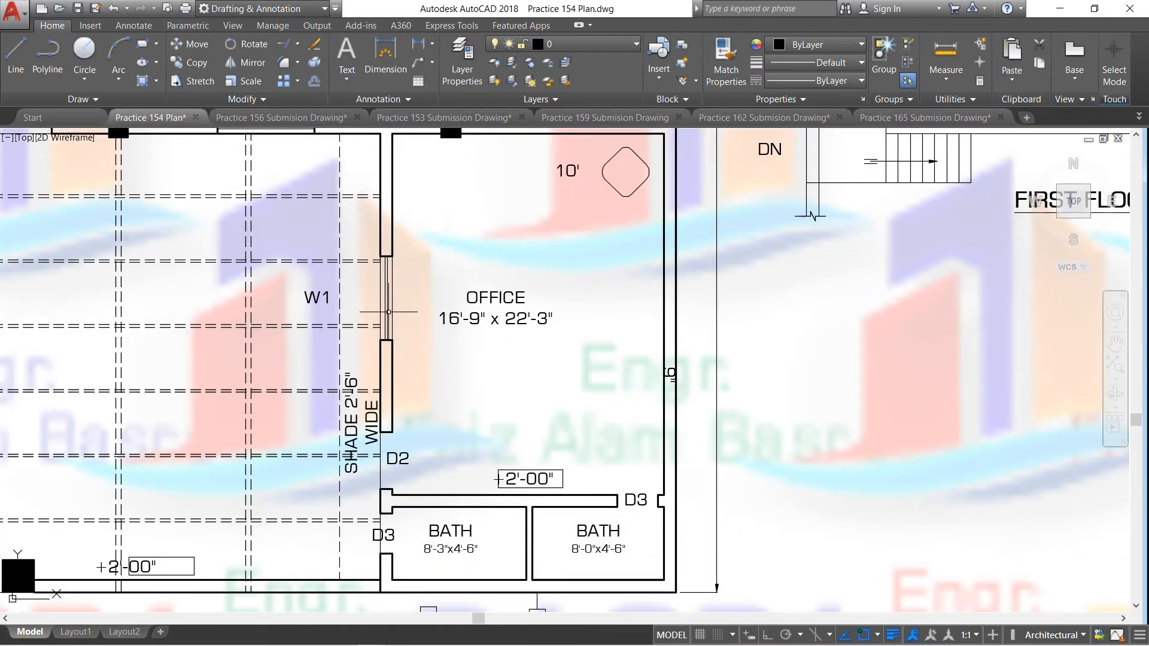
{"action": "left_click", "coordinate": [193, 44]}
{"action": "left_click", "coordinate": [312, 299]}
{"action": "key", "text": "Return"}
{"action": "left_click", "coordinate": [311, 299]}
{"action": "left_click", "coordinate": [367, 299]}
Move the 10' height text into the rounded diamond symbol in the office's upper corner
{"action": "scroll", "coordinate": [358, 297], "scroll_direction": "down", "scroll_amount": 2}
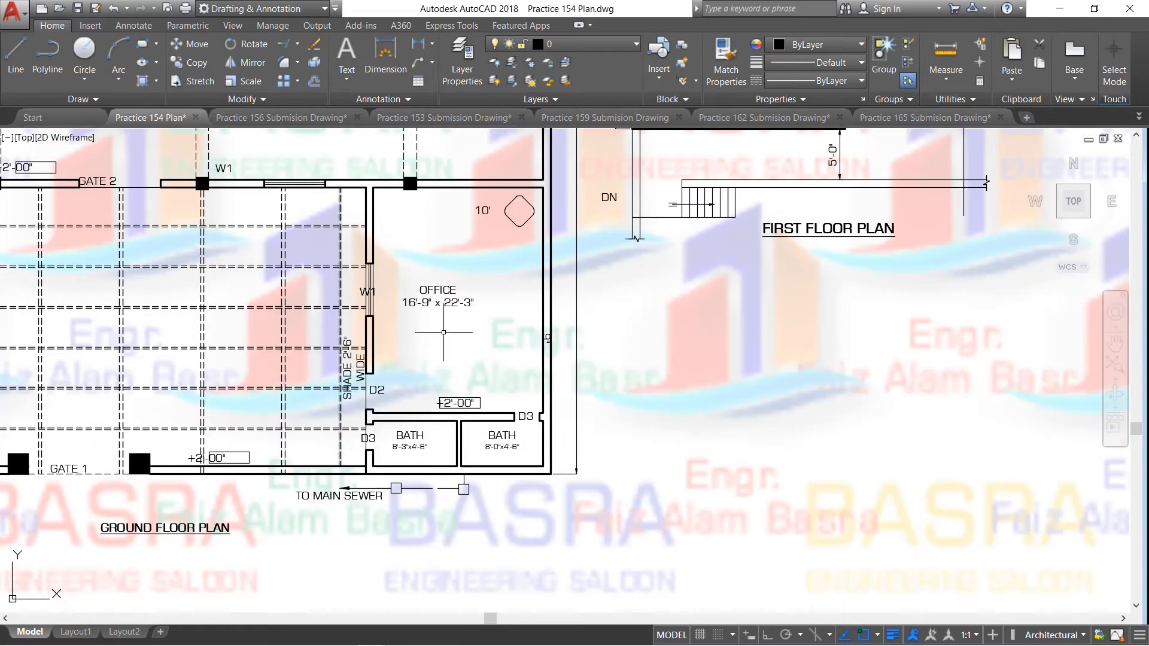
{"action": "scroll", "coordinate": [431, 311], "scroll_direction": "up", "scroll_amount": 2}
{"action": "scroll", "coordinate": [416, 328], "scroll_direction": "down", "scroll_amount": 3}
{"action": "scroll", "coordinate": [515, 193], "scroll_direction": "up", "scroll_amount": 4}
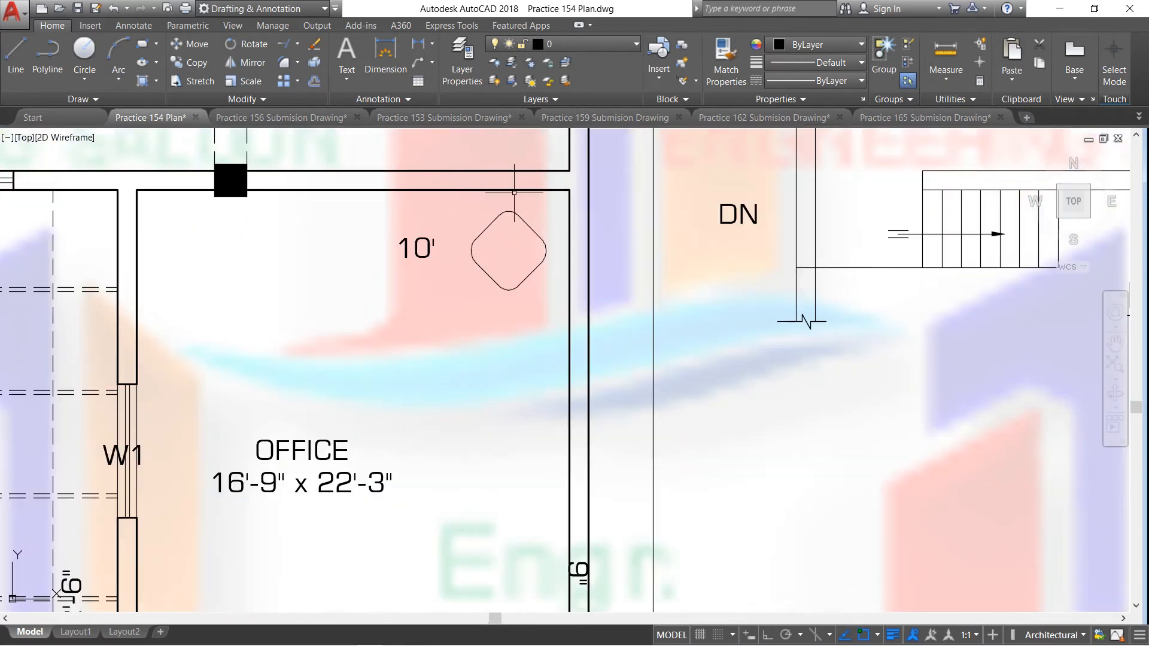
{"action": "left_click", "coordinate": [193, 44]}
{"action": "left_click", "coordinate": [343, 307]}
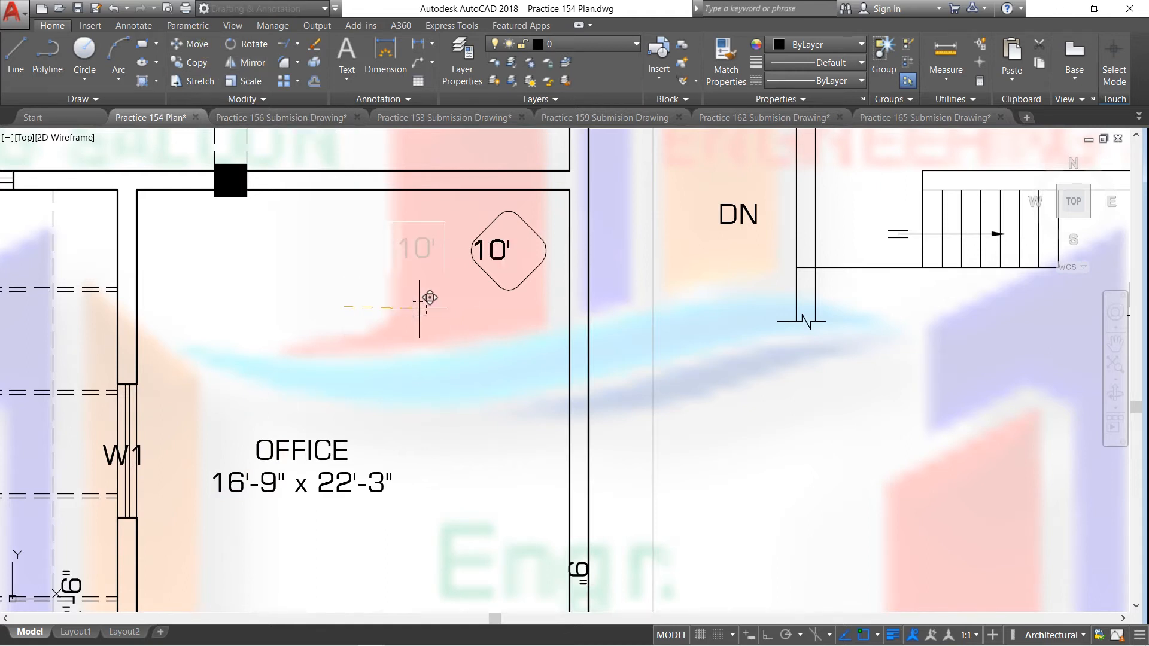
{"action": "left_click", "coordinate": [429, 310]}
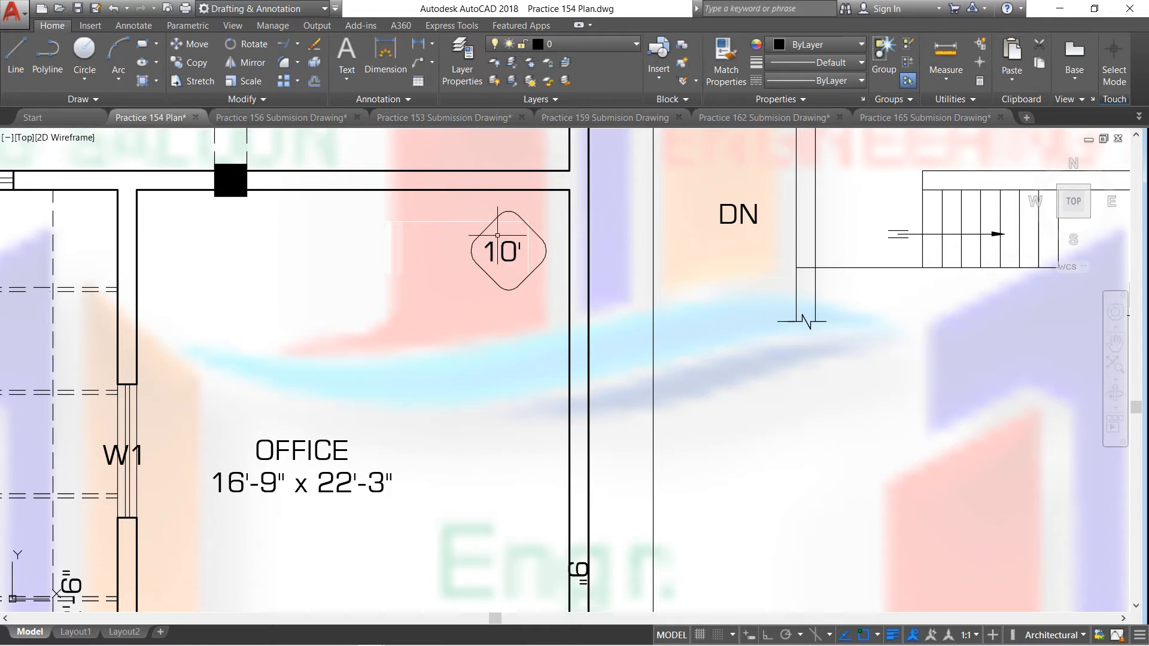
Examine the office and the dashed member grid over the front area of the ground floor plan
{"action": "scroll", "coordinate": [484, 274], "scroll_direction": "down", "scroll_amount": 5}
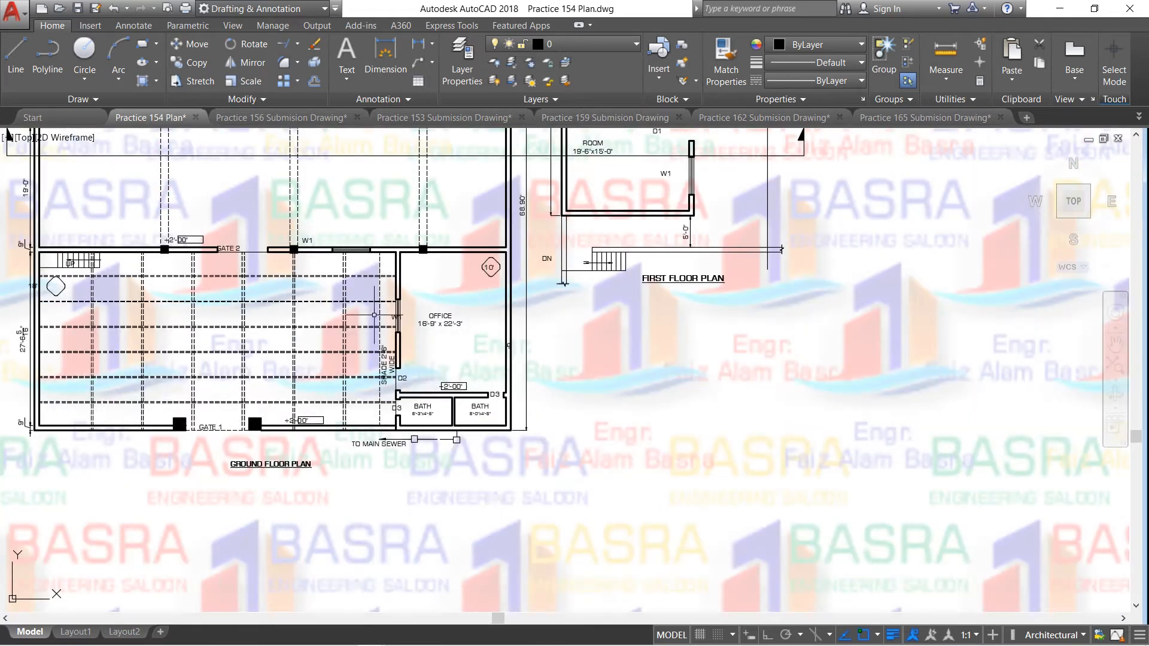
{"action": "scroll", "coordinate": [488, 267], "scroll_direction": "up", "scroll_amount": 4}
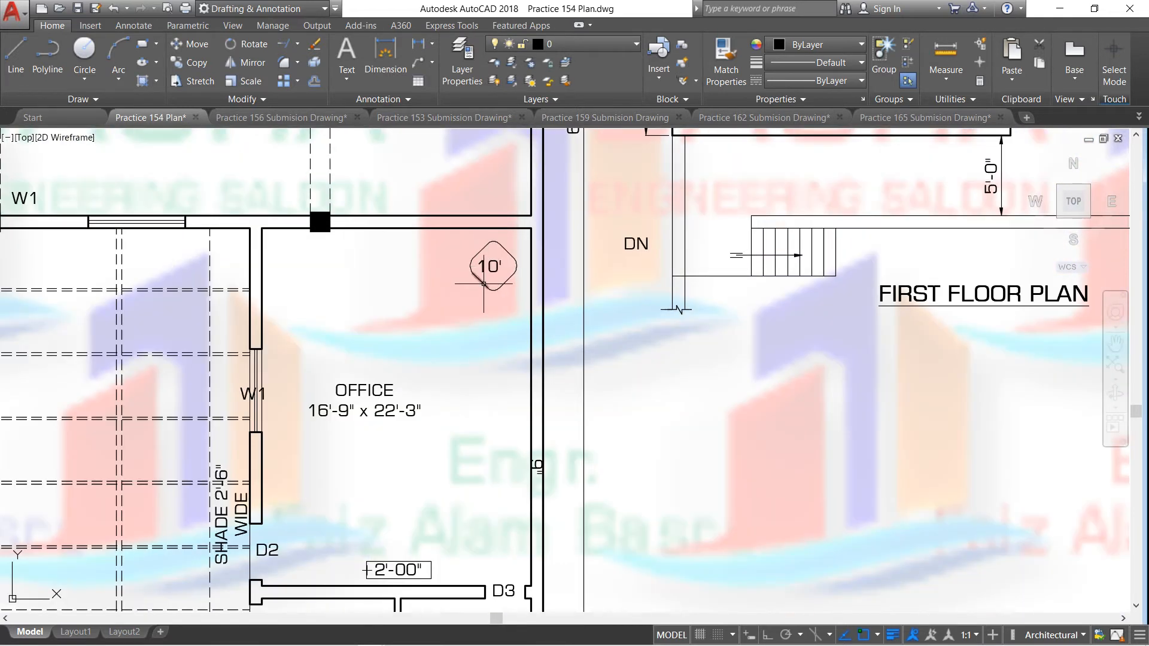
{"action": "scroll", "coordinate": [489, 266], "scroll_direction": "down", "scroll_amount": 2}
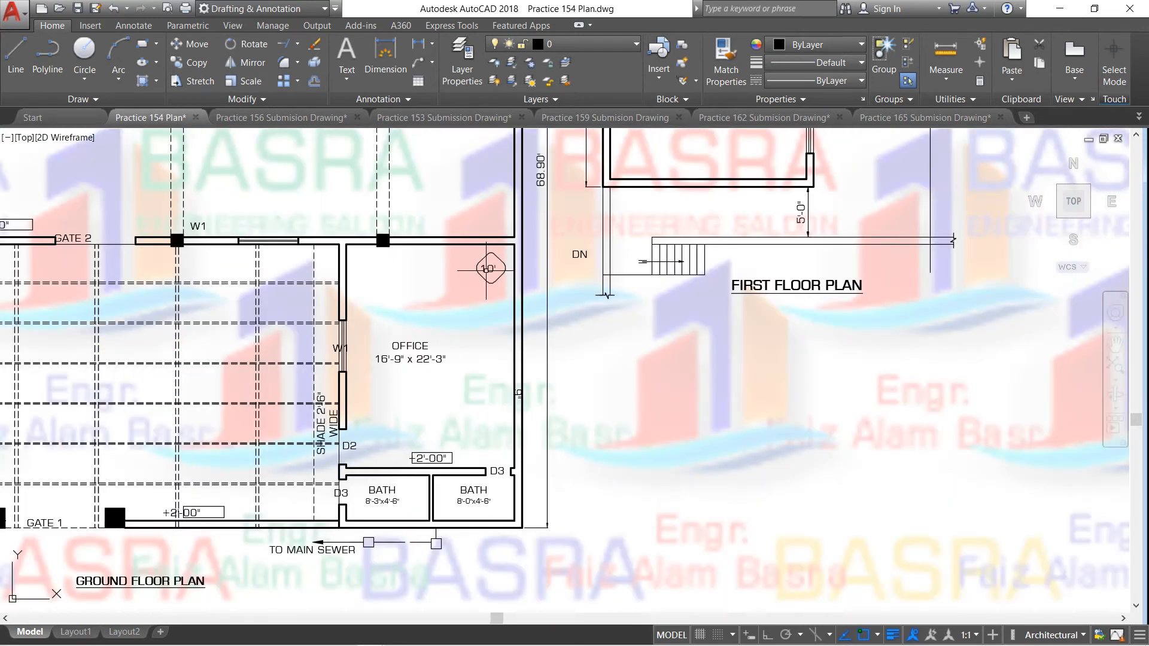
{"action": "scroll", "coordinate": [485, 269], "scroll_direction": "down", "scroll_amount": 2}
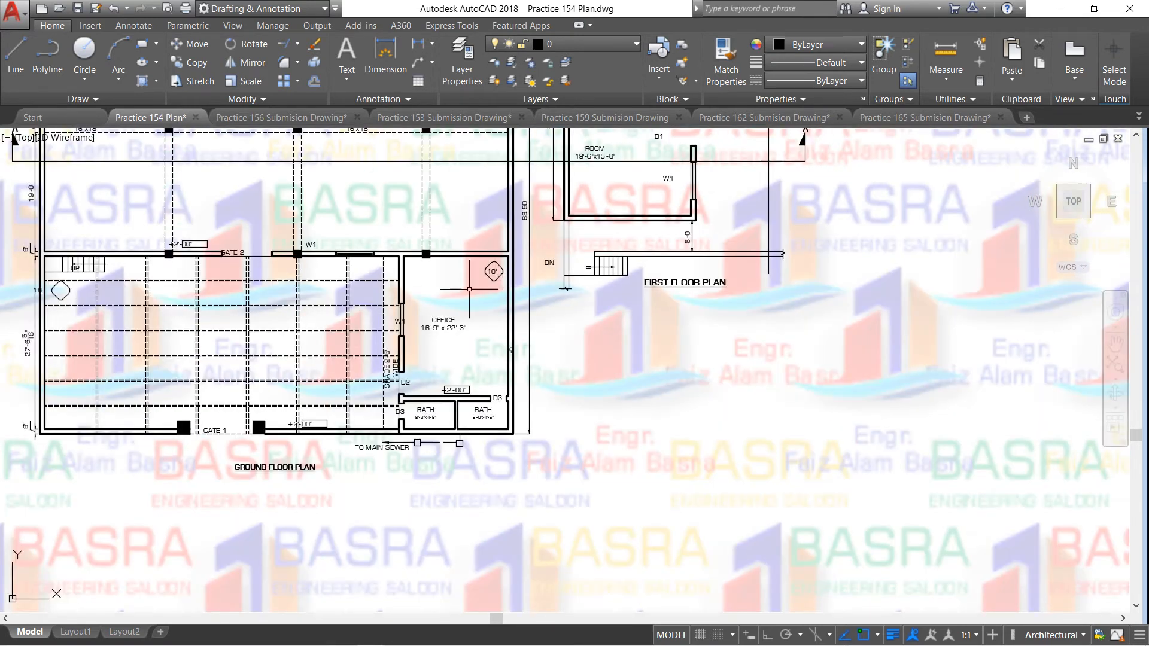
{"action": "scroll", "coordinate": [88, 399], "scroll_direction": "up", "scroll_amount": 2}
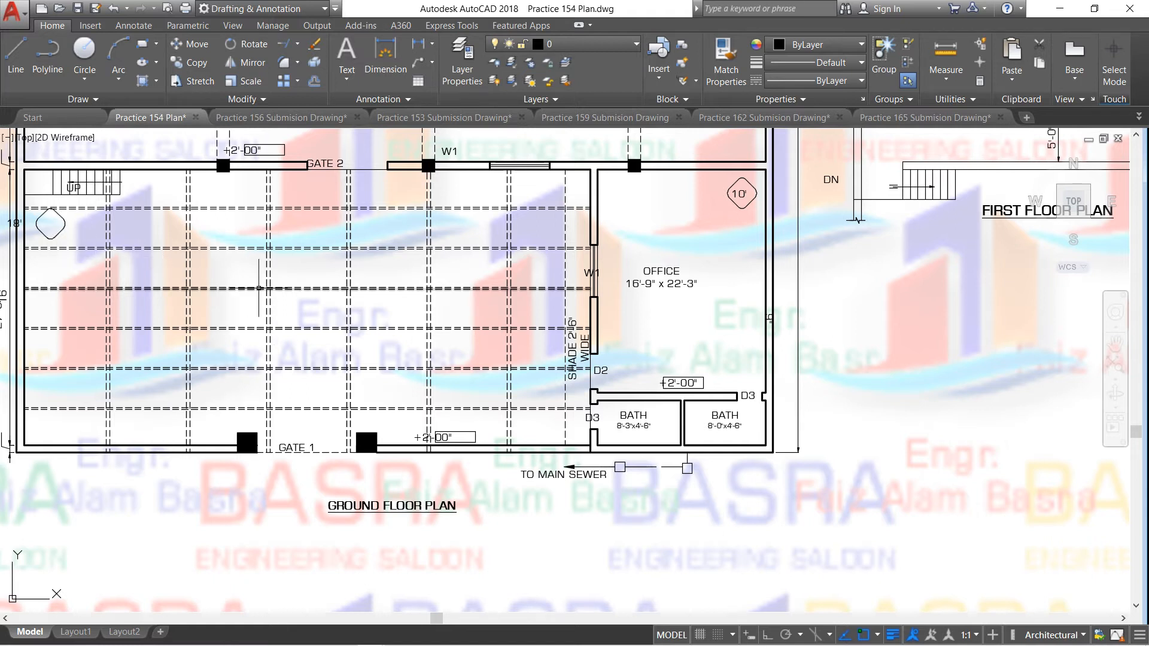
{"action": "scroll", "coordinate": [259, 288], "scroll_direction": "down", "scroll_amount": 2}
{"action": "scroll", "coordinate": [158, 261], "scroll_direction": "up", "scroll_amount": 4}
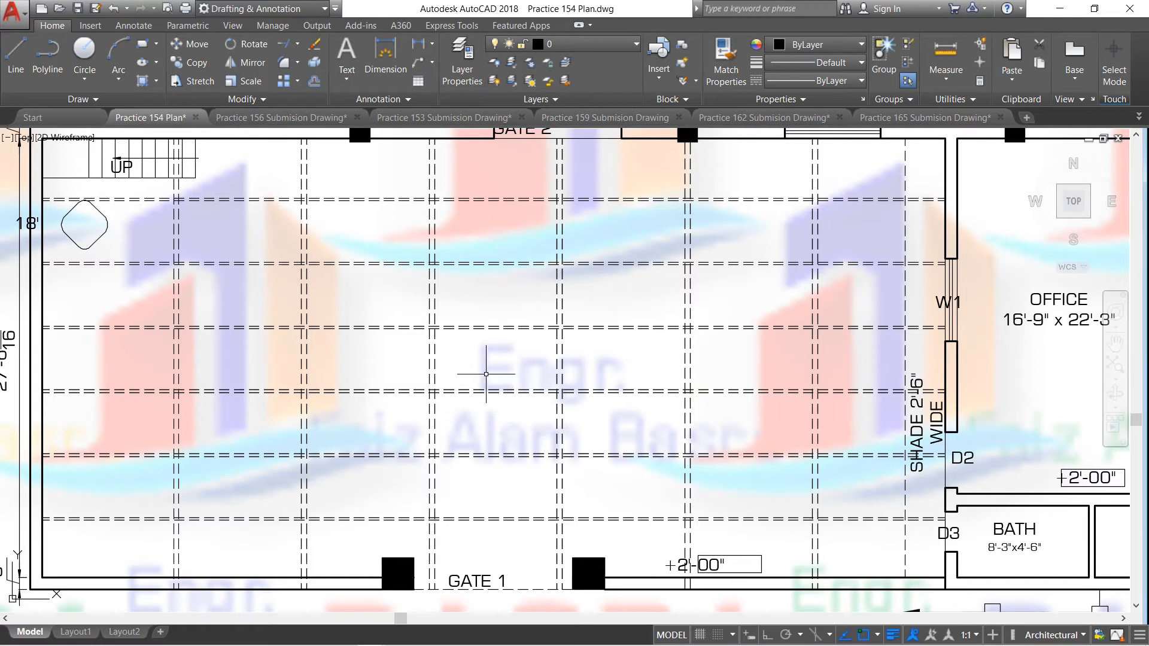
{"action": "scroll", "coordinate": [417, 333], "scroll_direction": "down", "scroll_amount": 2}
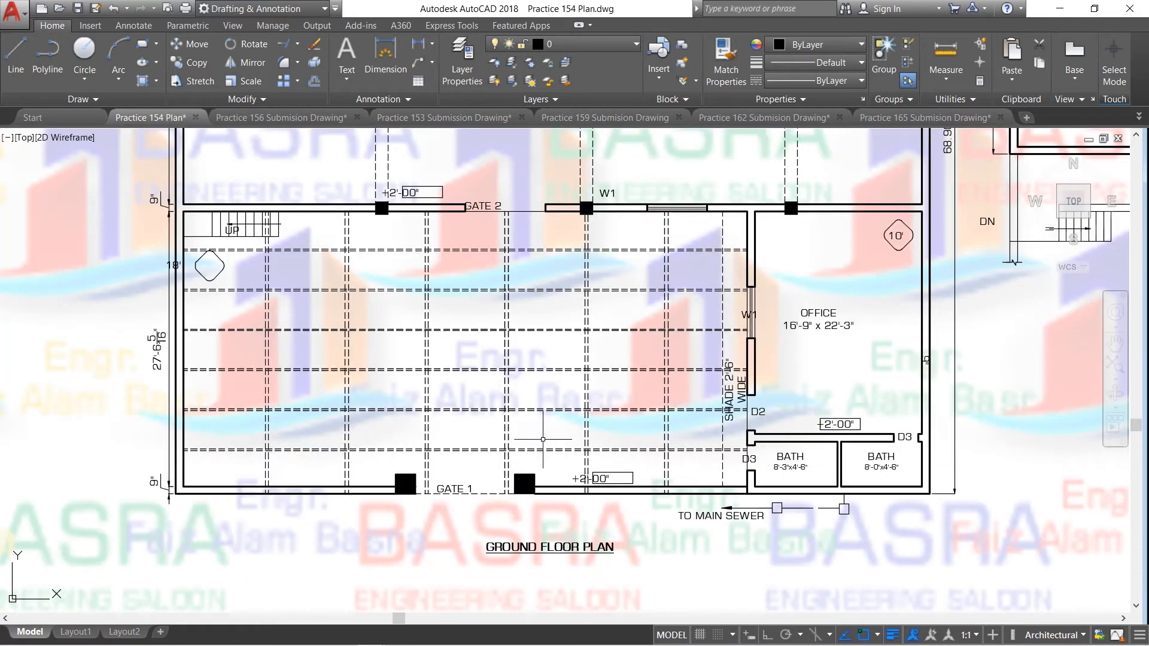
{"action": "scroll", "coordinate": [285, 456], "scroll_direction": "up", "scroll_amount": 2}
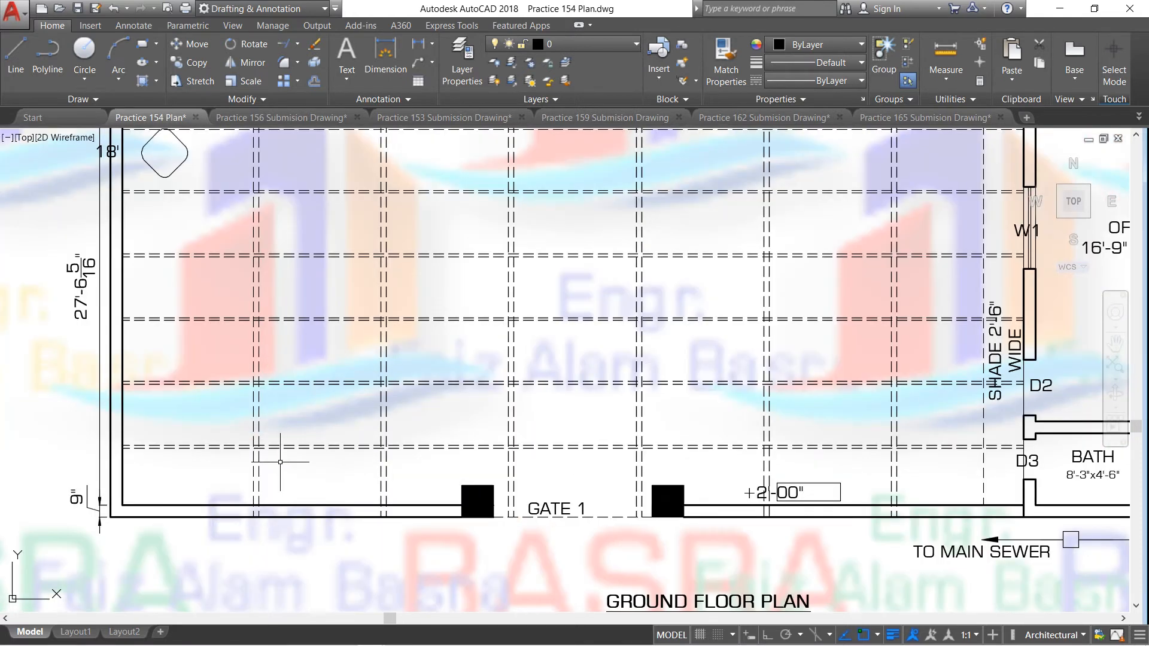
Dimension the vertical spacing between the two horizontal dashed members nearest the Gate 1 wall, along the leftmost vertical member
{"action": "scroll", "coordinate": [265, 464], "scroll_direction": "up", "scroll_amount": 2}
{"action": "left_click", "coordinate": [386, 57]}
{"action": "left_click", "coordinate": [247, 436]}
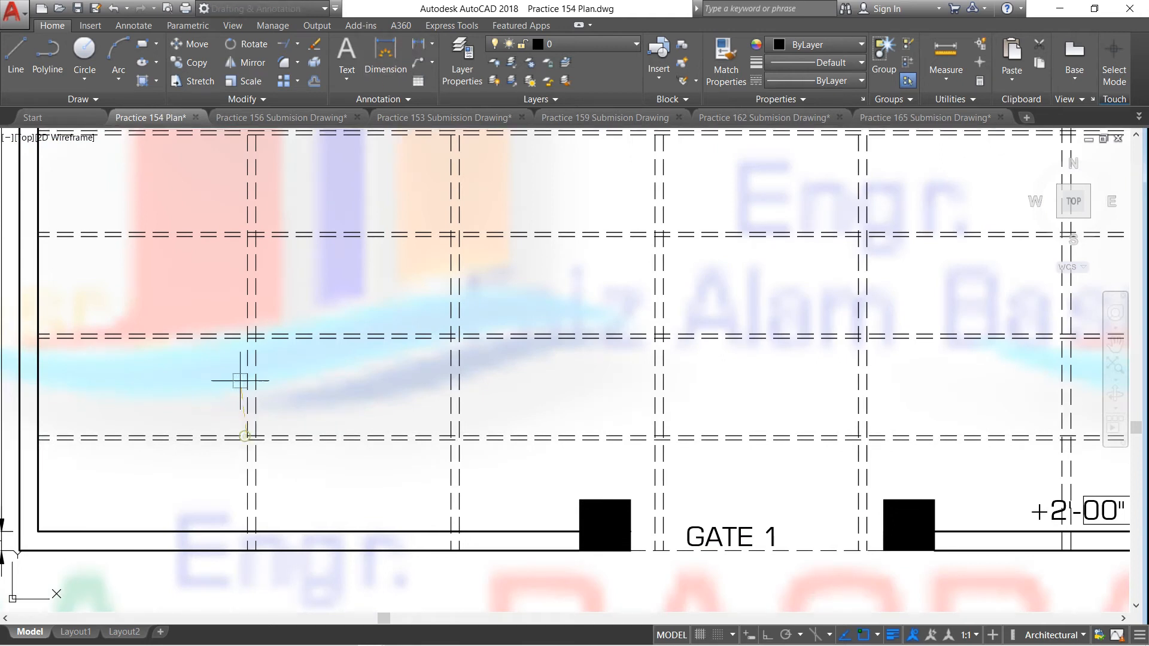
{"action": "left_click", "coordinate": [246, 335]}
{"action": "left_click", "coordinate": [247, 377]}
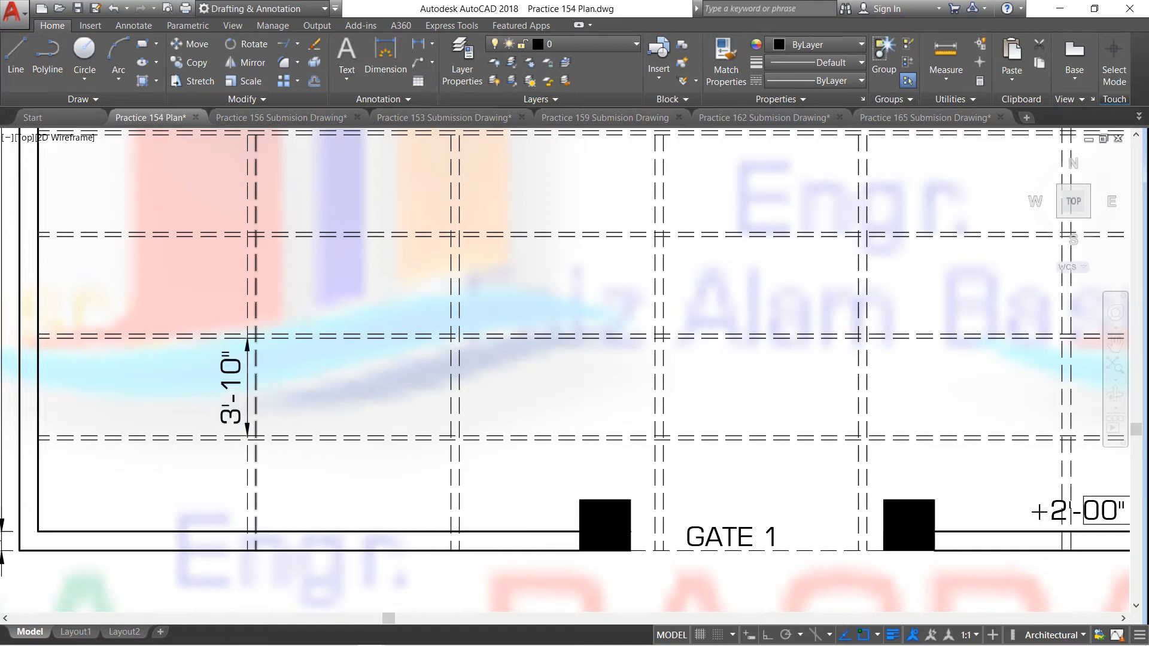
Add a linear dimension for the horizontal spacing between the first two vertical dashed members from the front area's left wall
{"action": "scroll", "coordinate": [249, 389], "scroll_direction": "down", "scroll_amount": 2}
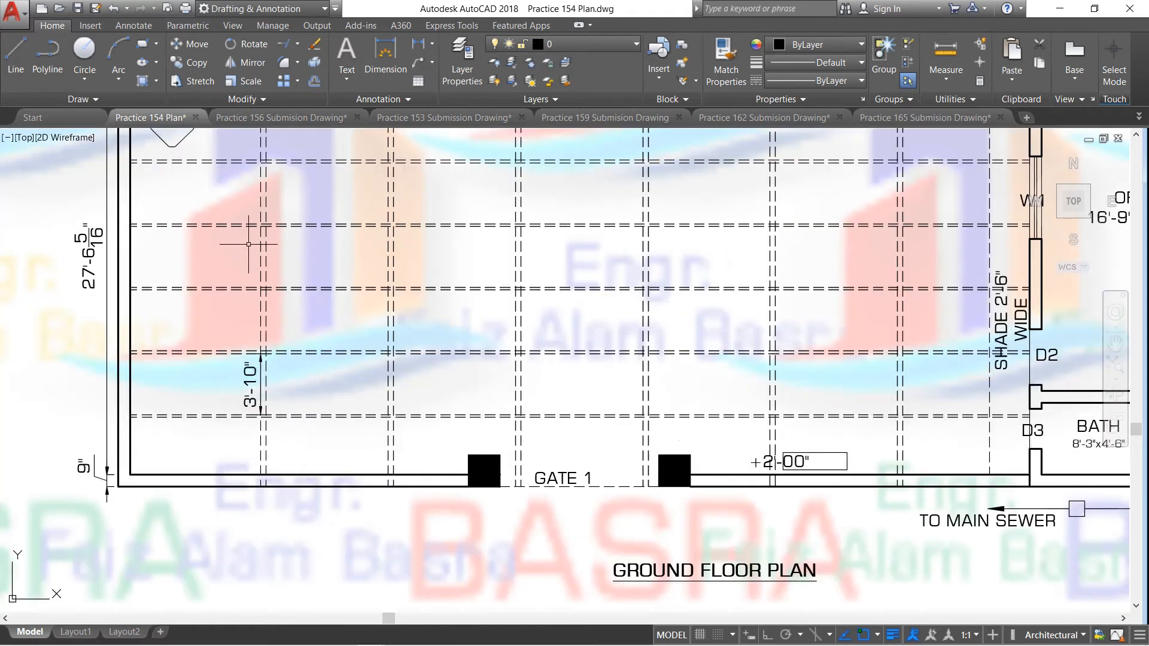
{"action": "scroll", "coordinate": [255, 348], "scroll_direction": "down", "scroll_amount": 2}
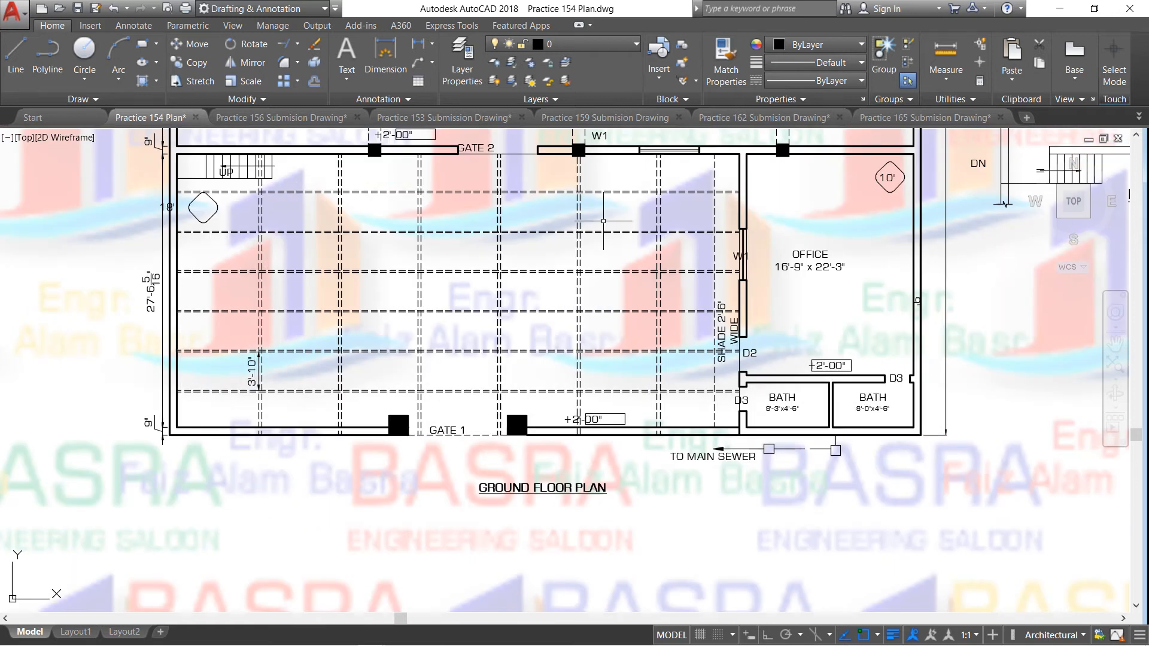
{"action": "scroll", "coordinate": [276, 383], "scroll_direction": "up", "scroll_amount": 2}
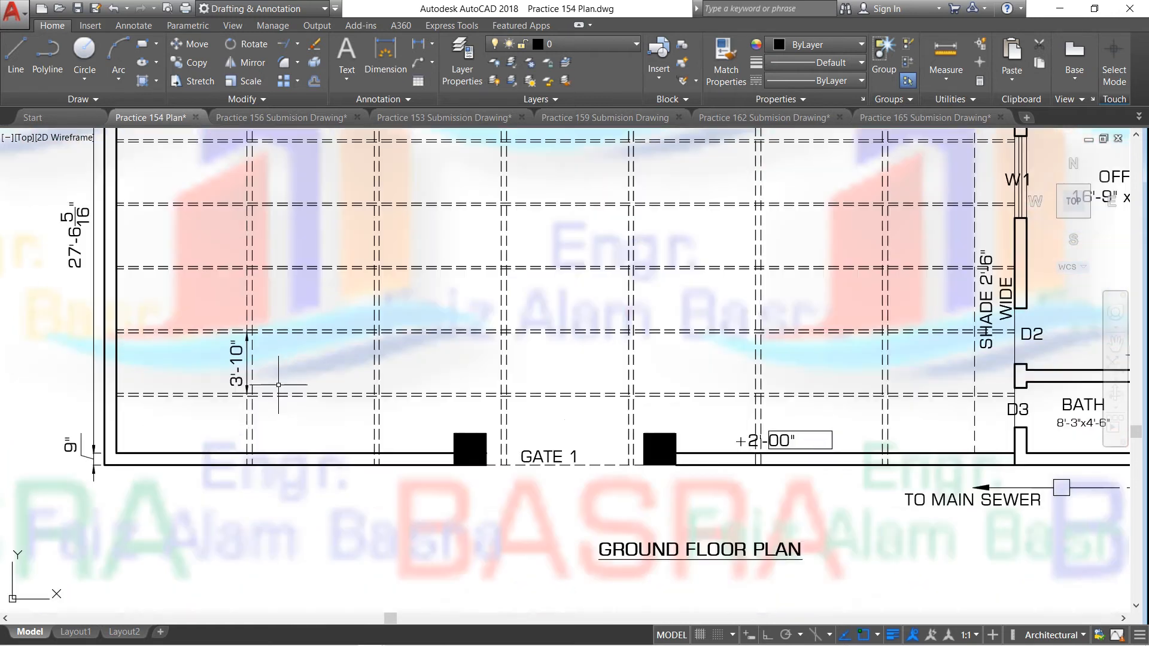
{"action": "left_click", "coordinate": [419, 45]}
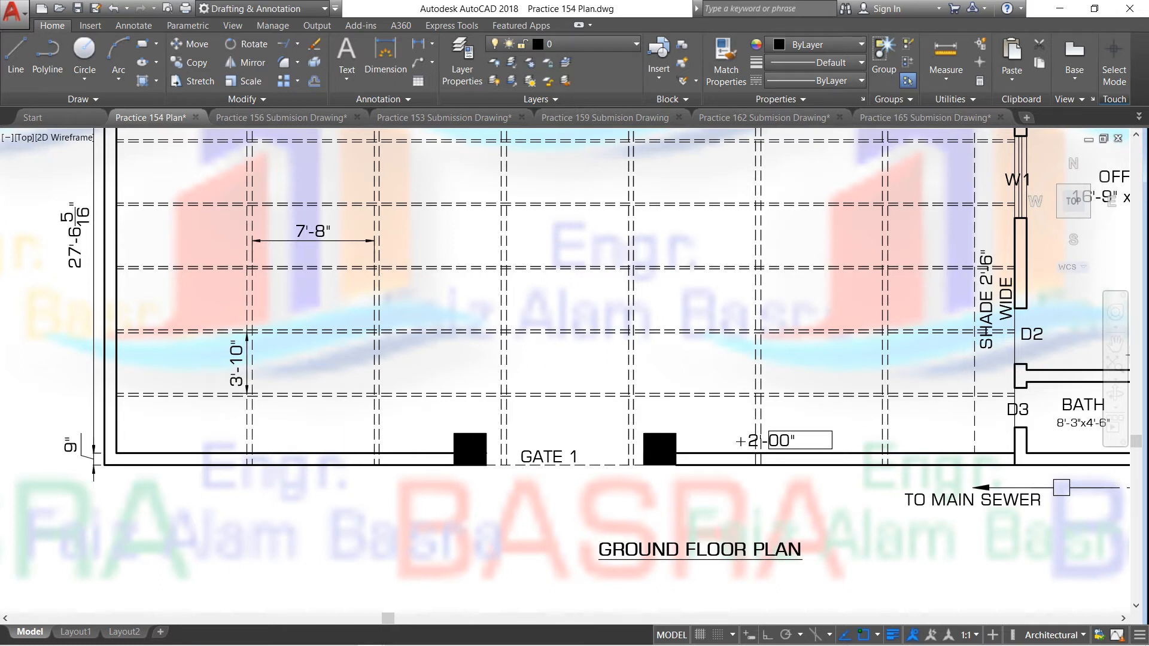
Examine the dimensioned member grid, the gates and the stair in the front area of the ground floor plan
{"action": "scroll", "coordinate": [411, 275], "scroll_direction": "down", "scroll_amount": 2}
{"action": "scroll", "coordinate": [301, 365], "scroll_direction": "down", "scroll_amount": 2}
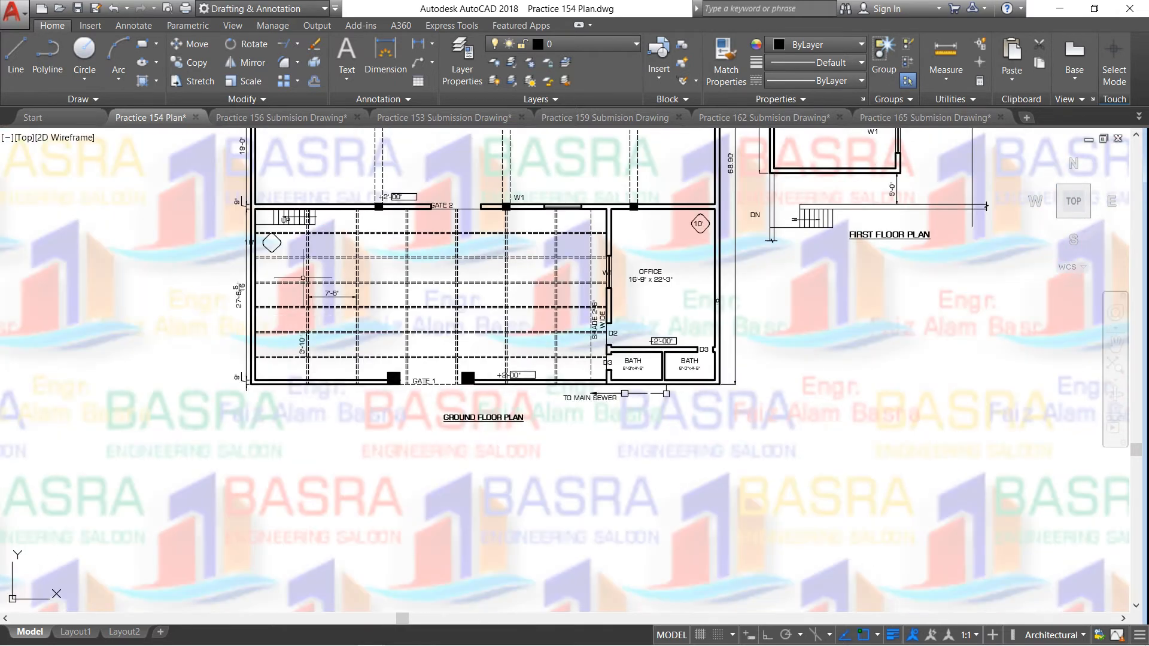
{"action": "scroll", "coordinate": [322, 402], "scroll_direction": "up", "scroll_amount": 2}
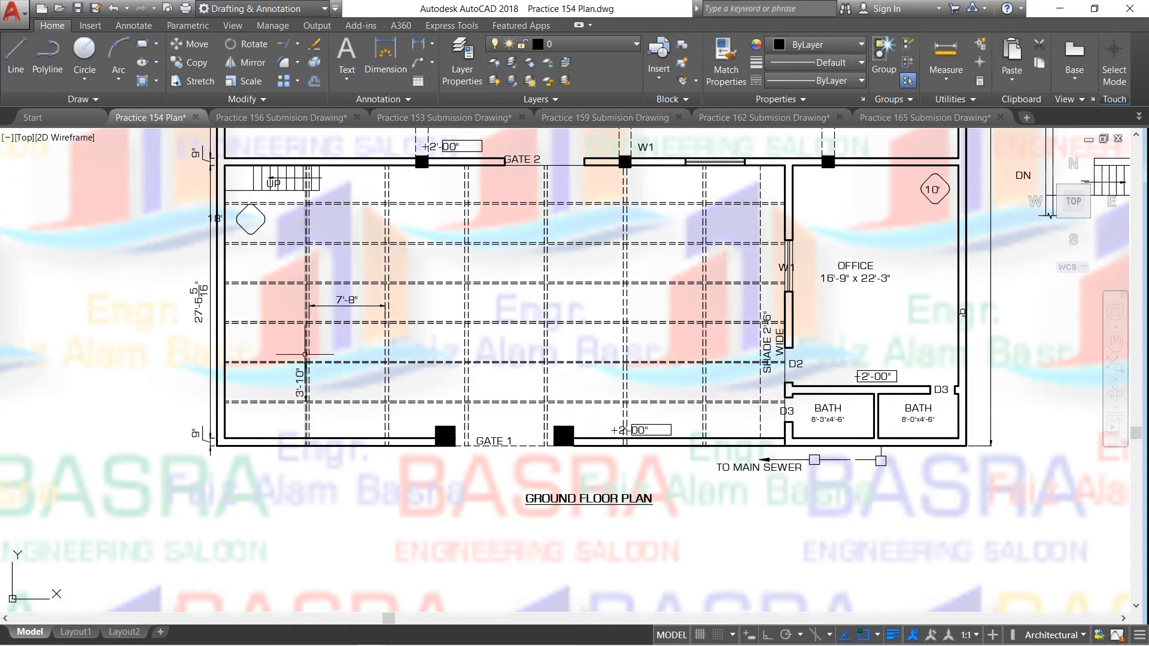
{"action": "scroll", "coordinate": [307, 352], "scroll_direction": "up", "scroll_amount": 2}
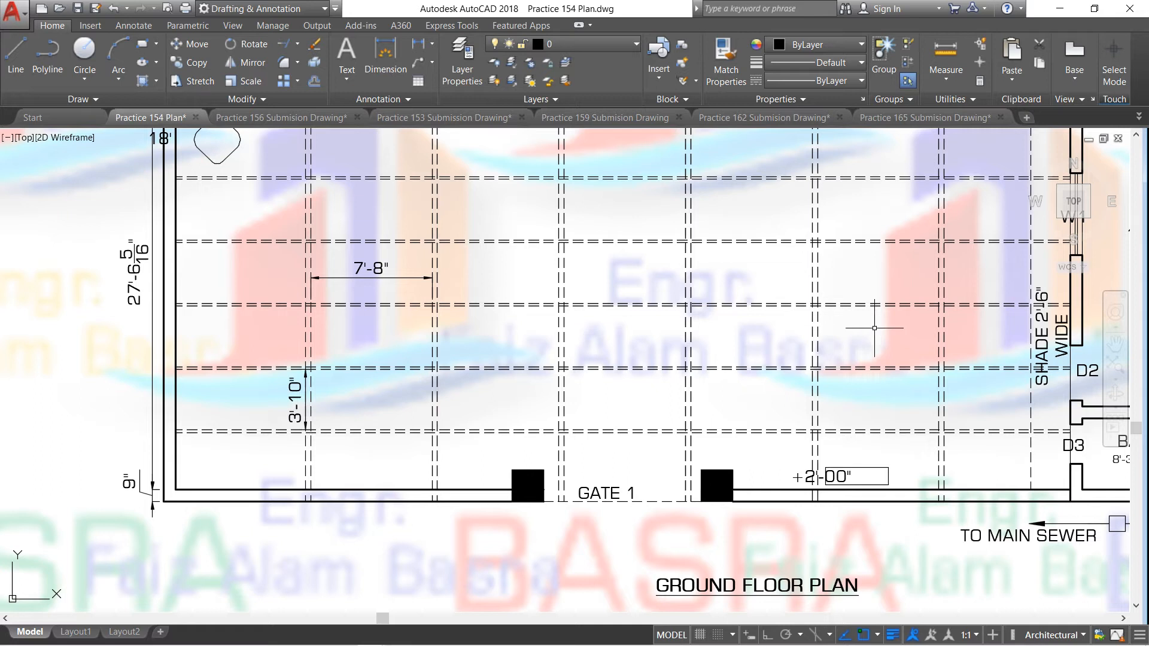
{"action": "scroll", "coordinate": [942, 338], "scroll_direction": "down", "scroll_amount": 2}
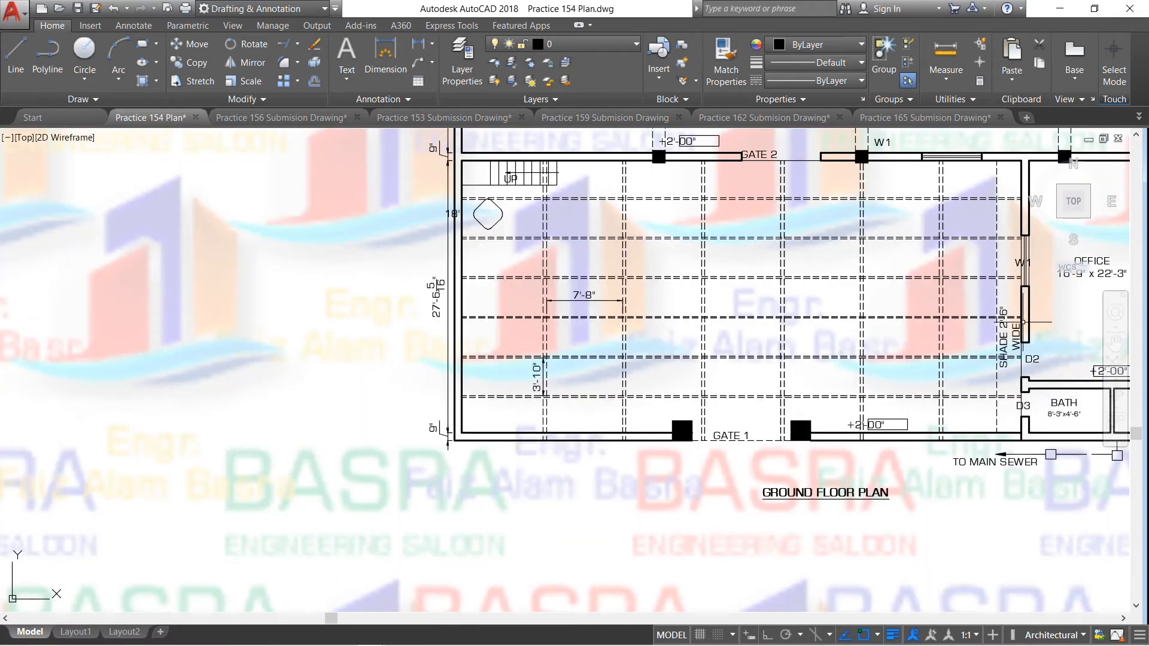
{"action": "scroll", "coordinate": [760, 330], "scroll_direction": "down", "scroll_amount": 3}
{"action": "scroll", "coordinate": [802, 326], "scroll_direction": "up", "scroll_amount": 3}
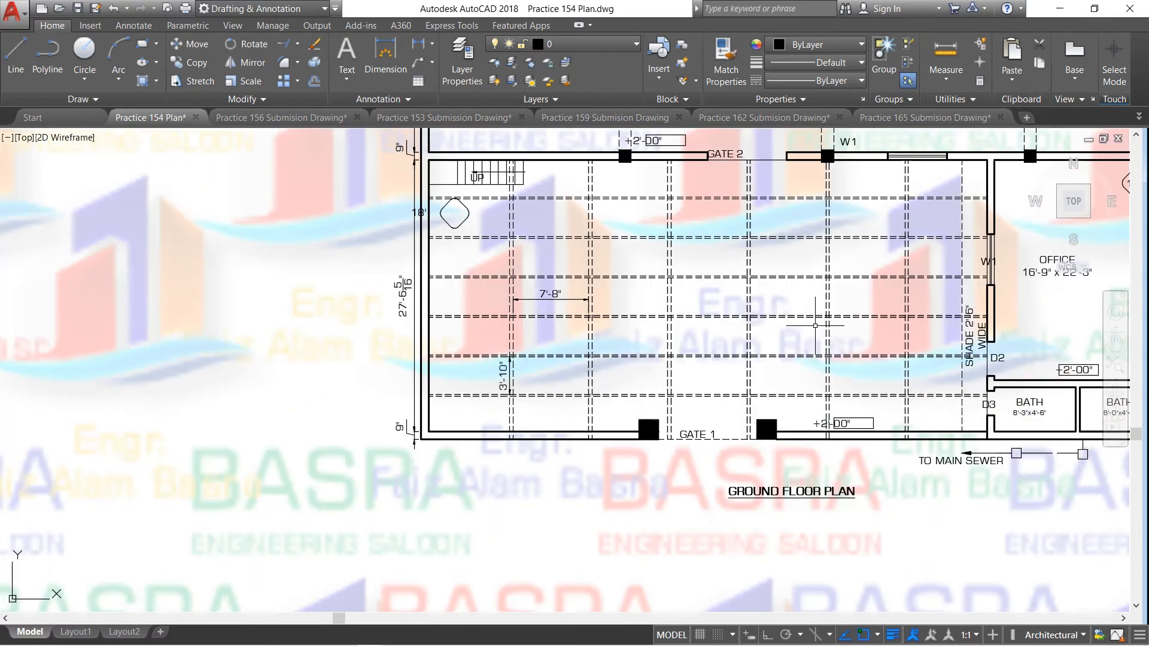
{"action": "scroll", "coordinate": [772, 327], "scroll_direction": "up", "scroll_amount": 2}
{"action": "scroll", "coordinate": [628, 326], "scroll_direction": "down", "scroll_amount": 2}
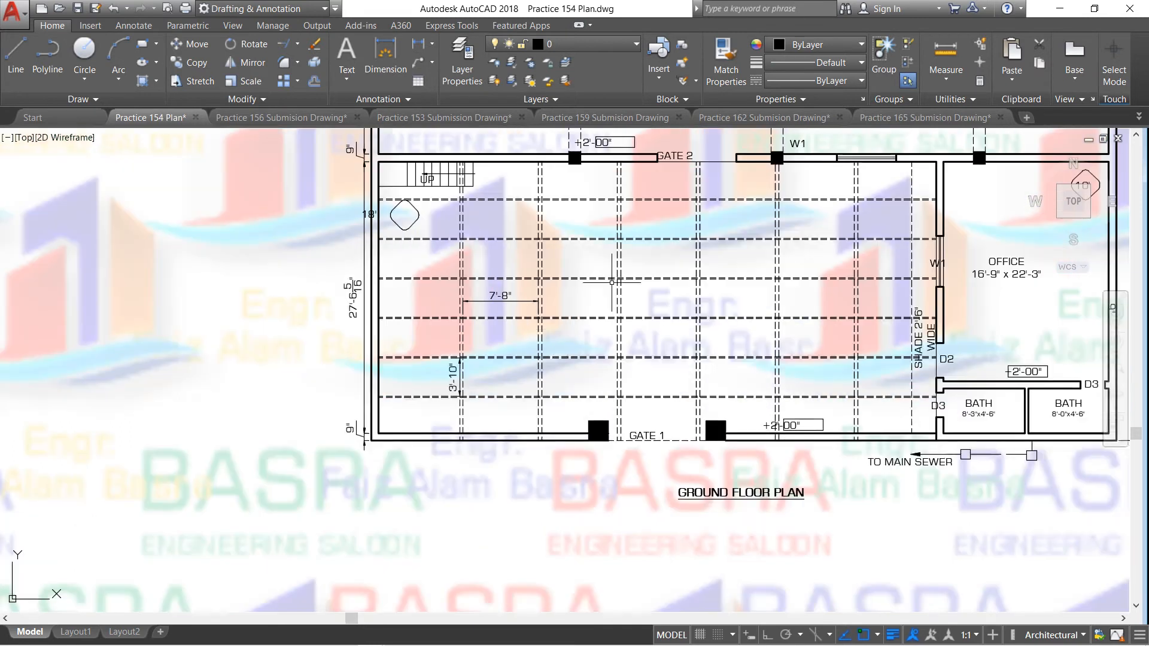
{"action": "scroll", "coordinate": [619, 165], "scroll_direction": "up", "scroll_amount": 2}
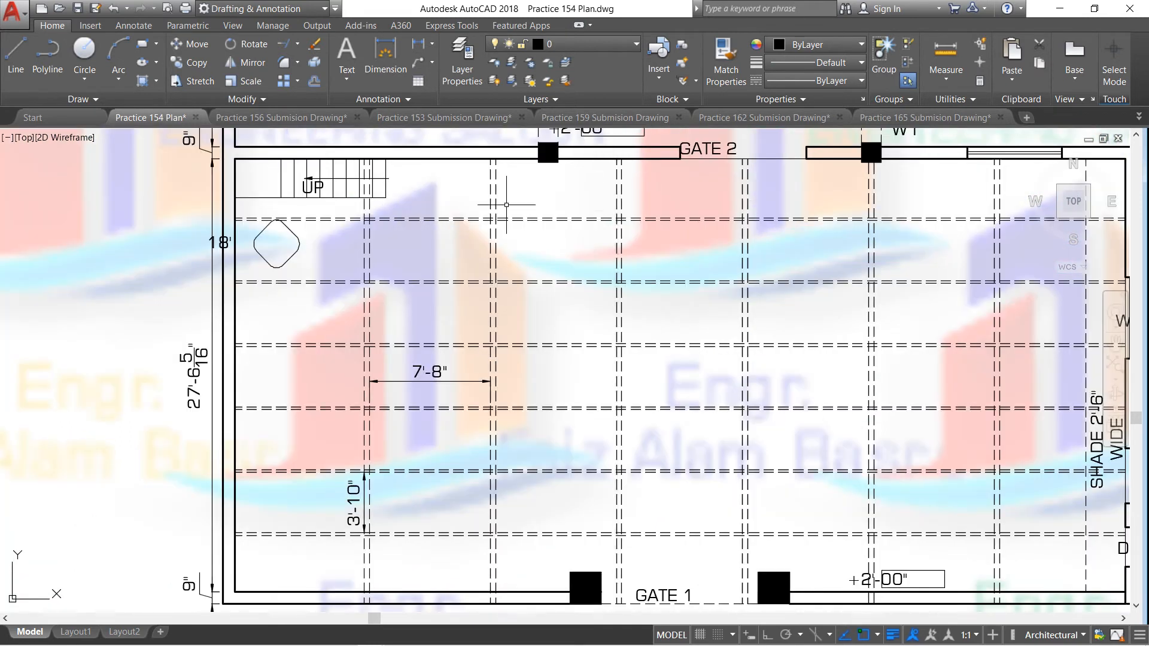
{"action": "scroll", "coordinate": [399, 183], "scroll_direction": "up", "scroll_amount": 2}
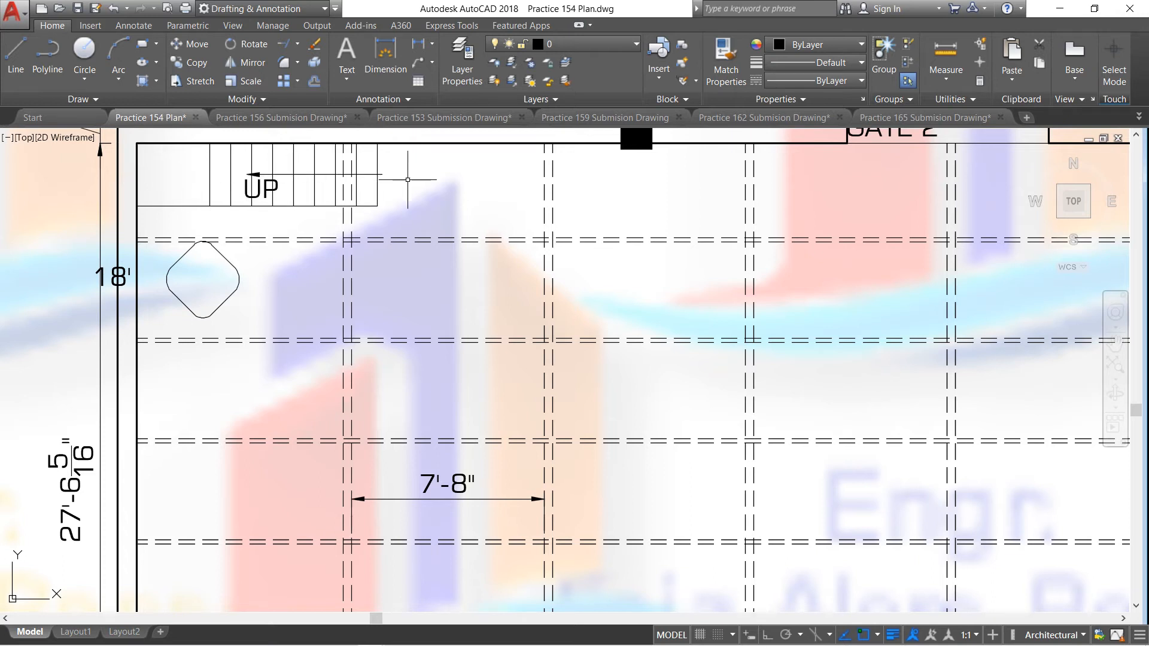
Move the 18' height label into the empty diamond symbol below the stair in the front area
{"action": "scroll", "coordinate": [209, 261], "scroll_direction": "down", "scroll_amount": 2}
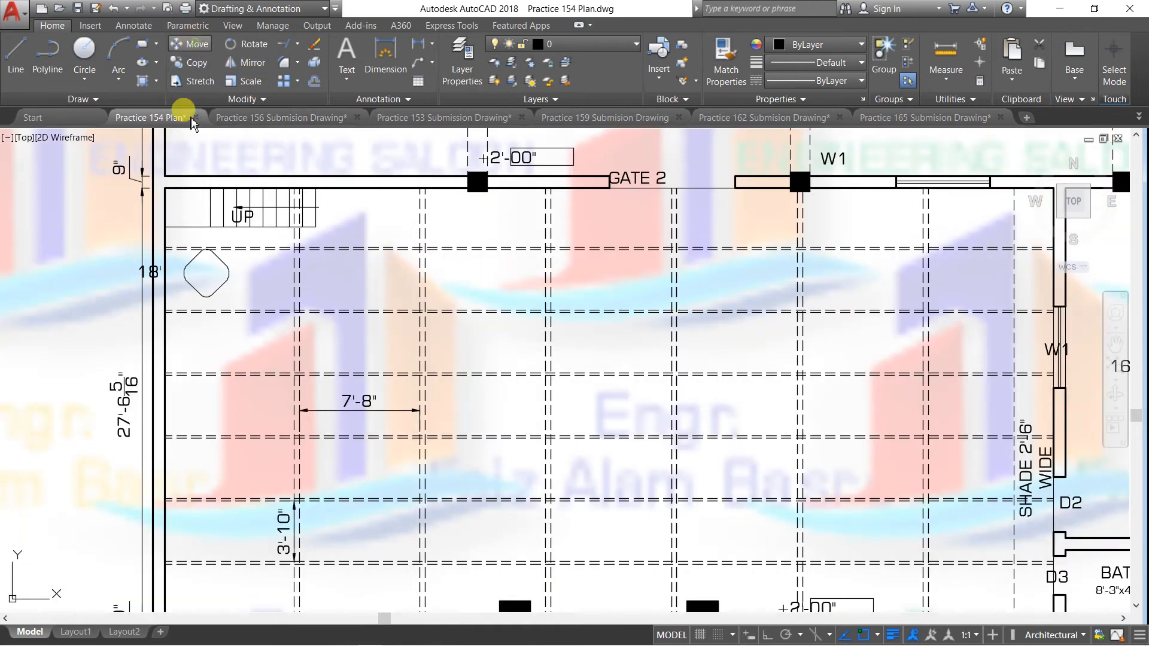
{"action": "scroll", "coordinate": [150, 275], "scroll_direction": "up", "scroll_amount": 4}
{"action": "left_click", "coordinate": [143, 266]}
{"action": "key", "text": "Return"}
{"action": "left_click", "coordinate": [62, 287]}
{"action": "left_click", "coordinate": [206, 276]}
{"action": "scroll", "coordinate": [174, 277], "scroll_direction": "down", "scroll_amount": 5}
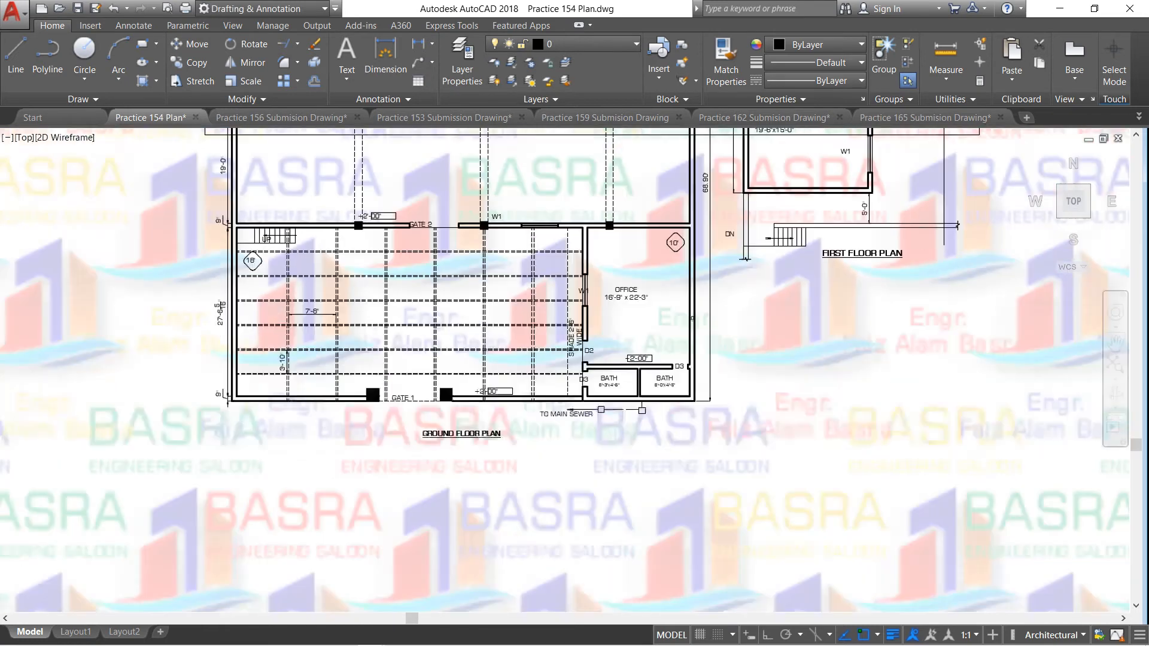
{"action": "scroll", "coordinate": [246, 255], "scroll_direction": "down", "scroll_amount": 2}
{"action": "scroll", "coordinate": [264, 279], "scroll_direction": "up", "scroll_amount": 2}
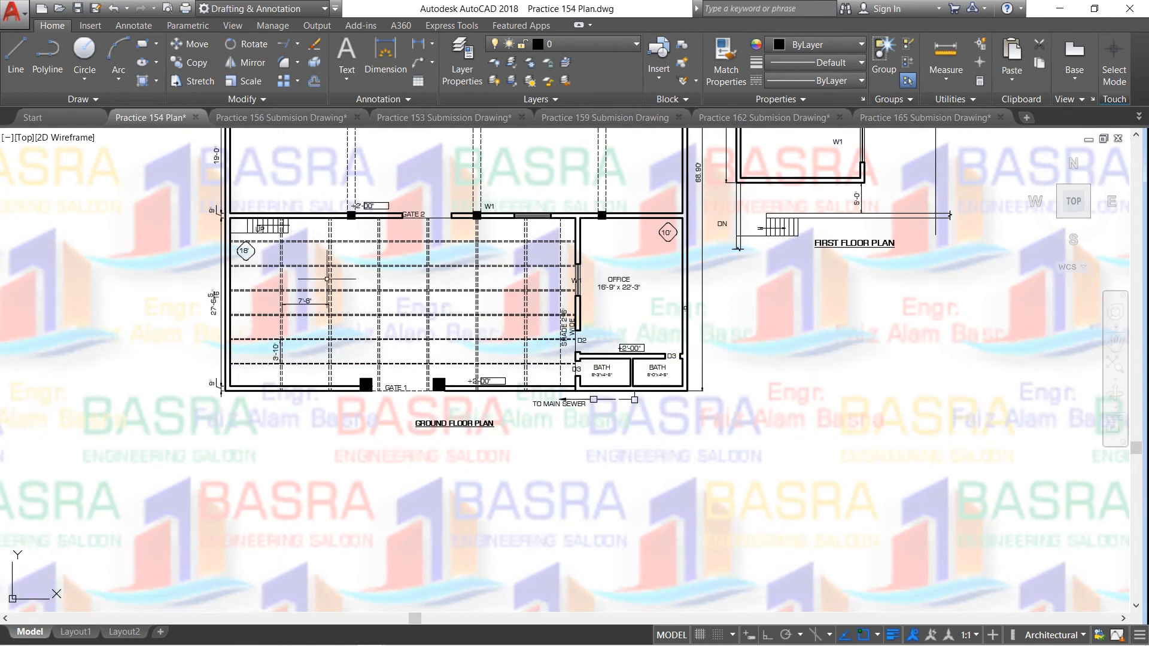
{"action": "scroll", "coordinate": [257, 269], "scroll_direction": "up", "scroll_amount": 2}
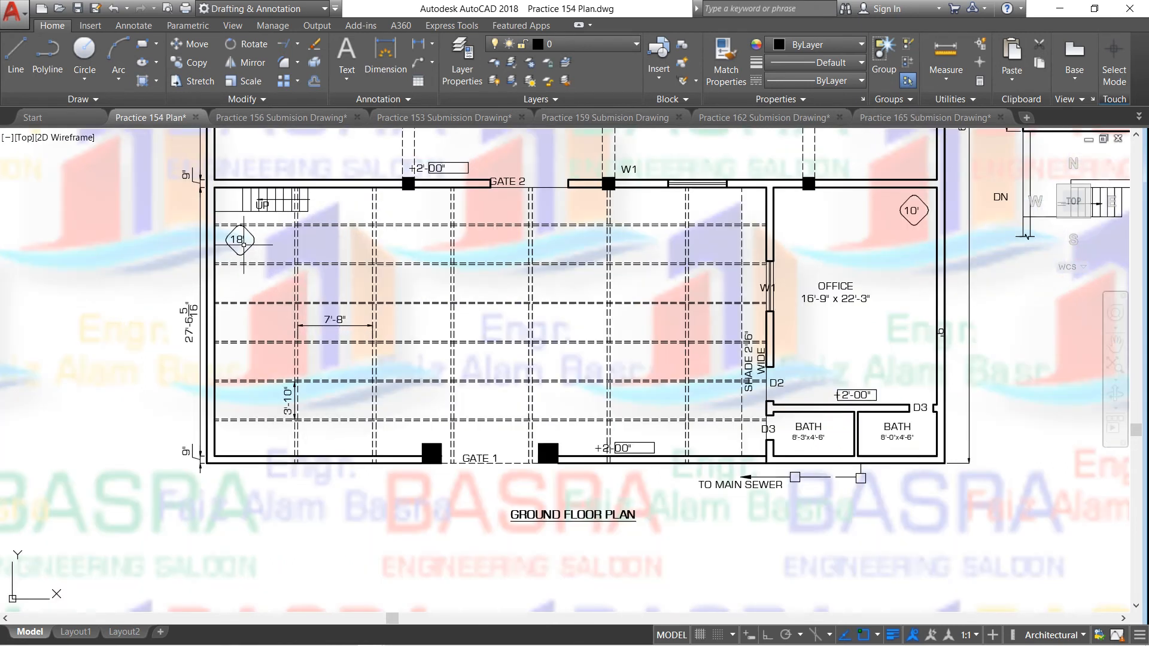
{"action": "scroll", "coordinate": [244, 244], "scroll_direction": "up", "scroll_amount": 2}
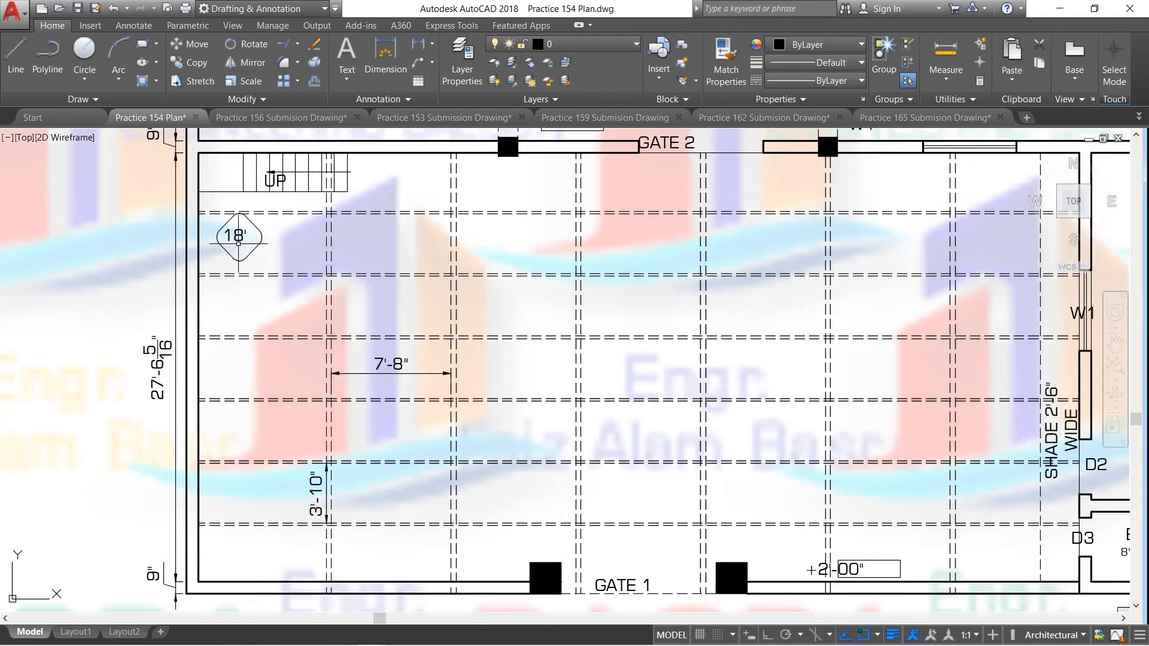
{"action": "scroll", "coordinate": [239, 243], "scroll_direction": "down", "scroll_amount": 2}
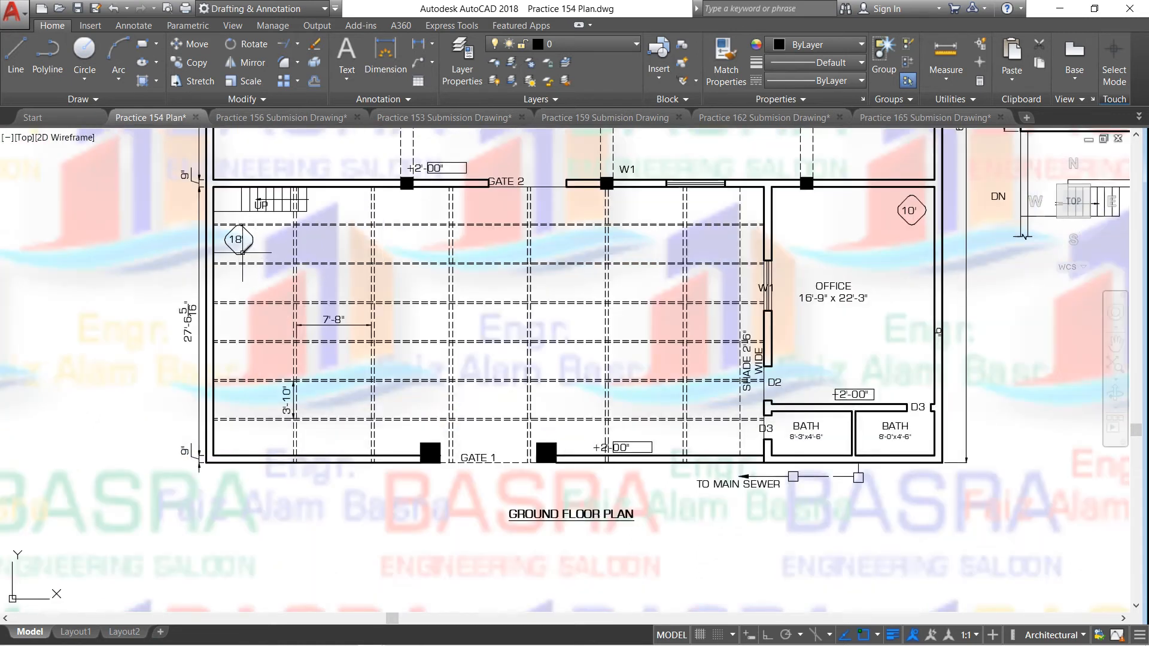
Move the +2'-00" level text beside Gate 2 to the right so it sits inside its rectangular frame
{"action": "scroll", "coordinate": [251, 255], "scroll_direction": "down", "scroll_amount": 2}
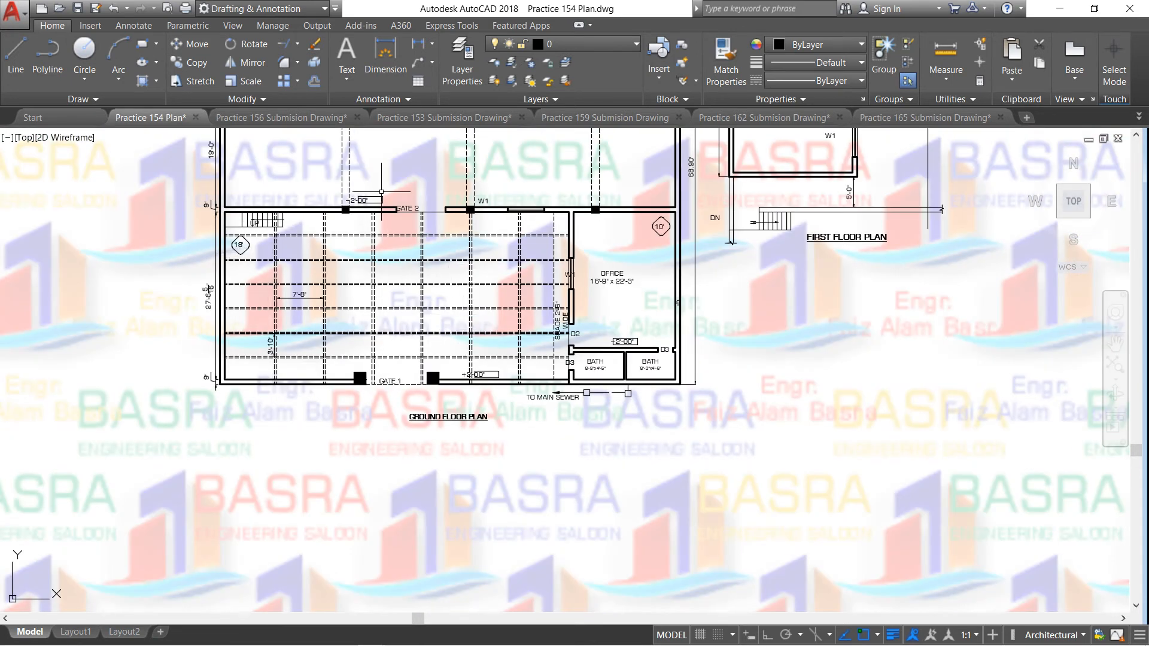
{"action": "scroll", "coordinate": [382, 192], "scroll_direction": "up", "scroll_amount": 5}
{"action": "scroll", "coordinate": [305, 256], "scroll_direction": "up", "scroll_amount": 2}
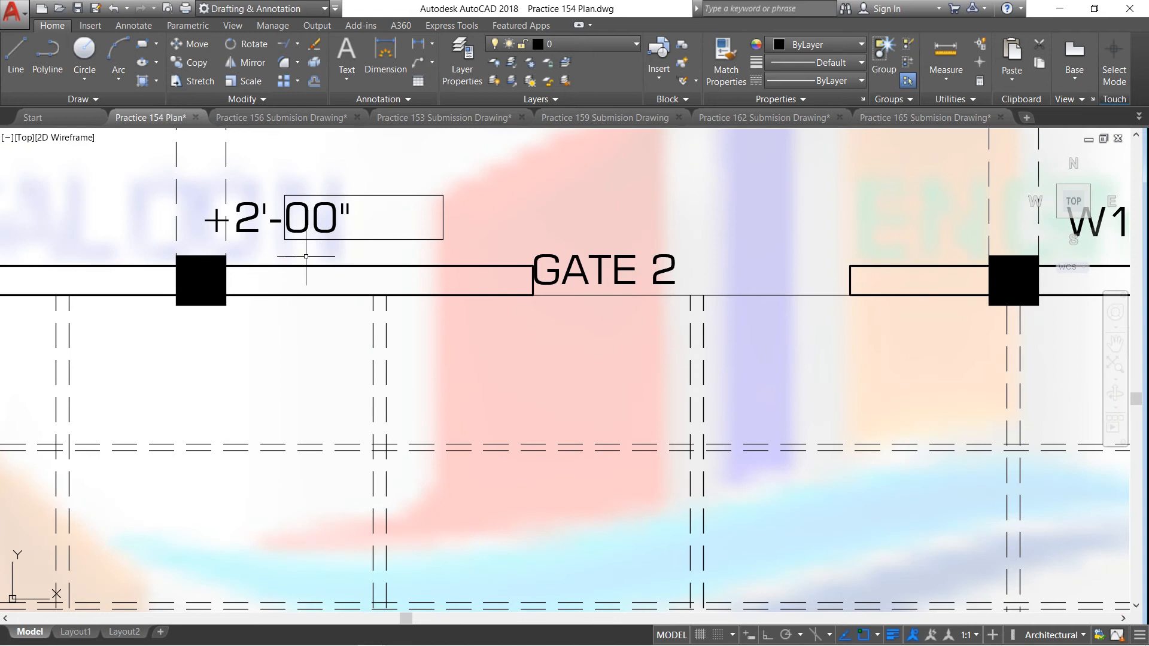
{"action": "left_click", "coordinate": [199, 43]}
{"action": "left_click", "coordinate": [256, 214]}
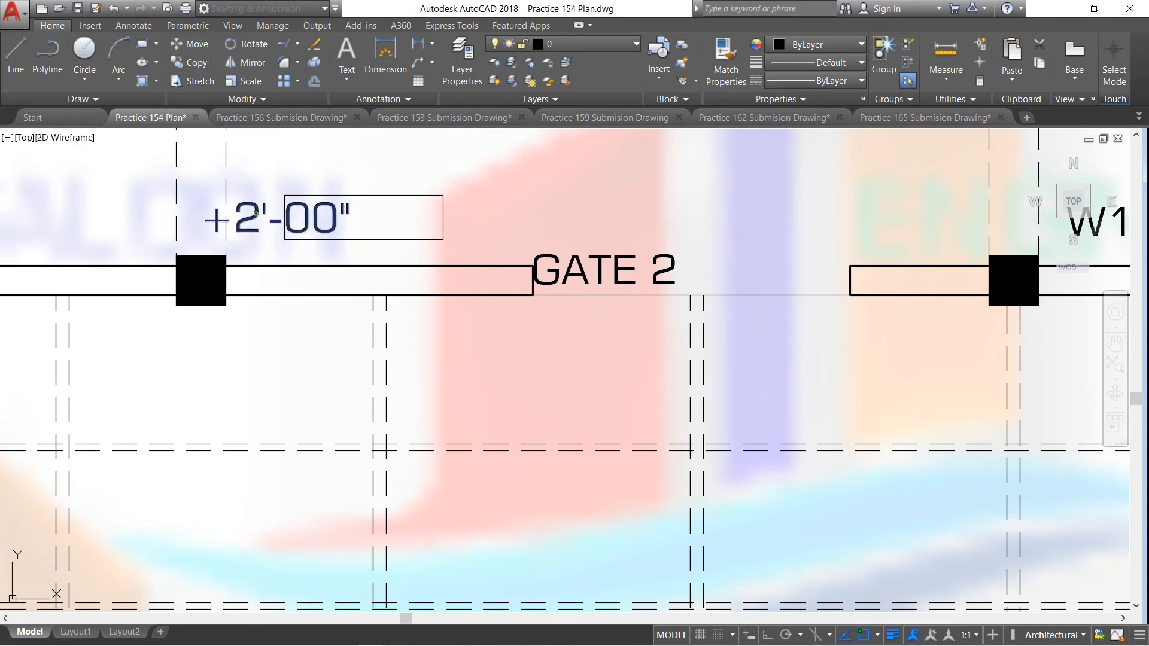
{"action": "right_click", "coordinate": [253, 161]}
{"action": "left_click", "coordinate": [254, 161]}
{"action": "left_click", "coordinate": [343, 161]}
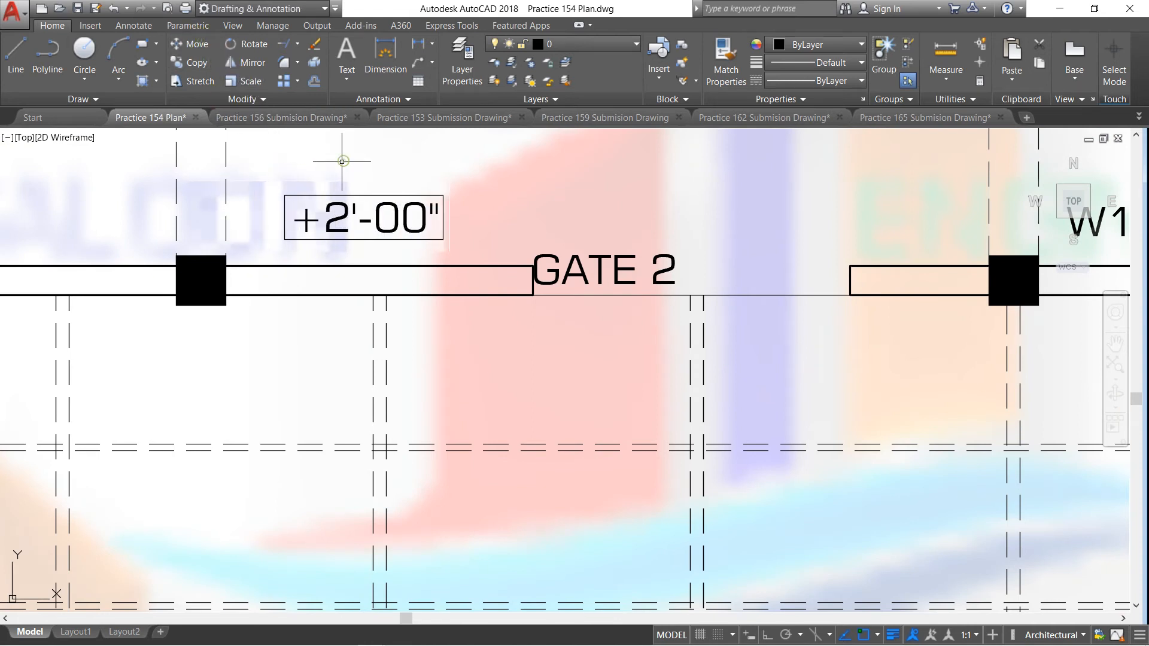
Move the +2'-00" level text beside Gate 1 to the right so it sits inside its rectangular frame
{"action": "scroll", "coordinate": [302, 240], "scroll_direction": "down", "scroll_amount": 4}
{"action": "scroll", "coordinate": [302, 240], "scroll_direction": "down", "scroll_amount": 4}
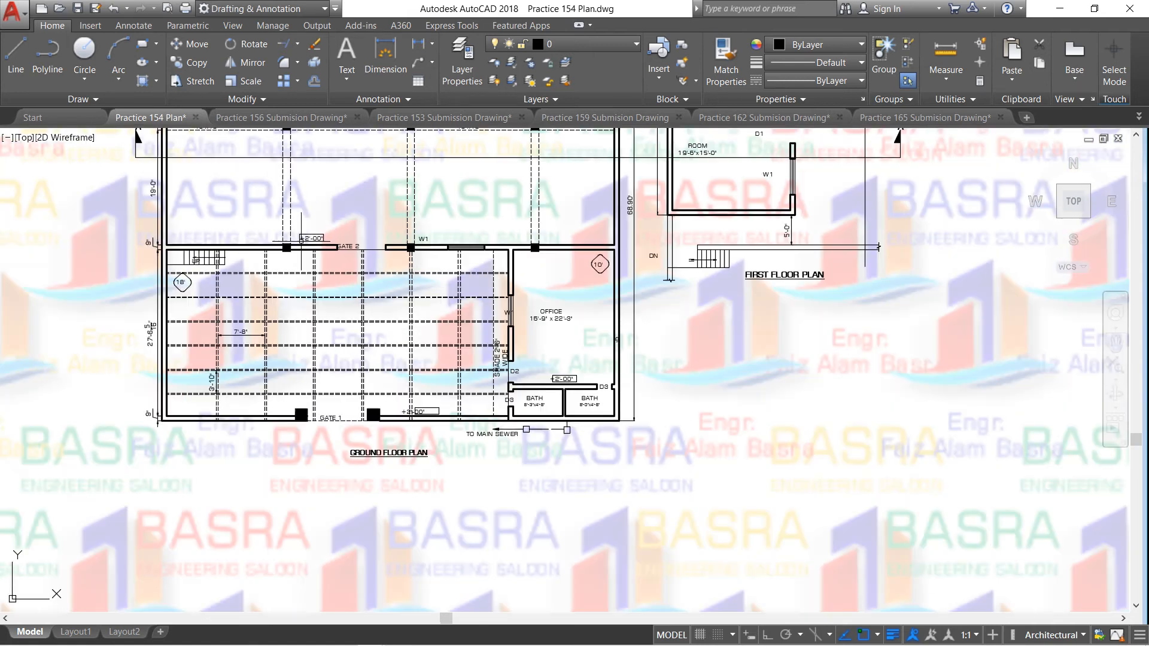
{"action": "scroll", "coordinate": [527, 387], "scroll_direction": "up", "scroll_amount": 6}
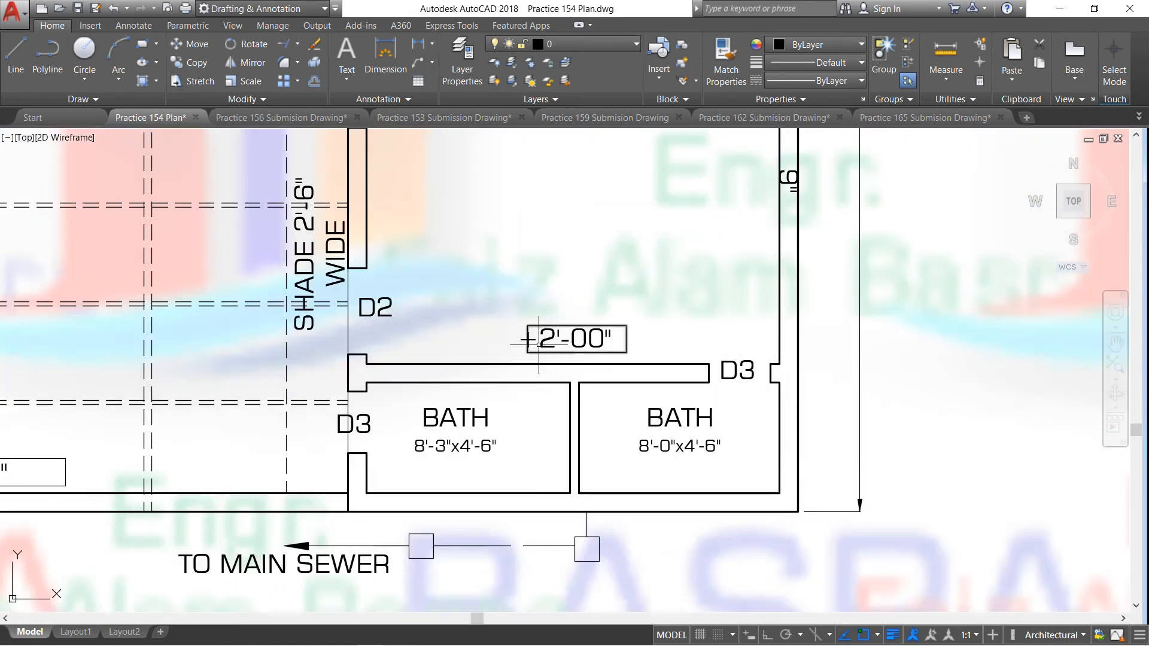
{"action": "scroll", "coordinate": [541, 342], "scroll_direction": "down", "scroll_amount": 4}
{"action": "scroll", "coordinate": [341, 368], "scroll_direction": "up", "scroll_amount": 6}
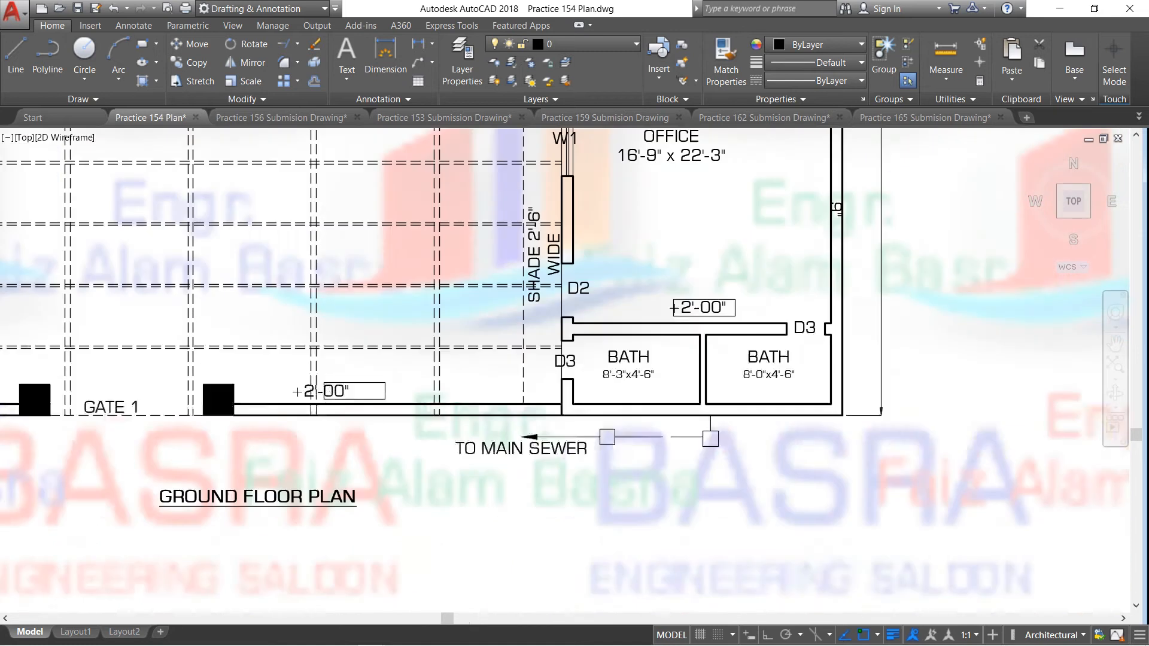
{"action": "left_click", "coordinate": [195, 44]}
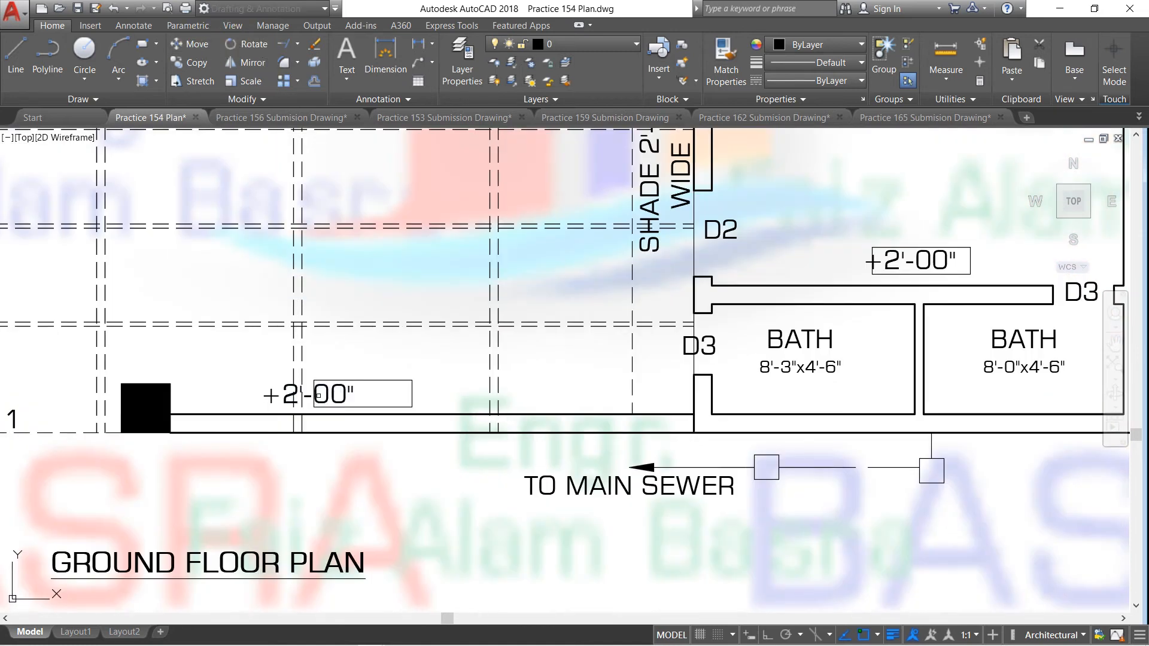
{"action": "left_click", "coordinate": [320, 392]}
{"action": "key", "text": "Return"}
{"action": "left_click", "coordinate": [382, 348]}
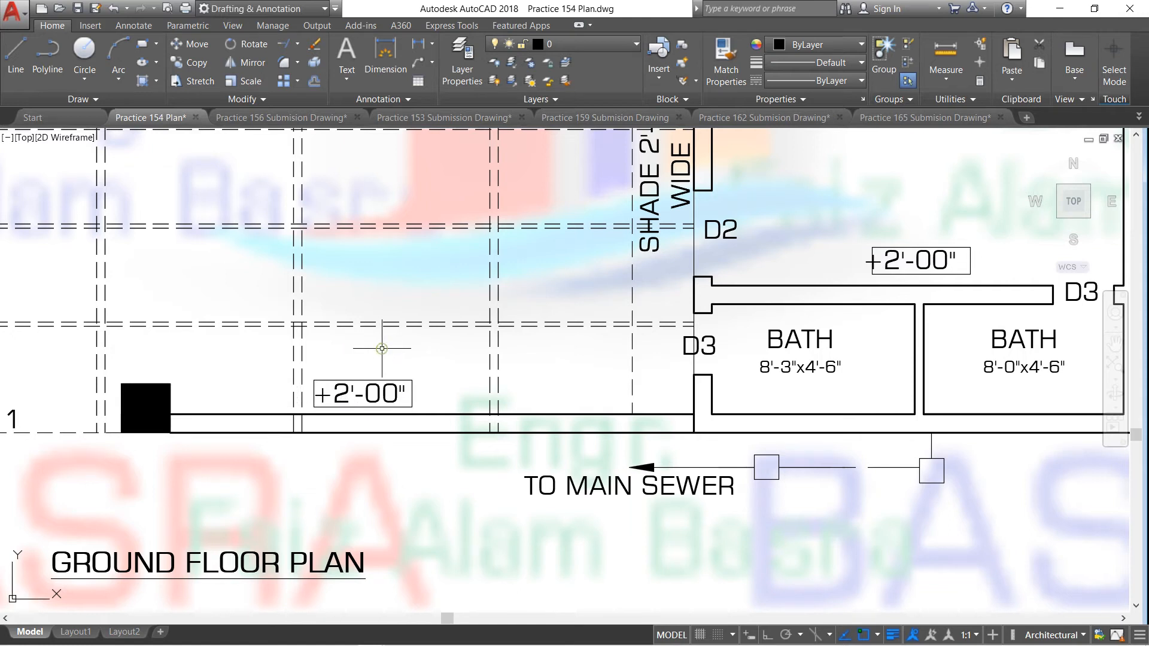
Examine the two baths, the line to the main sewer, and the thickness label on the office's outer wall
{"action": "scroll", "coordinate": [293, 330], "scroll_direction": "down", "scroll_amount": 4}
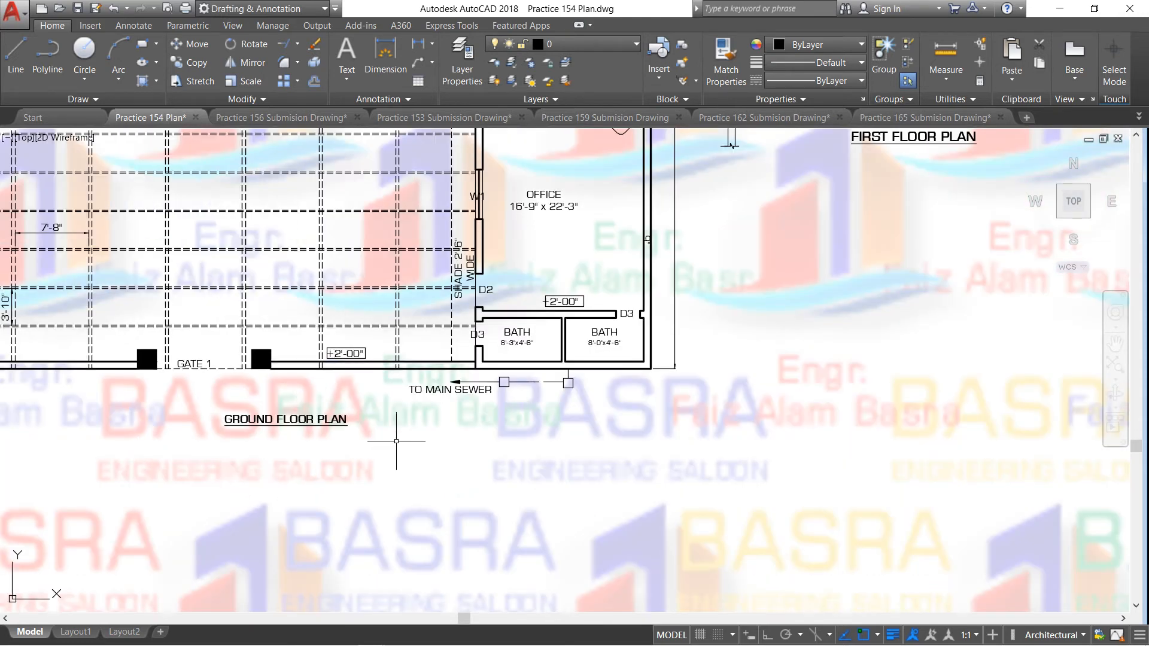
{"action": "scroll", "coordinate": [274, 414], "scroll_direction": "down", "scroll_amount": 2}
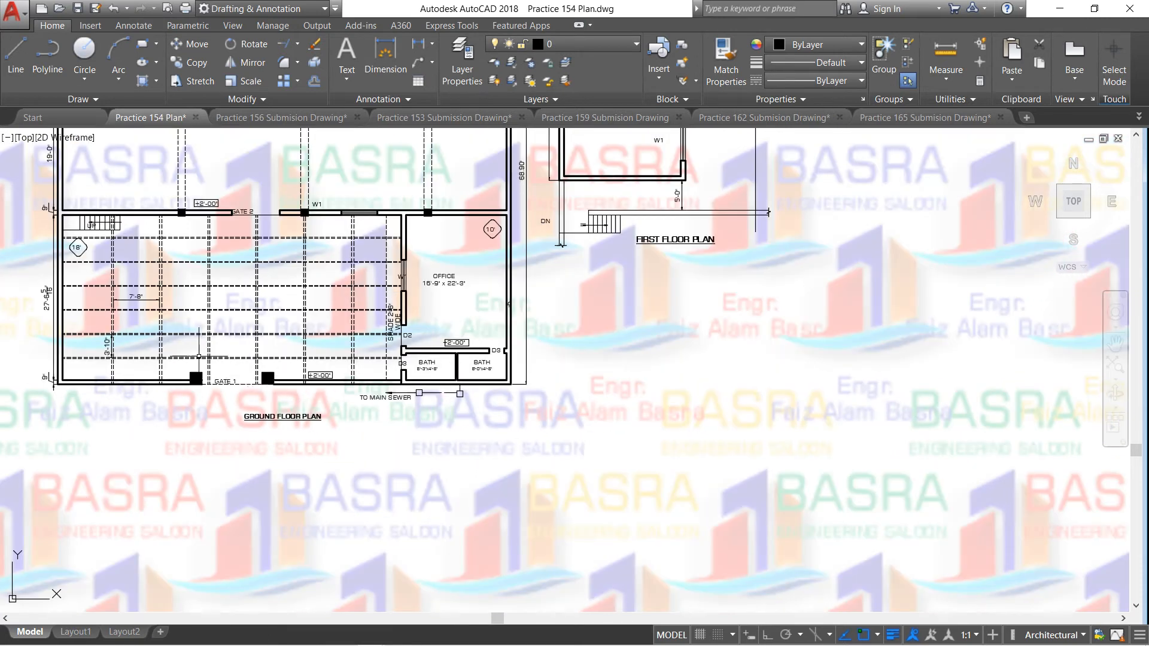
{"action": "scroll", "coordinate": [238, 423], "scroll_direction": "down", "scroll_amount": 2}
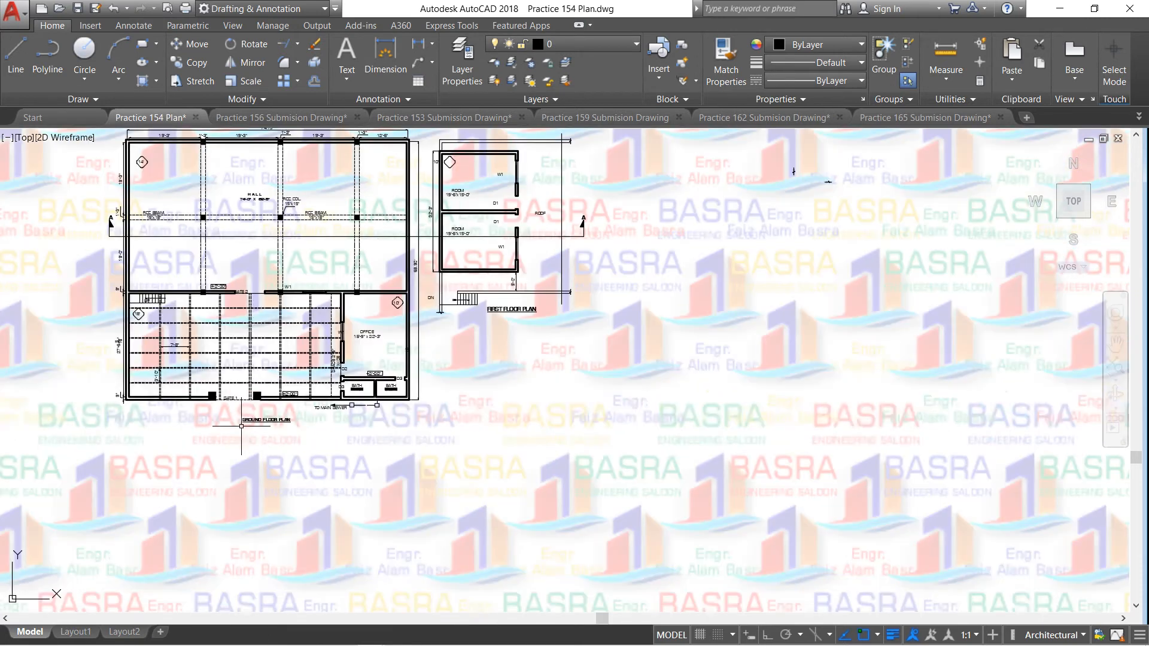
{"action": "scroll", "coordinate": [168, 370], "scroll_direction": "up", "scroll_amount": 2}
{"action": "scroll", "coordinate": [453, 389], "scroll_direction": "up", "scroll_amount": 4}
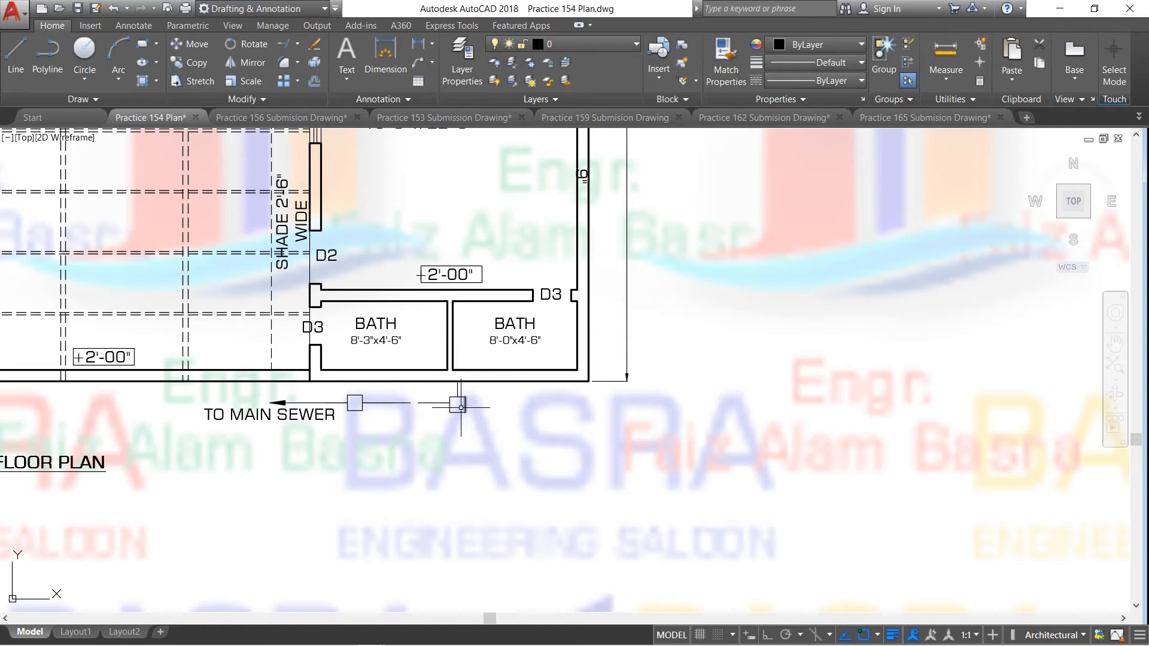
{"action": "scroll", "coordinate": [430, 396], "scroll_direction": "down", "scroll_amount": 4}
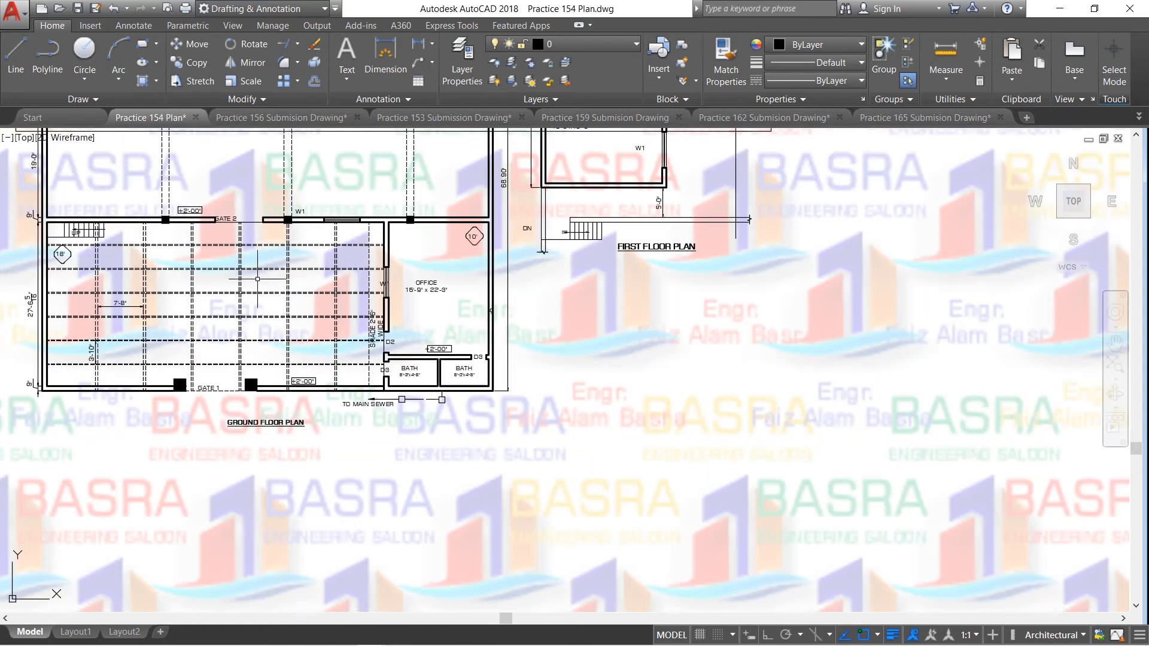
{"action": "scroll", "coordinate": [423, 395], "scroll_direction": "up", "scroll_amount": 4}
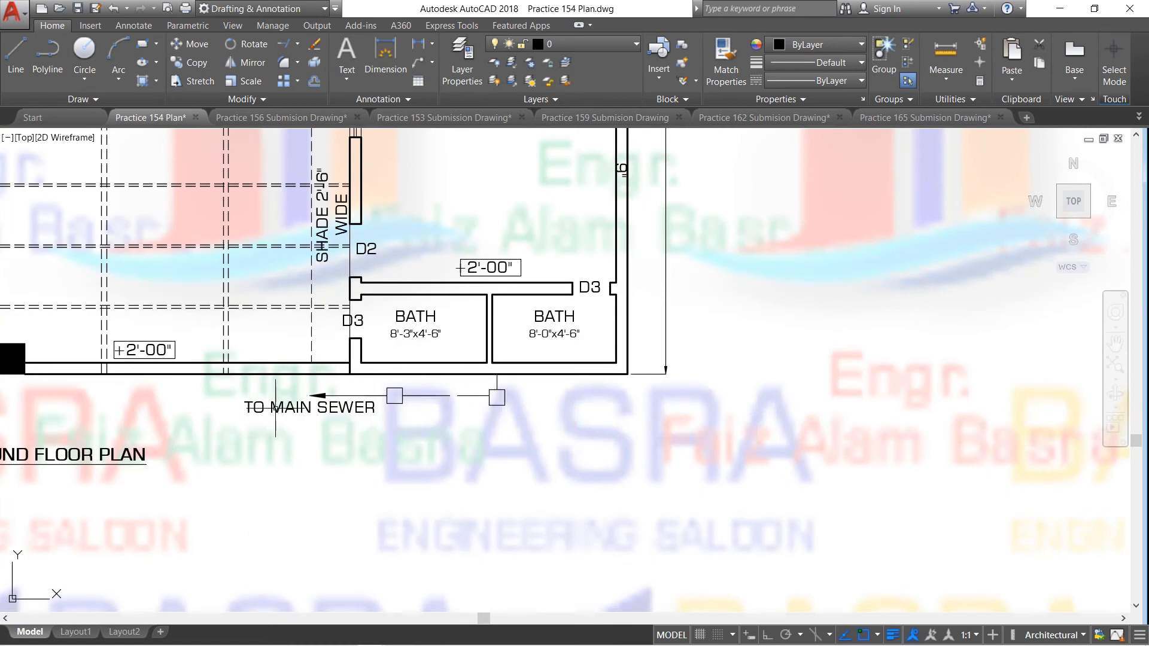
{"action": "scroll", "coordinate": [276, 407], "scroll_direction": "down", "scroll_amount": 3}
{"action": "scroll", "coordinate": [359, 402], "scroll_direction": "up", "scroll_amount": 2}
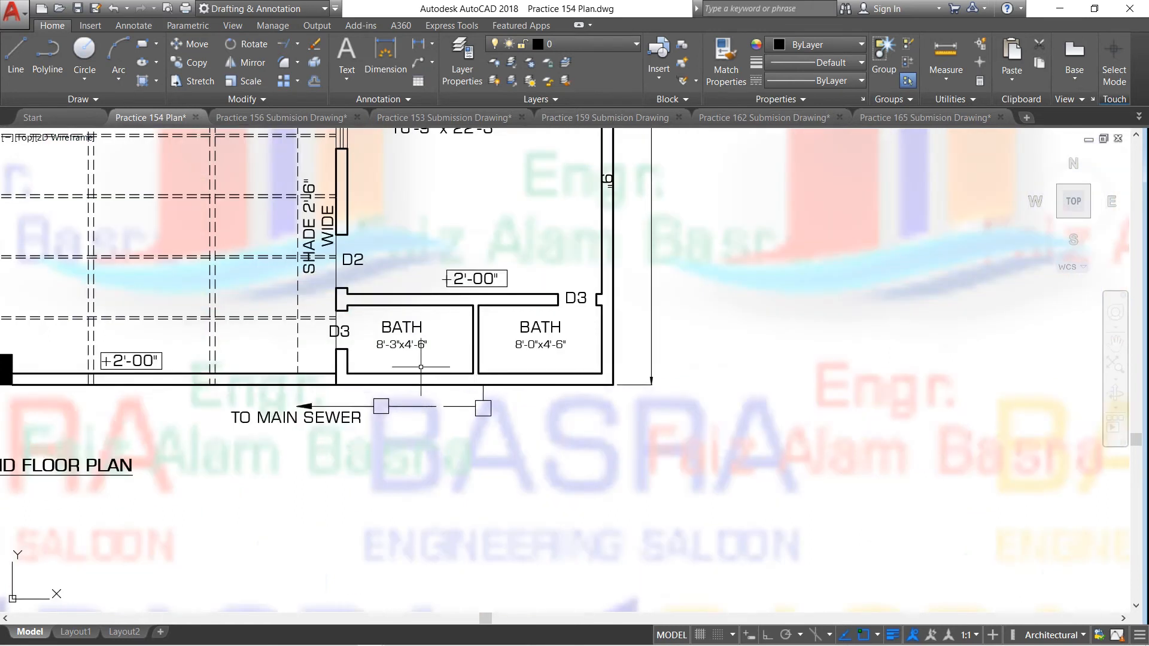
{"action": "scroll", "coordinate": [599, 269], "scroll_direction": "up", "scroll_amount": 2}
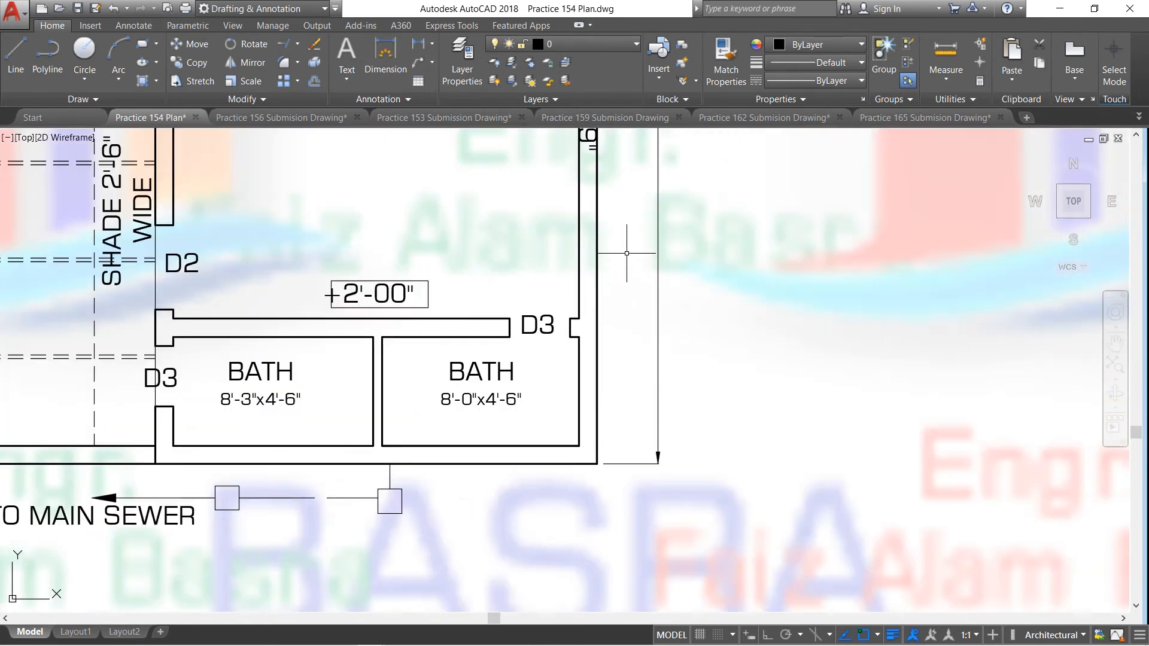
{"action": "scroll", "coordinate": [623, 249], "scroll_direction": "down", "scroll_amount": 4}
{"action": "scroll", "coordinate": [585, 246], "scroll_direction": "up", "scroll_amount": 5}
{"action": "scroll", "coordinate": [544, 270], "scroll_direction": "up", "scroll_amount": 3}
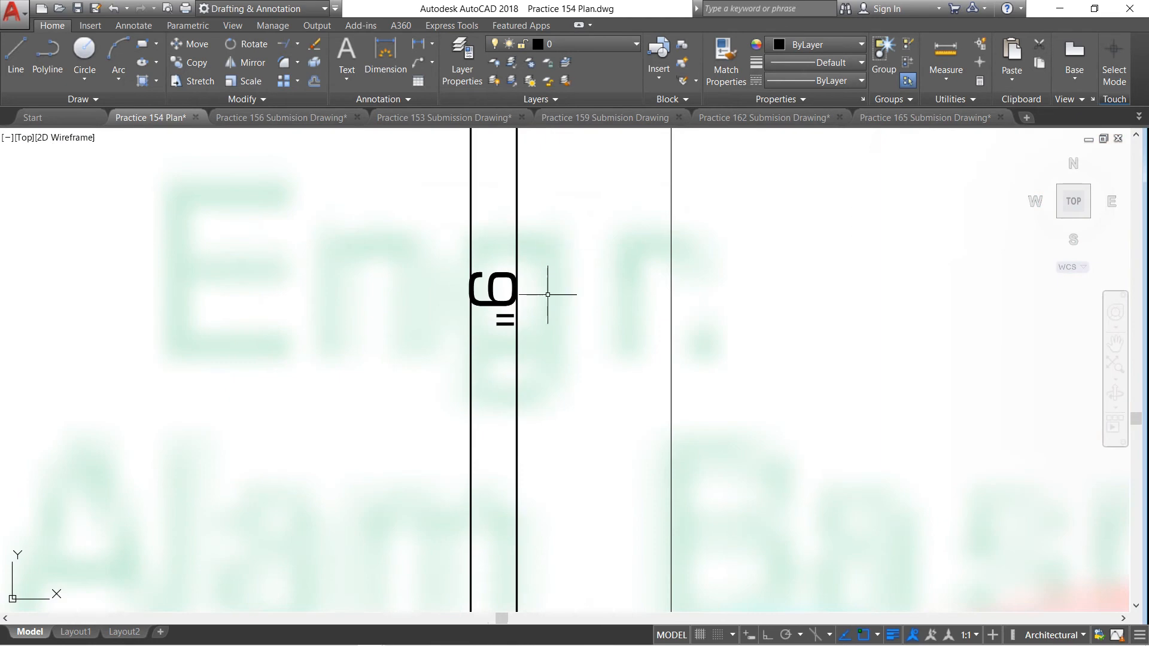
{"action": "scroll", "coordinate": [489, 308], "scroll_direction": "down", "scroll_amount": 5}
{"action": "scroll", "coordinate": [489, 308], "scroll_direction": "down", "scroll_amount": 6}
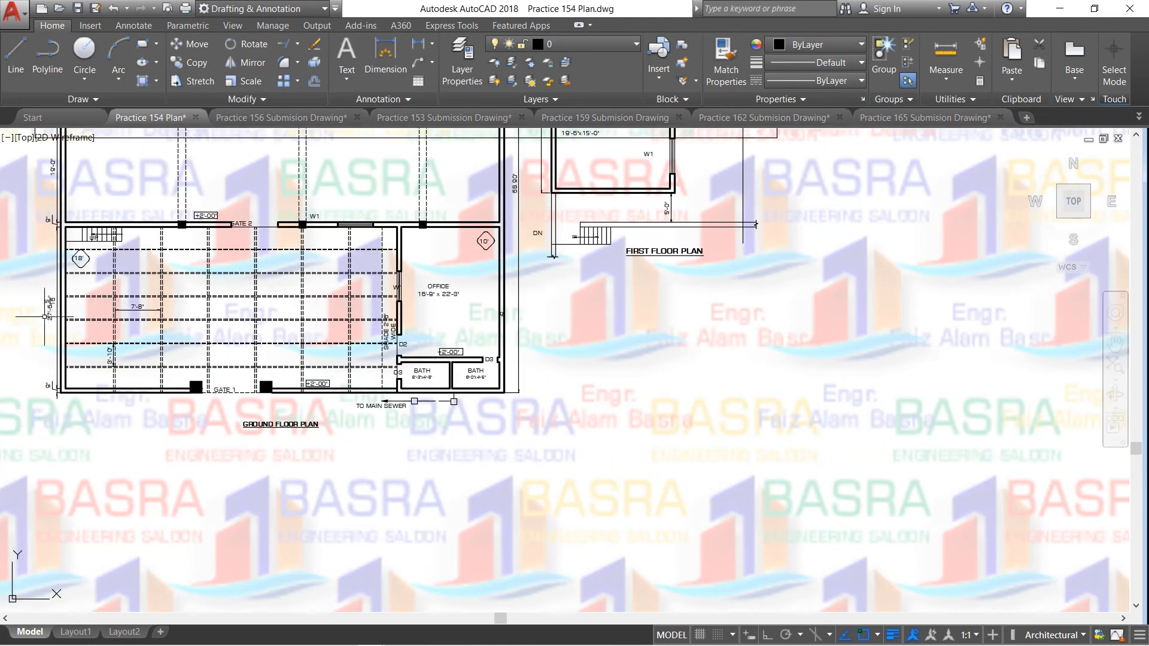
Examine the solid columns along the Gate 2 wall and on both sides of Gate 1
{"action": "scroll", "coordinate": [335, 233], "scroll_direction": "up", "scroll_amount": 4}
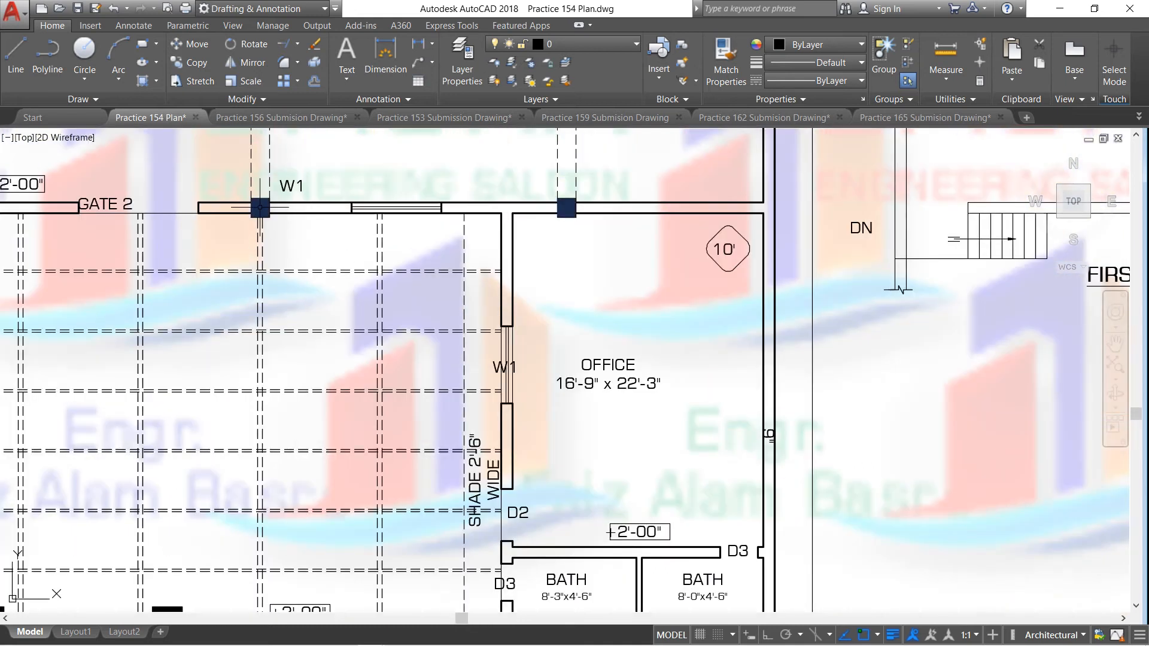
{"action": "scroll", "coordinate": [260, 207], "scroll_direction": "down", "scroll_amount": 5}
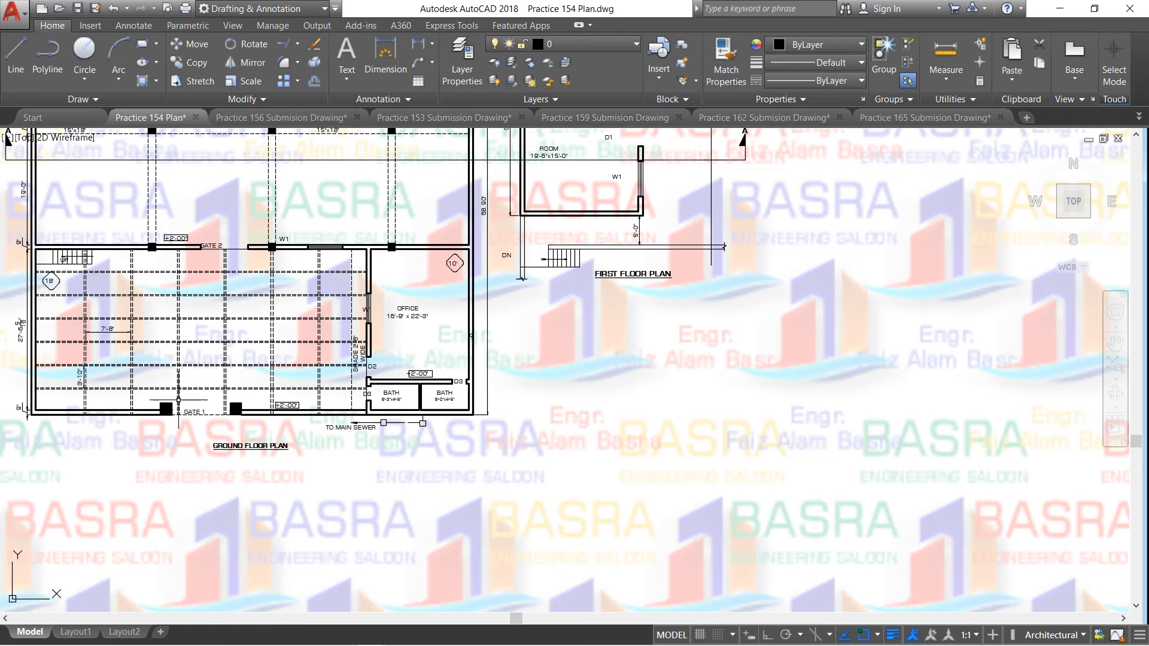
{"action": "scroll", "coordinate": [179, 407], "scroll_direction": "up", "scroll_amount": 5}
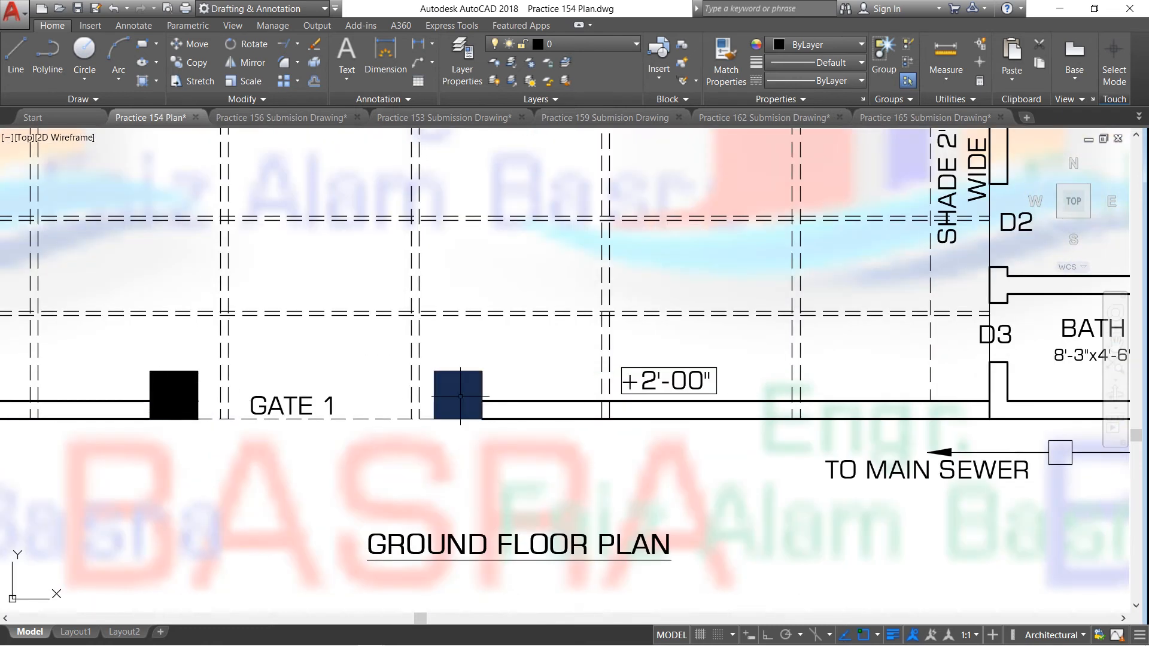
{"action": "scroll", "coordinate": [331, 354], "scroll_direction": "down", "scroll_amount": 4}
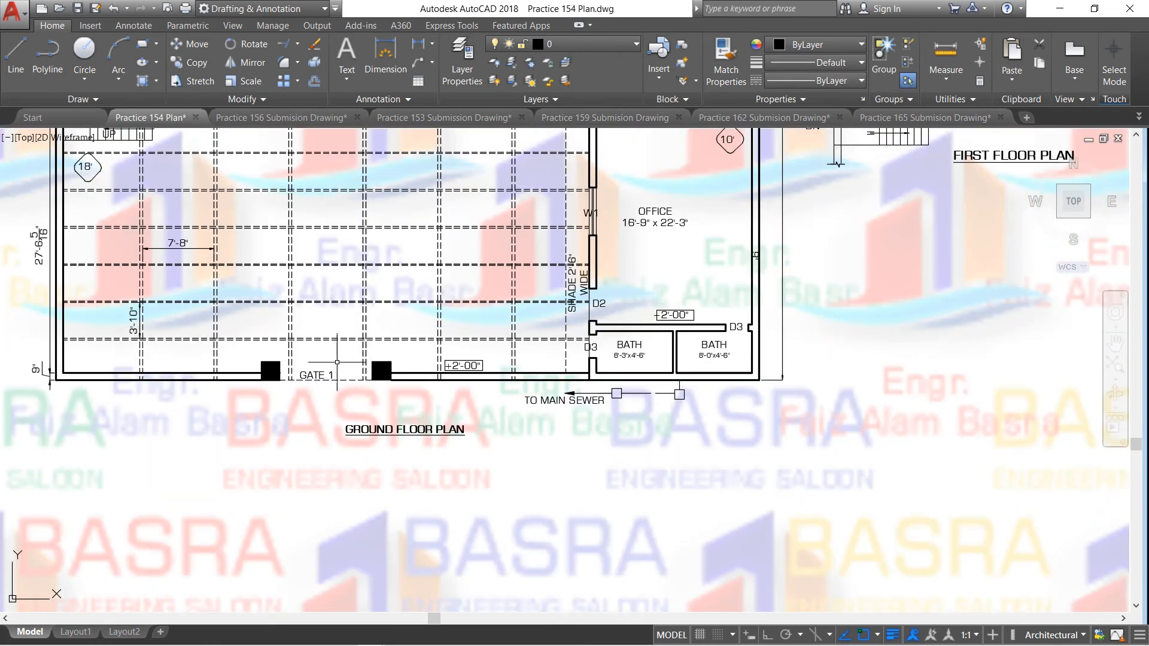
{"action": "scroll", "coordinate": [337, 362], "scroll_direction": "down", "scroll_amount": 1}
Examine the dimension chain along the ground floor plan's left wall, from the Gate 1 wall up to the hall
{"action": "scroll", "coordinate": [165, 402], "scroll_direction": "up", "scroll_amount": 6}
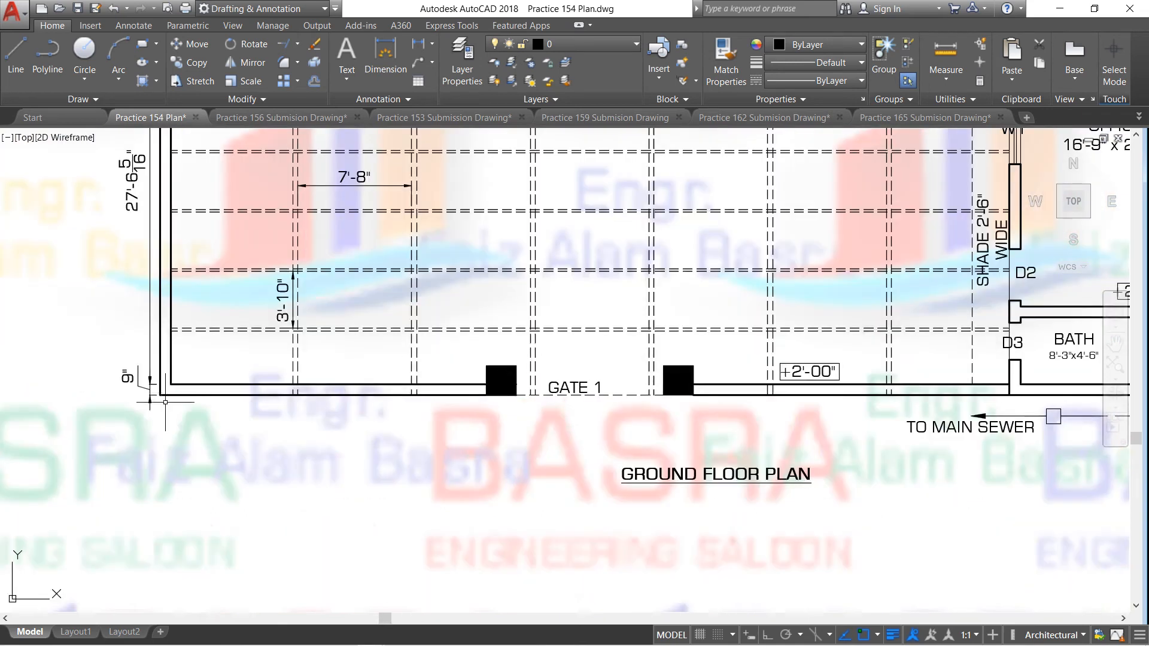
{"action": "scroll", "coordinate": [151, 398], "scroll_direction": "up", "scroll_amount": 2}
{"action": "scroll", "coordinate": [152, 399], "scroll_direction": "down", "scroll_amount": 2}
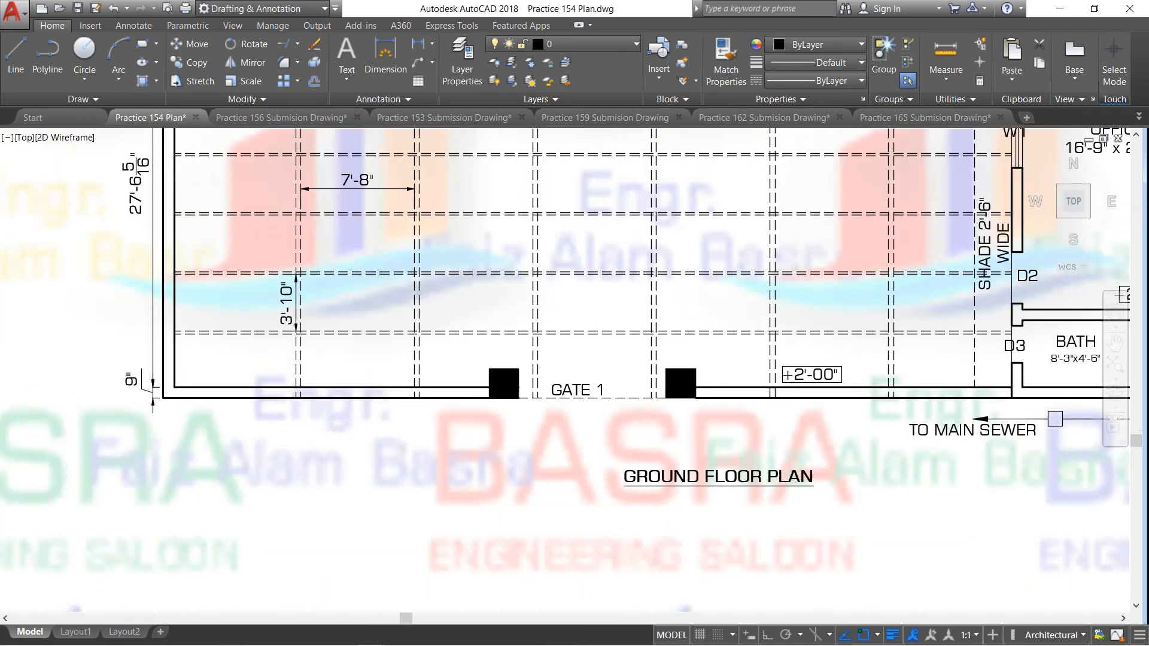
{"action": "scroll", "coordinate": [153, 398], "scroll_direction": "down", "scroll_amount": 3}
{"action": "scroll", "coordinate": [146, 239], "scroll_direction": "up", "scroll_amount": 4}
{"action": "scroll", "coordinate": [146, 383], "scroll_direction": "up", "scroll_amount": 2}
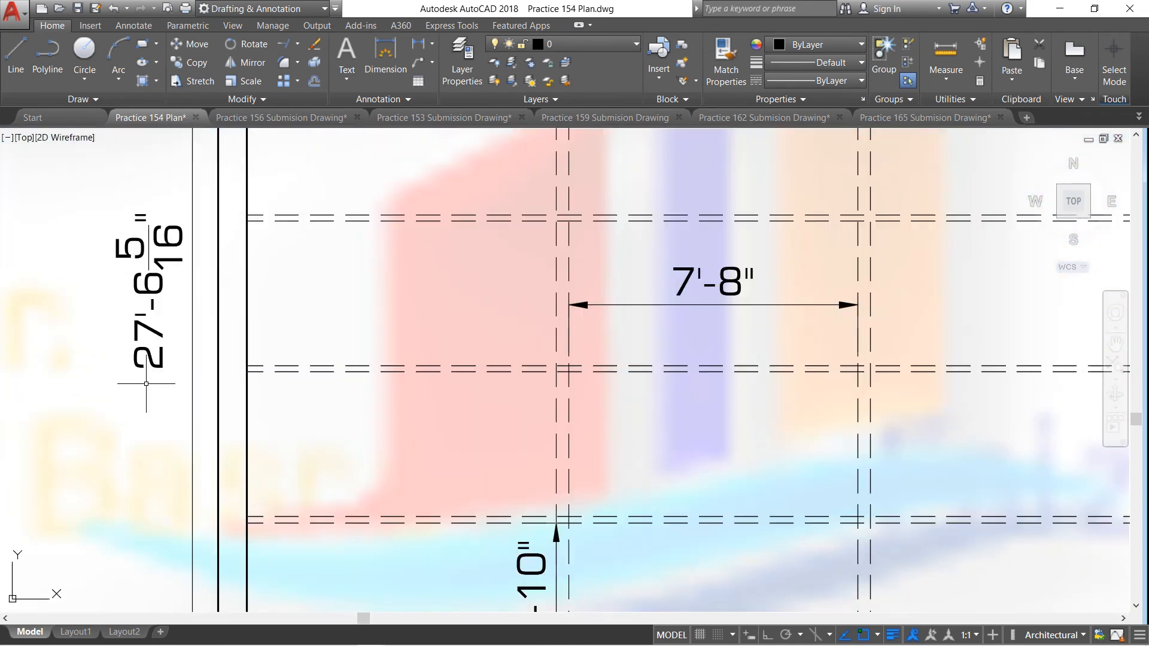
{"action": "scroll", "coordinate": [163, 338], "scroll_direction": "down", "scroll_amount": 4}
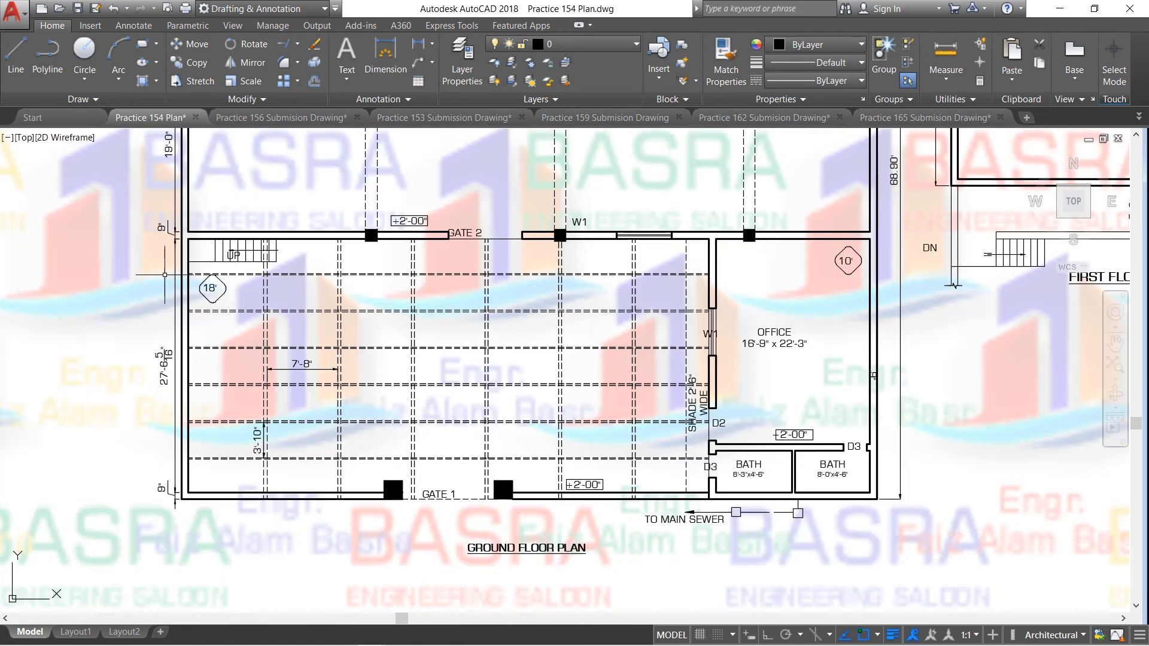
{"action": "scroll", "coordinate": [186, 227], "scroll_direction": "up", "scroll_amount": 4}
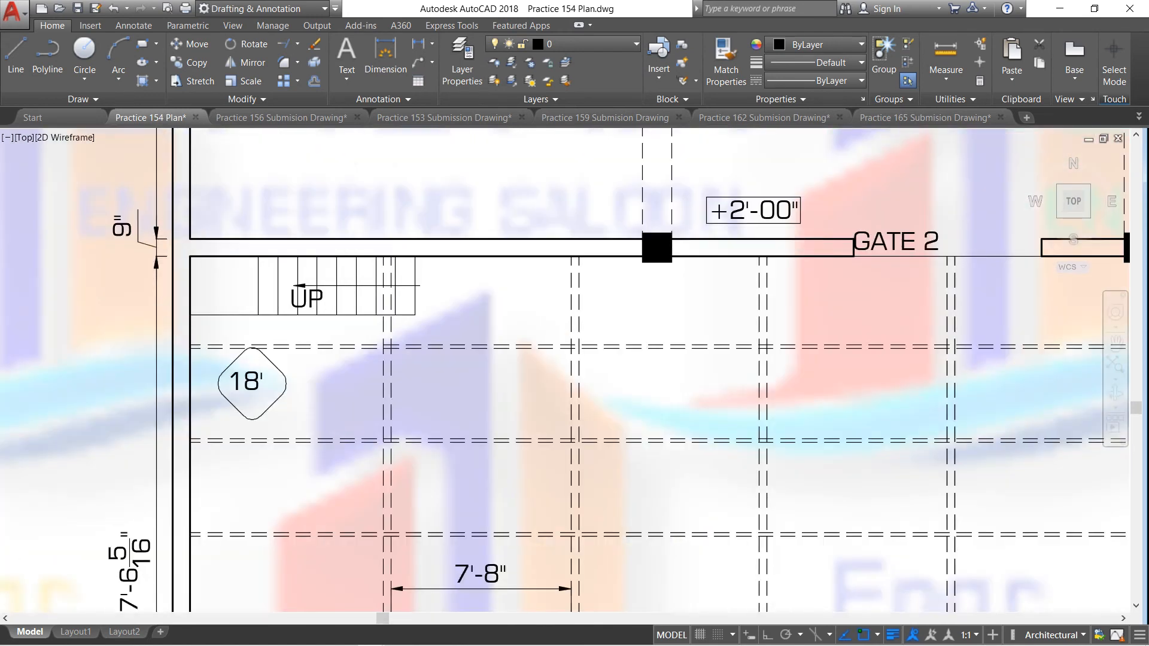
{"action": "scroll", "coordinate": [170, 221], "scroll_direction": "down", "scroll_amount": 5}
{"action": "scroll", "coordinate": [185, 250], "scroll_direction": "up", "scroll_amount": 3}
{"action": "scroll", "coordinate": [185, 250], "scroll_direction": "up", "scroll_amount": 2}
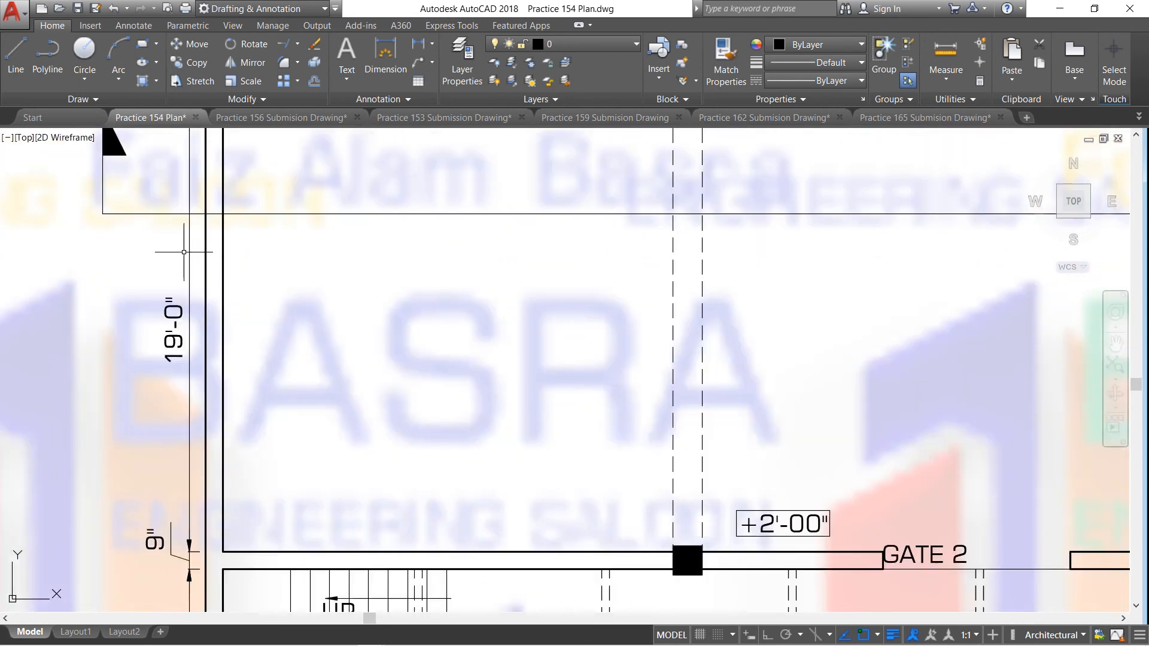
Examine the dimension chain along the hall's left wall, from the Gate 2 wall past the RCC beam to the upper corner
{"action": "scroll", "coordinate": [179, 341], "scroll_direction": "down", "scroll_amount": 2}
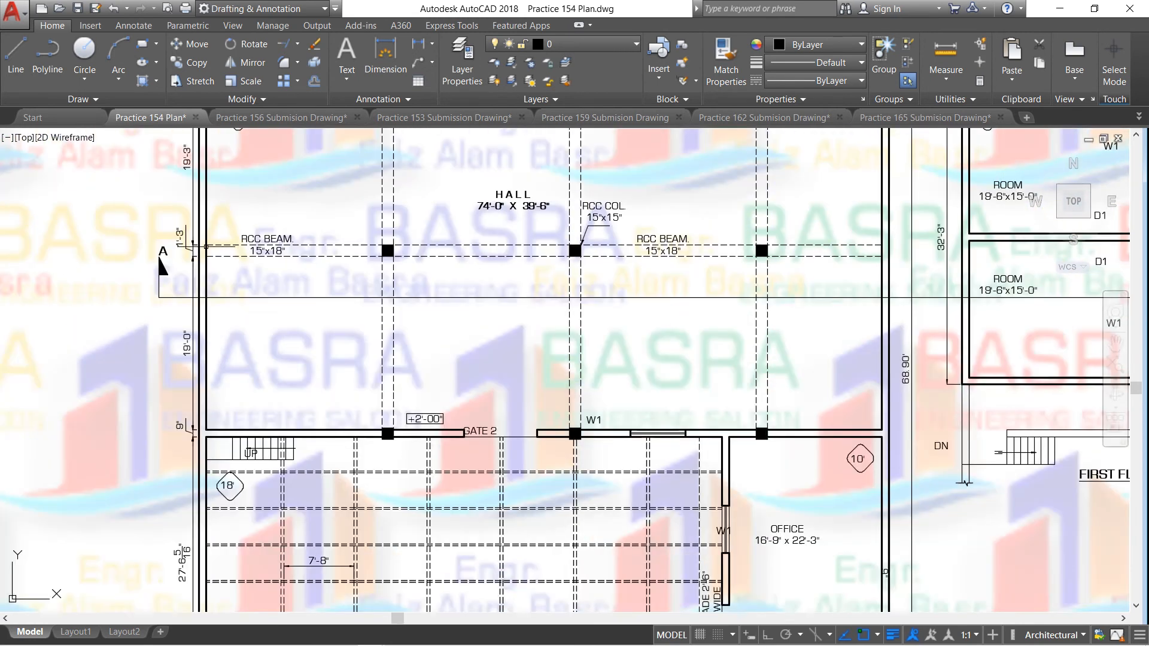
{"action": "scroll", "coordinate": [190, 266], "scroll_direction": "up", "scroll_amount": 1}
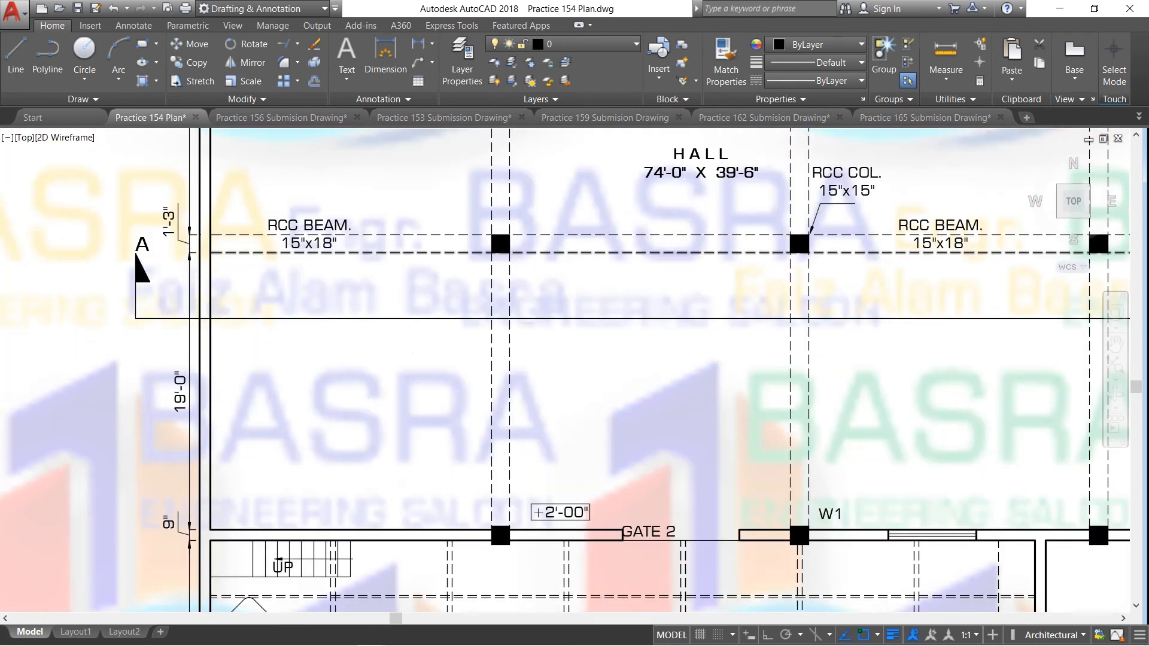
{"action": "scroll", "coordinate": [207, 296], "scroll_direction": "down", "scroll_amount": 2}
{"action": "scroll", "coordinate": [200, 272], "scroll_direction": "up", "scroll_amount": 3}
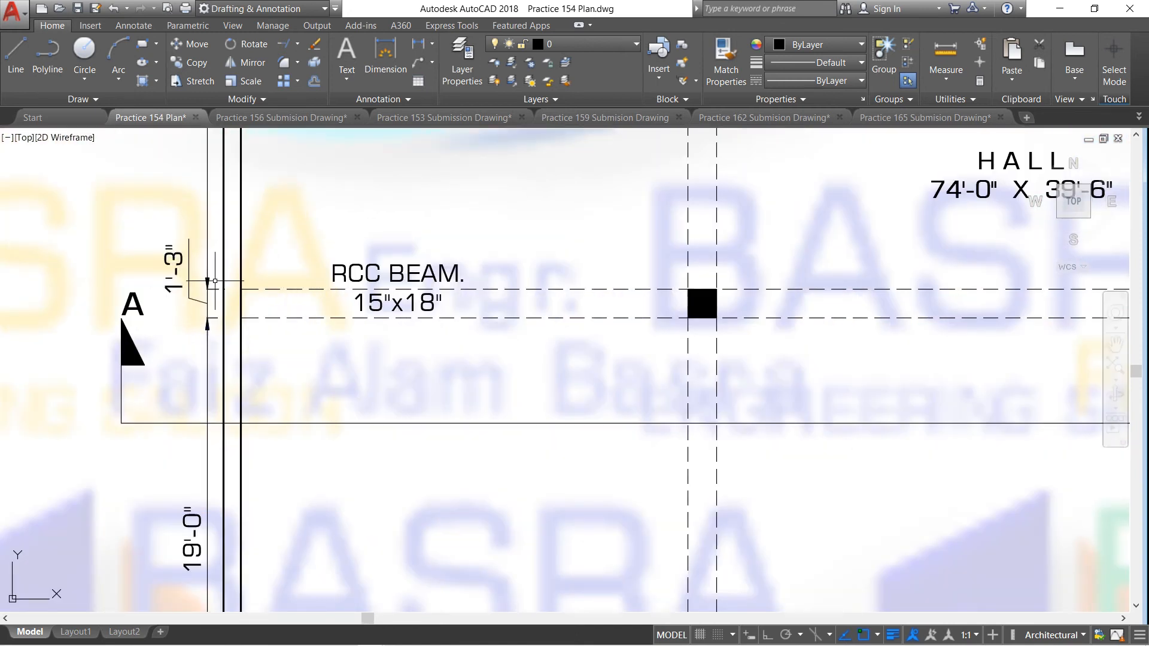
{"action": "scroll", "coordinate": [215, 280], "scroll_direction": "down", "scroll_amount": 2}
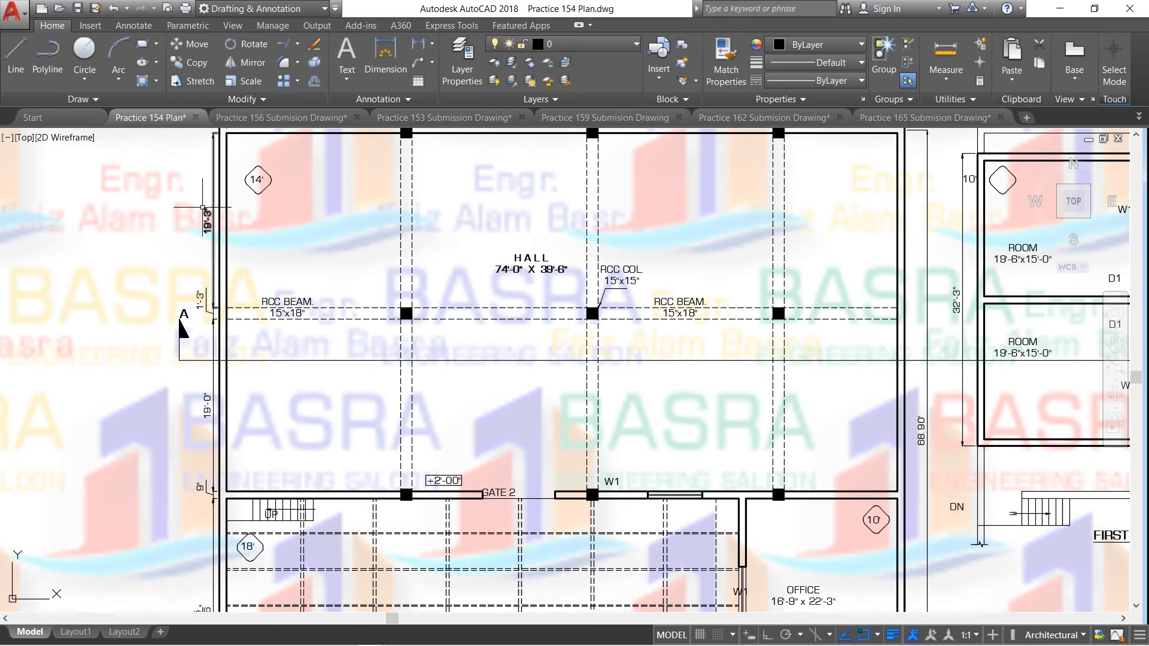
{"action": "scroll", "coordinate": [203, 207], "scroll_direction": "up", "scroll_amount": 3}
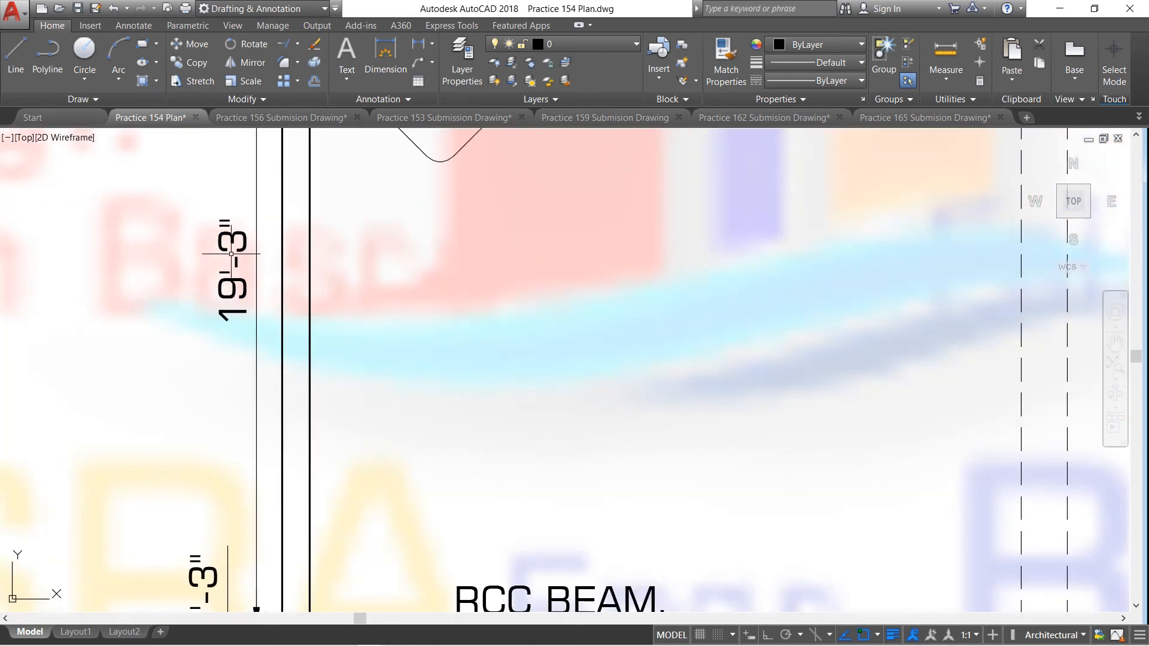
{"action": "scroll", "coordinate": [233, 287], "scroll_direction": "down", "scroll_amount": 3}
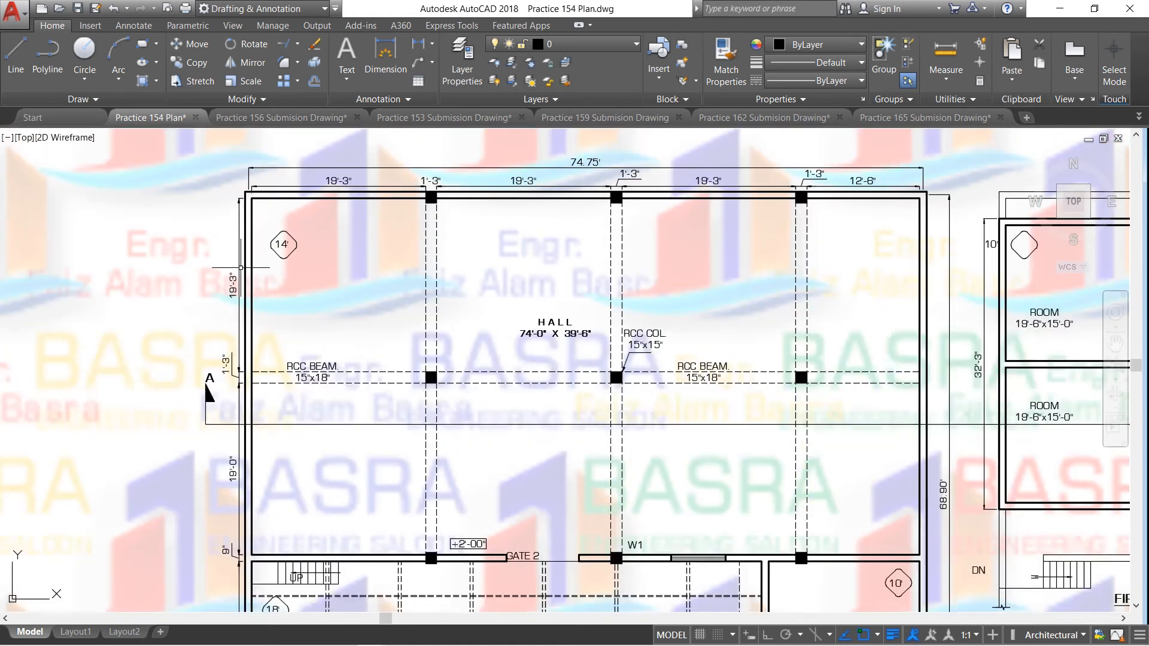
{"action": "scroll", "coordinate": [243, 210], "scroll_direction": "up", "scroll_amount": 2}
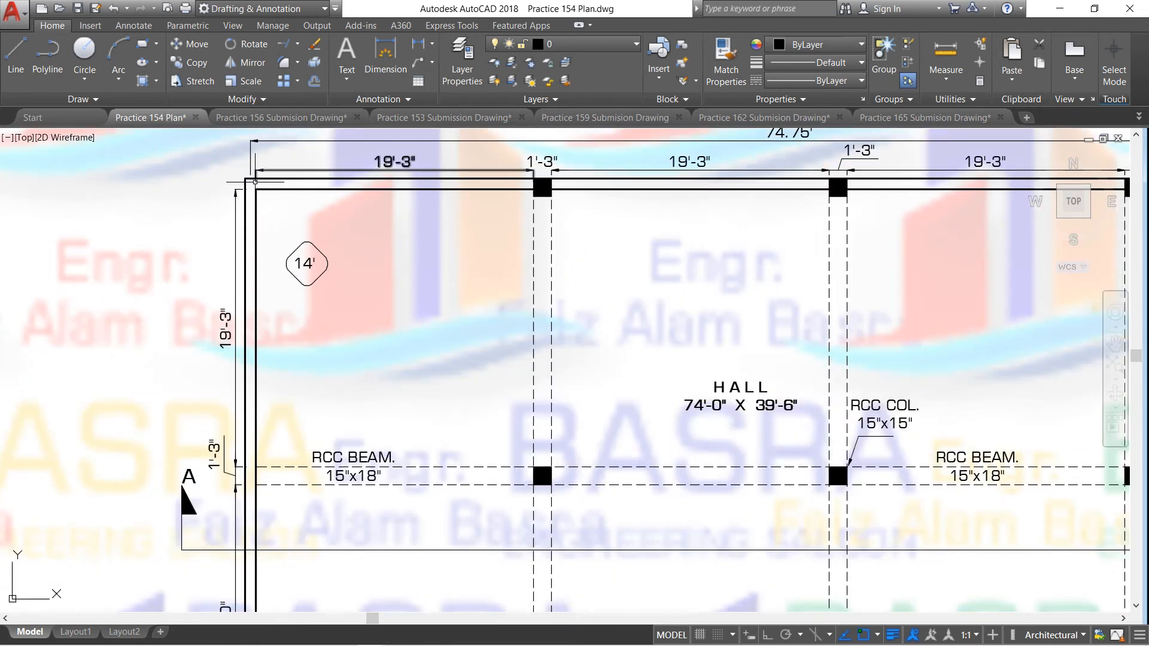
Examine the column spacing and overall dimensions along the hall's upper wall, and the ground floor plan as a whole
{"action": "scroll", "coordinate": [233, 230], "scroll_direction": "down", "scroll_amount": 3}
{"action": "scroll", "coordinate": [290, 186], "scroll_direction": "up", "scroll_amount": 2}
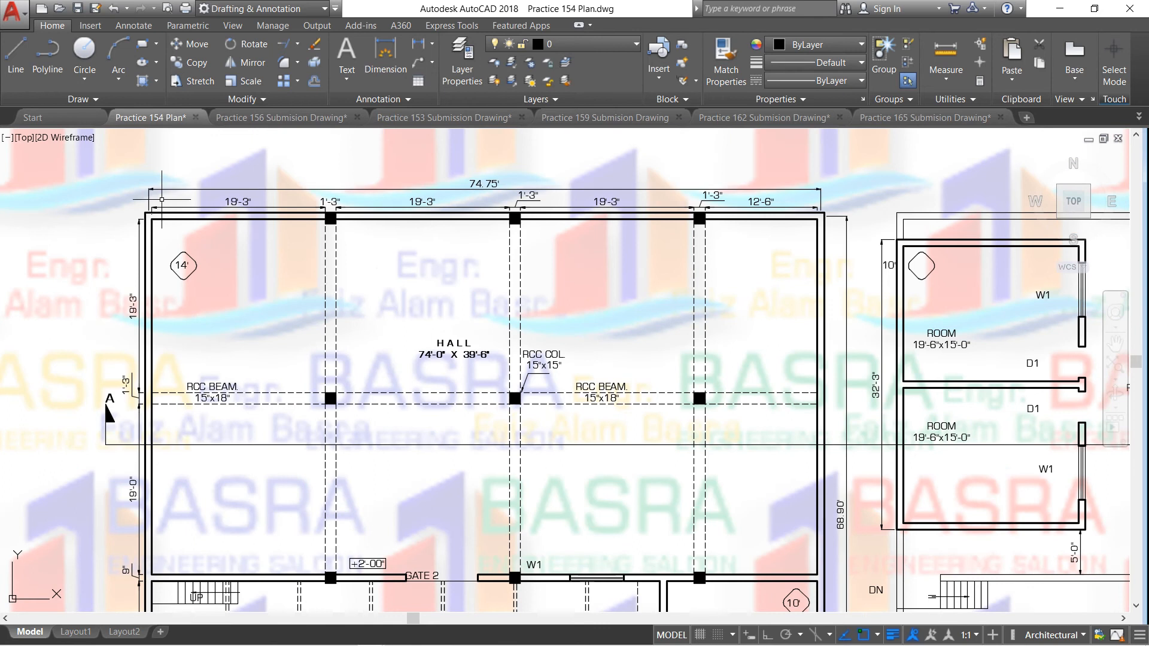
{"action": "scroll", "coordinate": [164, 200], "scroll_direction": "up", "scroll_amount": 2}
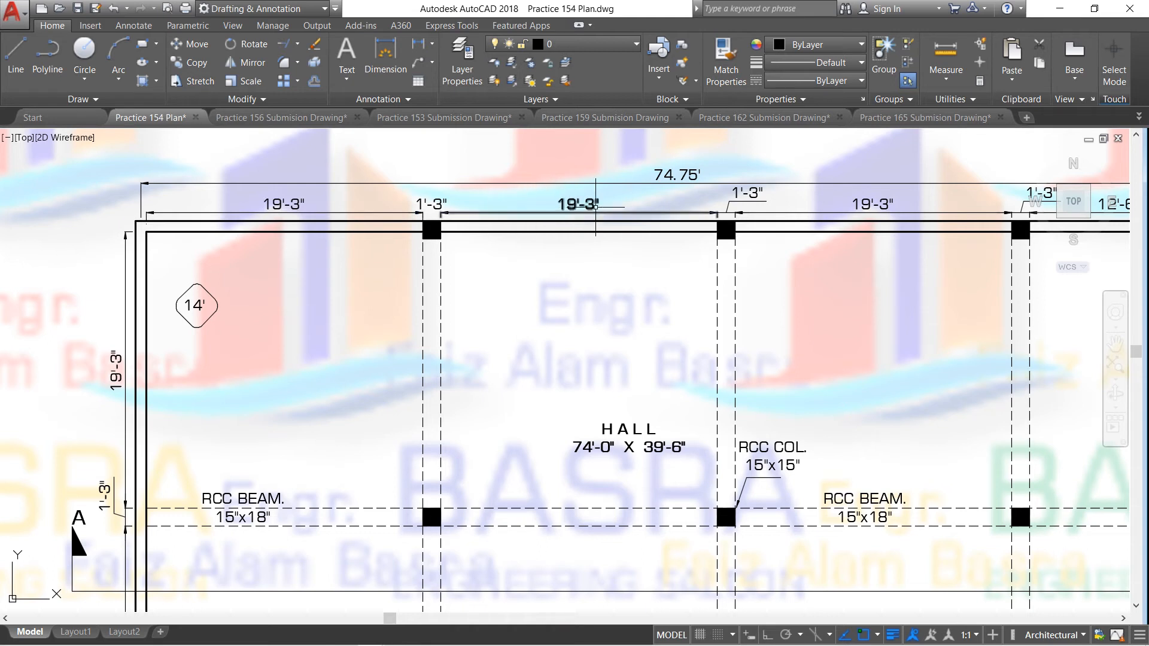
{"action": "scroll", "coordinate": [440, 240], "scroll_direction": "down", "scroll_amount": 2}
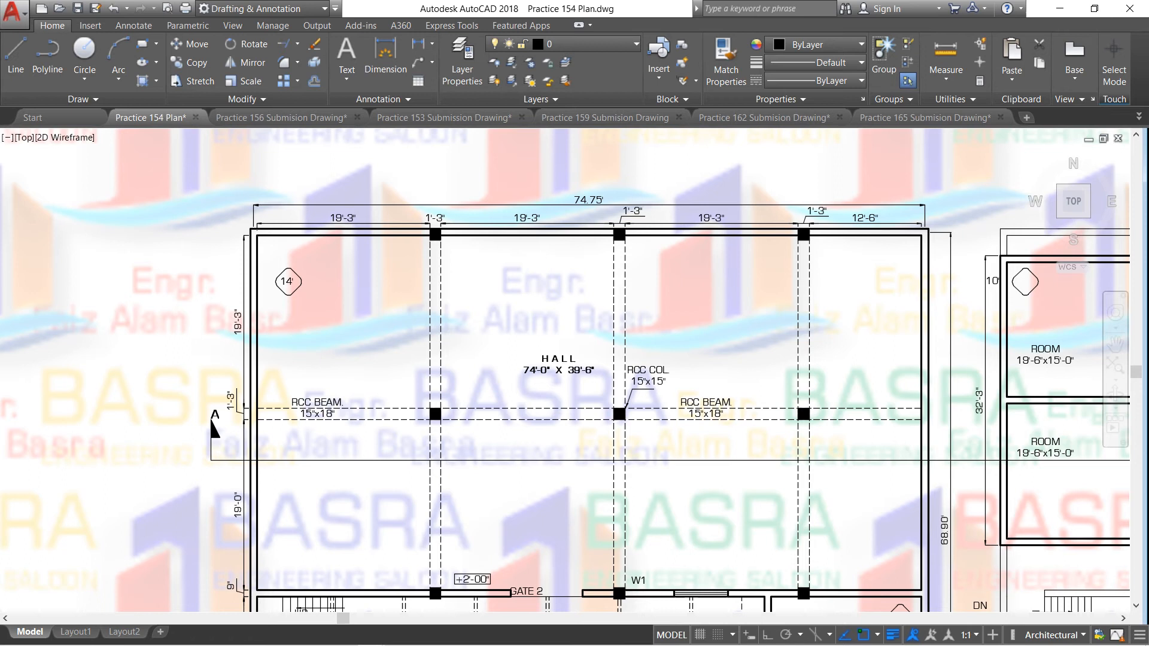
{"action": "scroll", "coordinate": [670, 254], "scroll_direction": "down", "scroll_amount": 4}
{"action": "scroll", "coordinate": [670, 287], "scroll_direction": "up", "scroll_amount": 3}
{"action": "scroll", "coordinate": [640, 208], "scroll_direction": "up", "scroll_amount": 2}
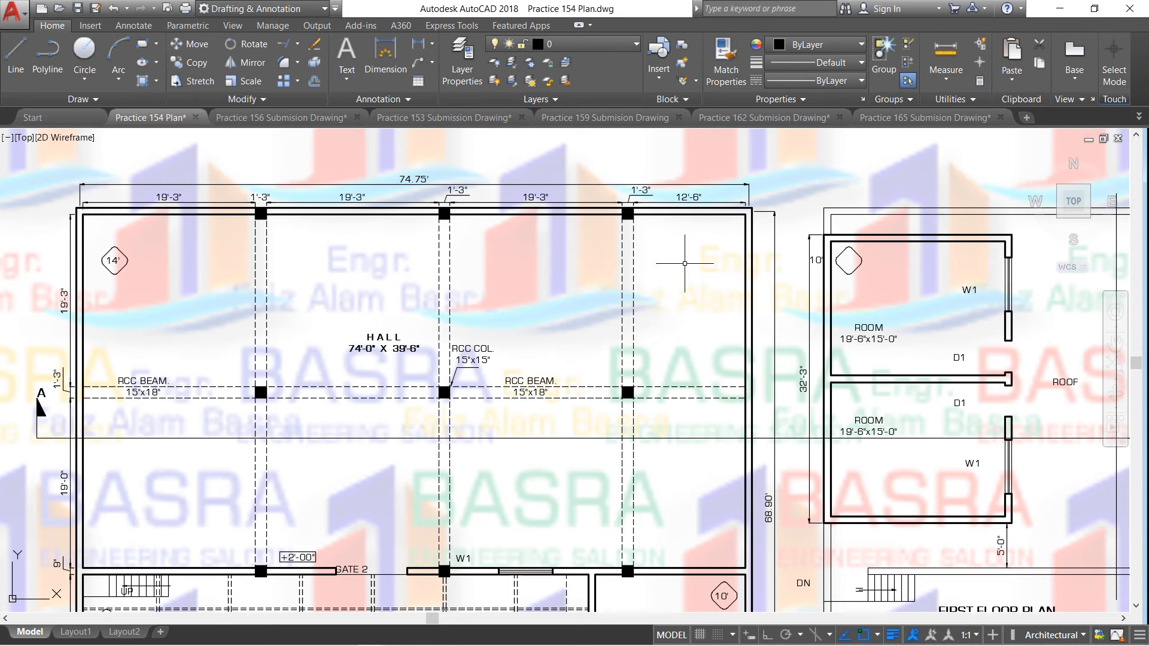
{"action": "scroll", "coordinate": [642, 262], "scroll_direction": "down", "scroll_amount": 2}
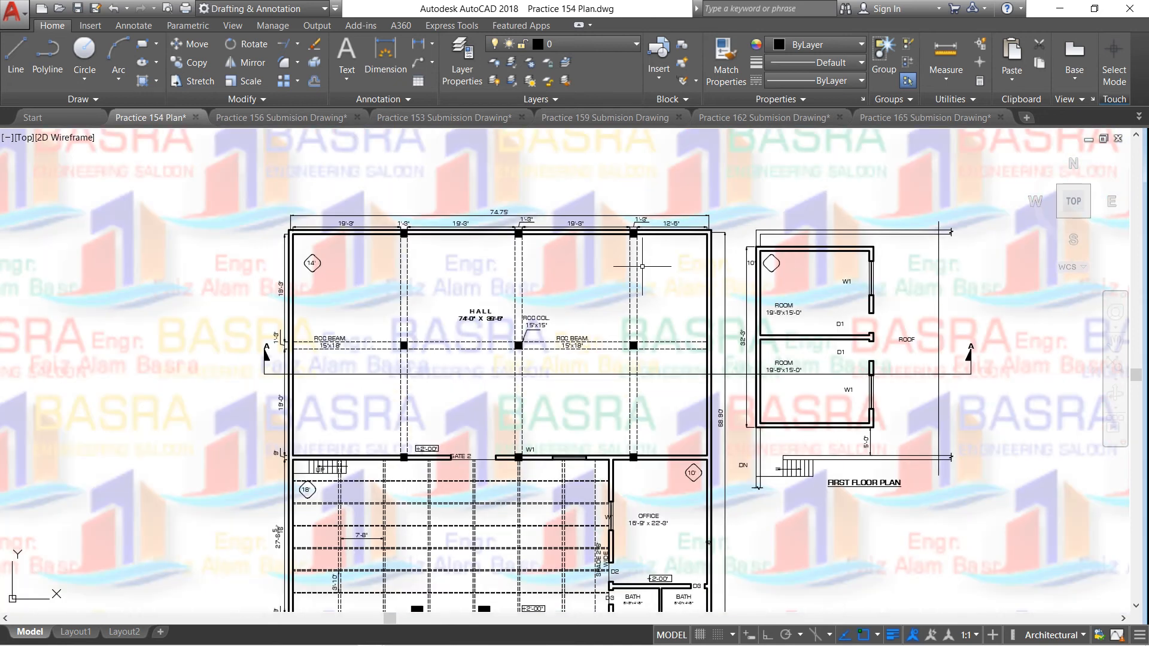
{"action": "scroll", "coordinate": [631, 282], "scroll_direction": "down", "scroll_amount": 2}
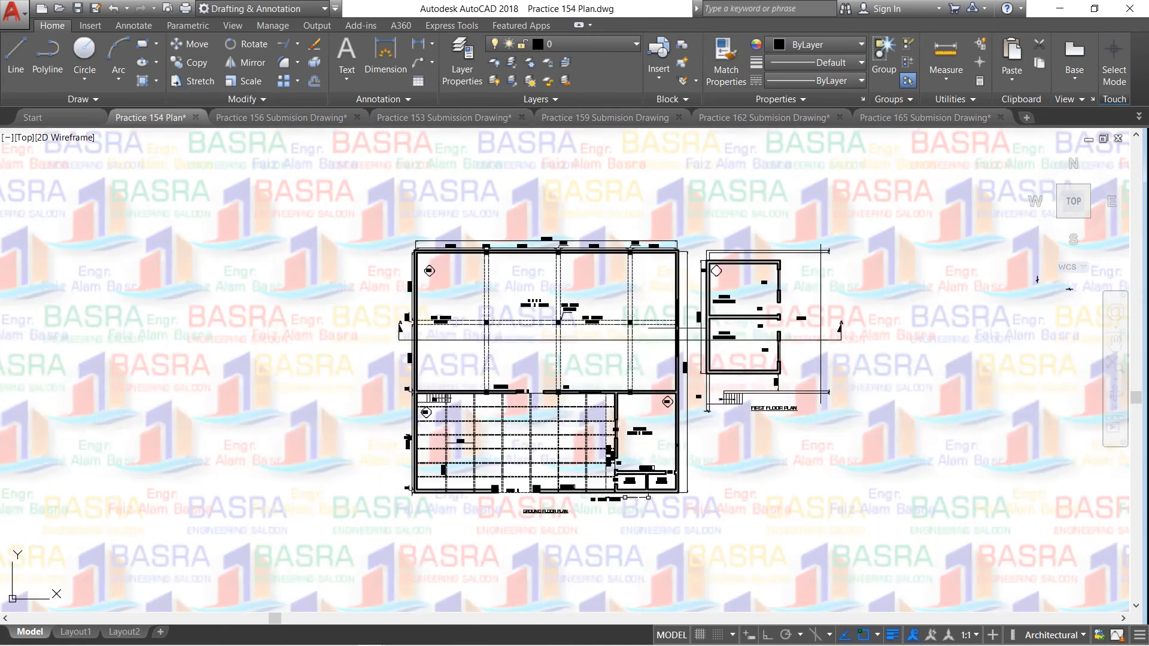
{"action": "scroll", "coordinate": [622, 410], "scroll_direction": "up", "scroll_amount": 2}
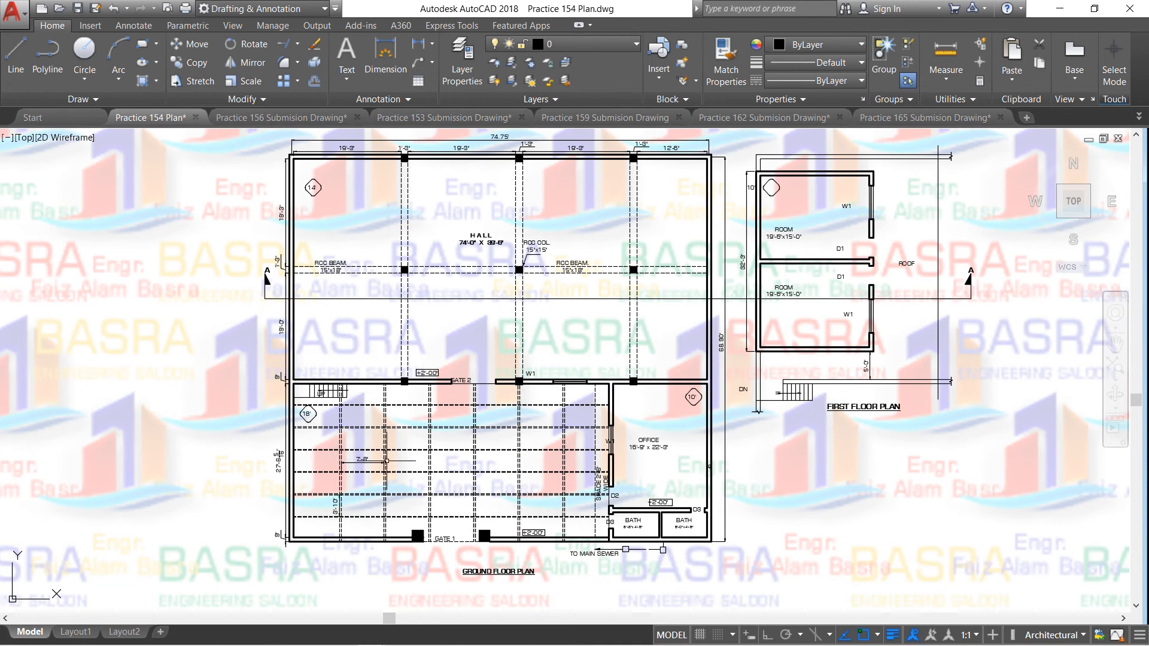
{"action": "scroll", "coordinate": [349, 454], "scroll_direction": "down", "scroll_amount": 2}
Examine the first floor plan's stairs, the open strip beside them, the roof area, and the two rooms
{"action": "scroll", "coordinate": [676, 401], "scroll_direction": "up", "scroll_amount": 4}
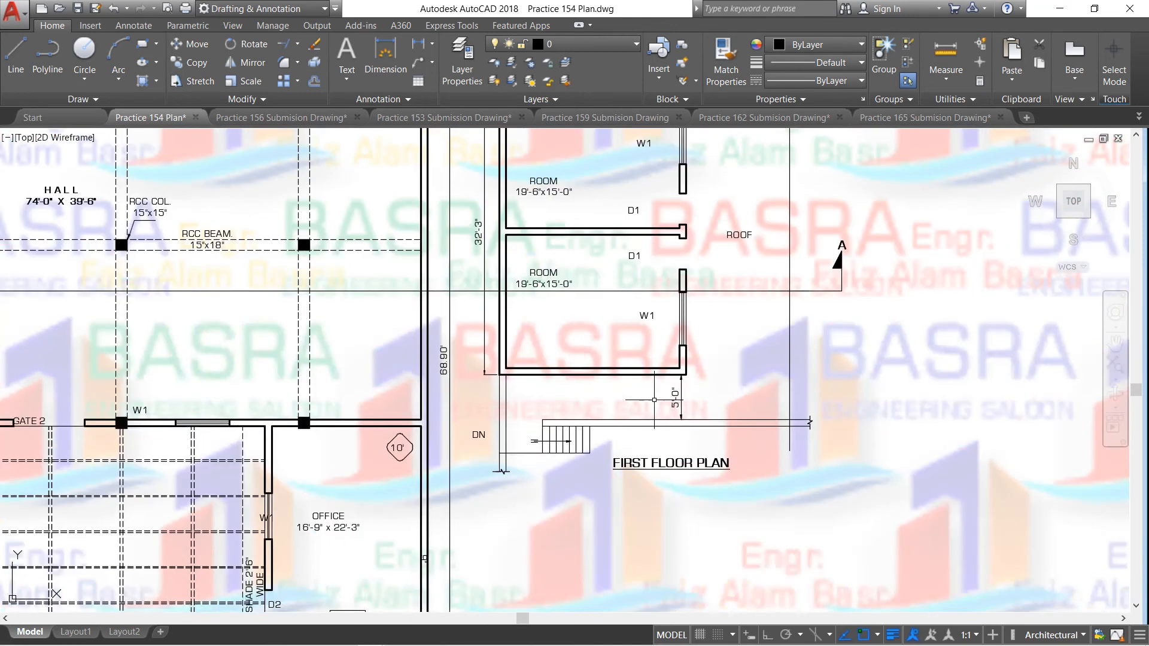
{"action": "scroll", "coordinate": [523, 398], "scroll_direction": "down", "scroll_amount": 2}
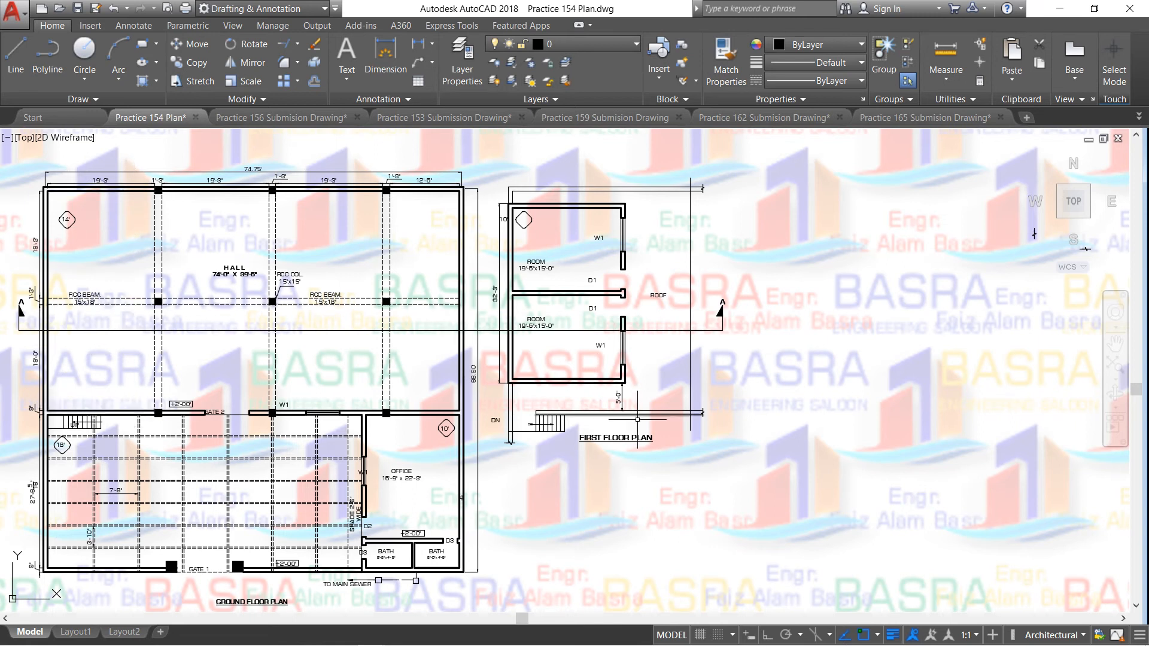
{"action": "scroll", "coordinate": [628, 418], "scroll_direction": "up", "scroll_amount": 2}
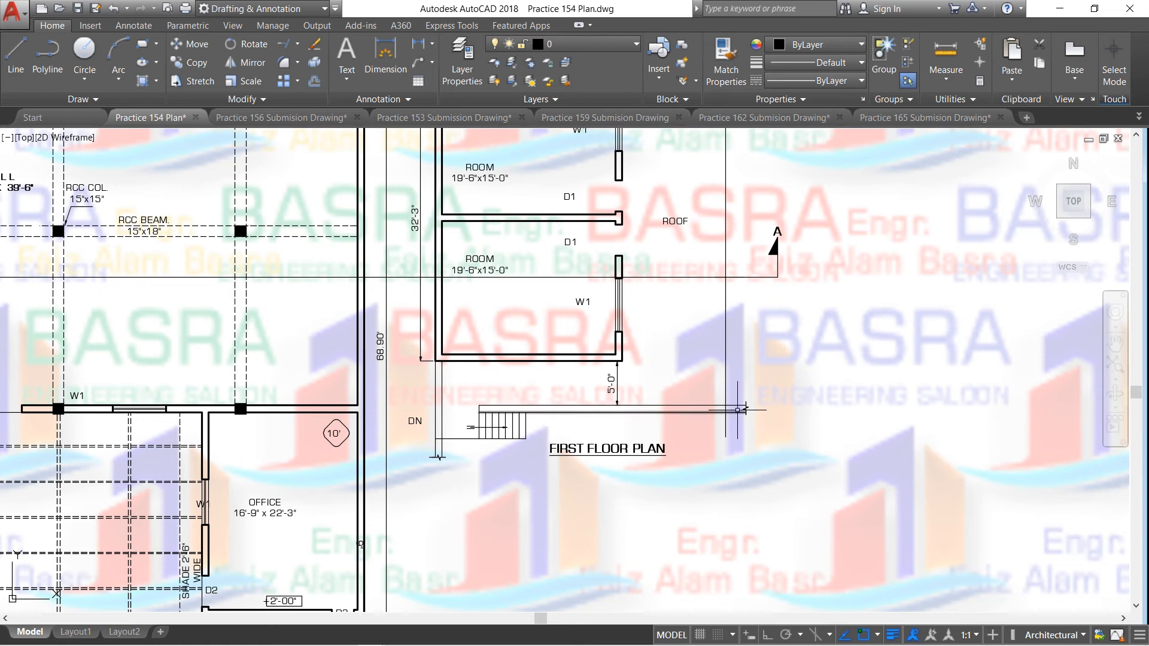
{"action": "scroll", "coordinate": [738, 410], "scroll_direction": "down", "scroll_amount": 3}
{"action": "scroll", "coordinate": [573, 388], "scroll_direction": "up", "scroll_amount": 3}
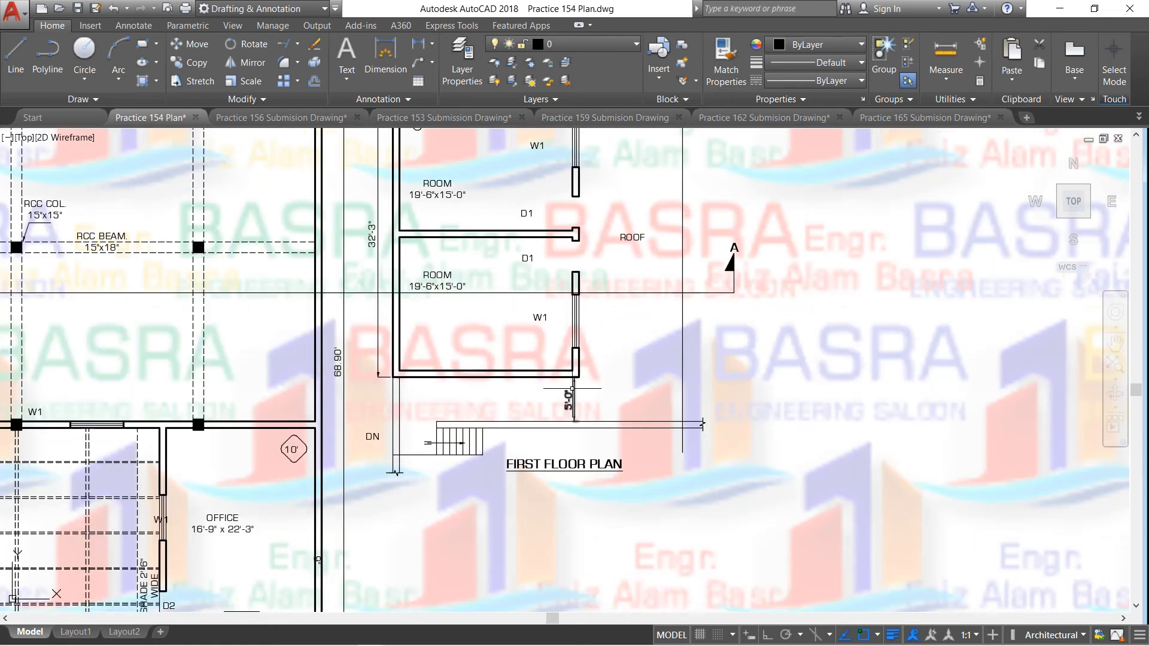
{"action": "scroll", "coordinate": [593, 305], "scroll_direction": "down", "scroll_amount": 3}
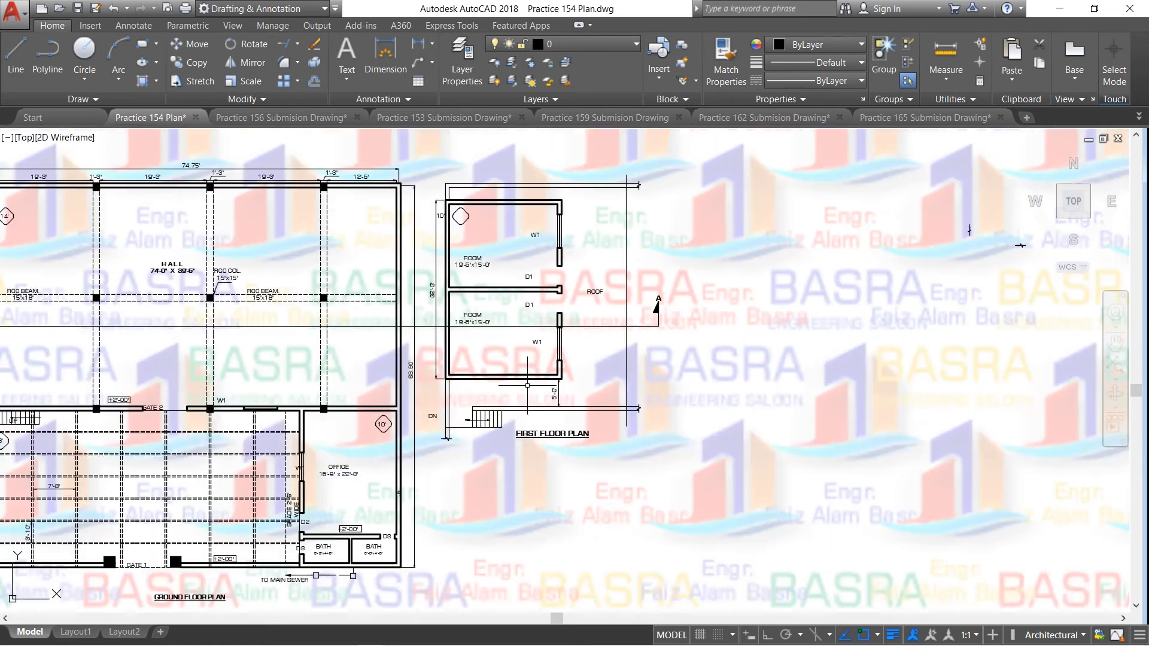
{"action": "scroll", "coordinate": [600, 250], "scroll_direction": "up", "scroll_amount": 3}
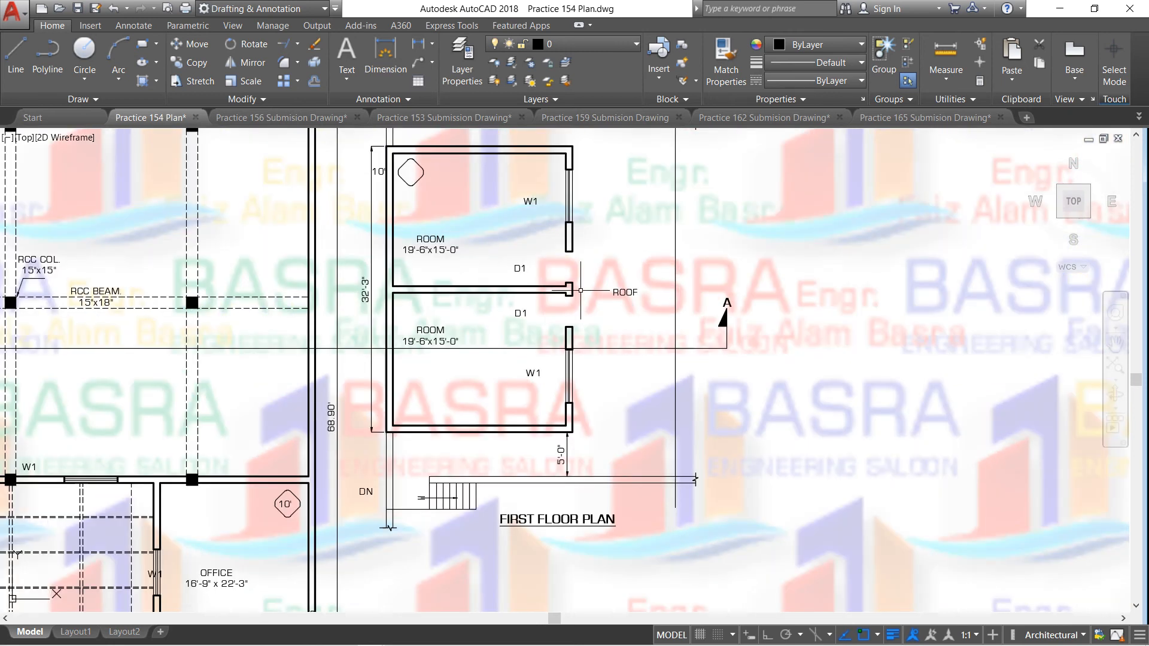
{"action": "scroll", "coordinate": [476, 389], "scroll_direction": "down", "scroll_amount": 2}
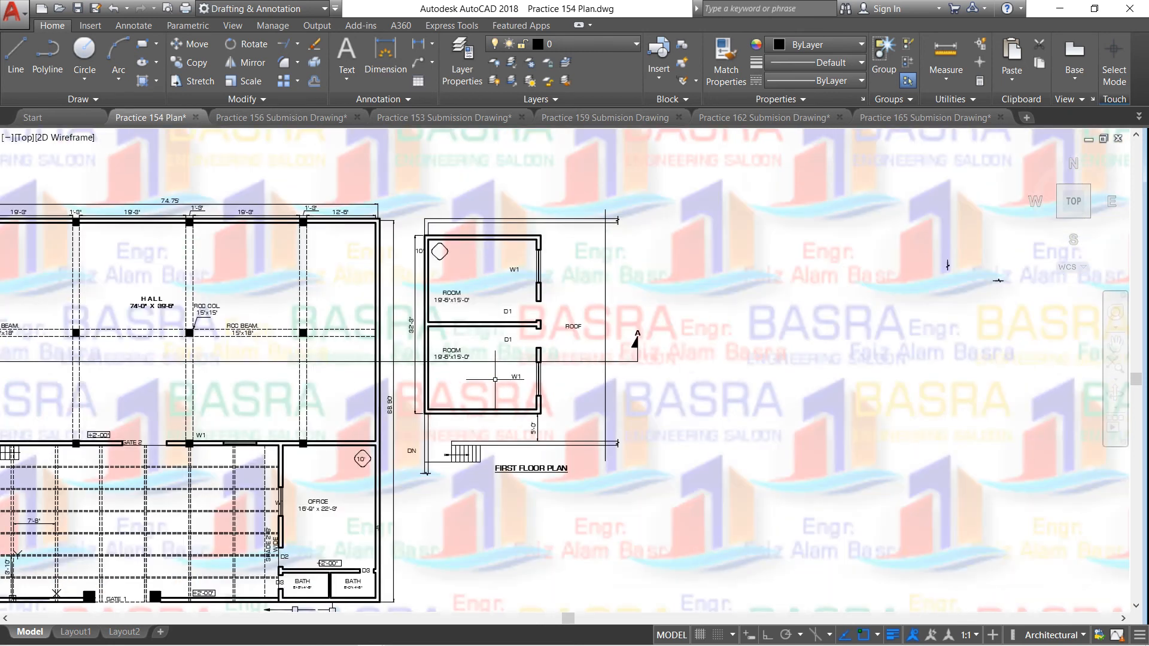
{"action": "scroll", "coordinate": [489, 272], "scroll_direction": "up", "scroll_amount": 2}
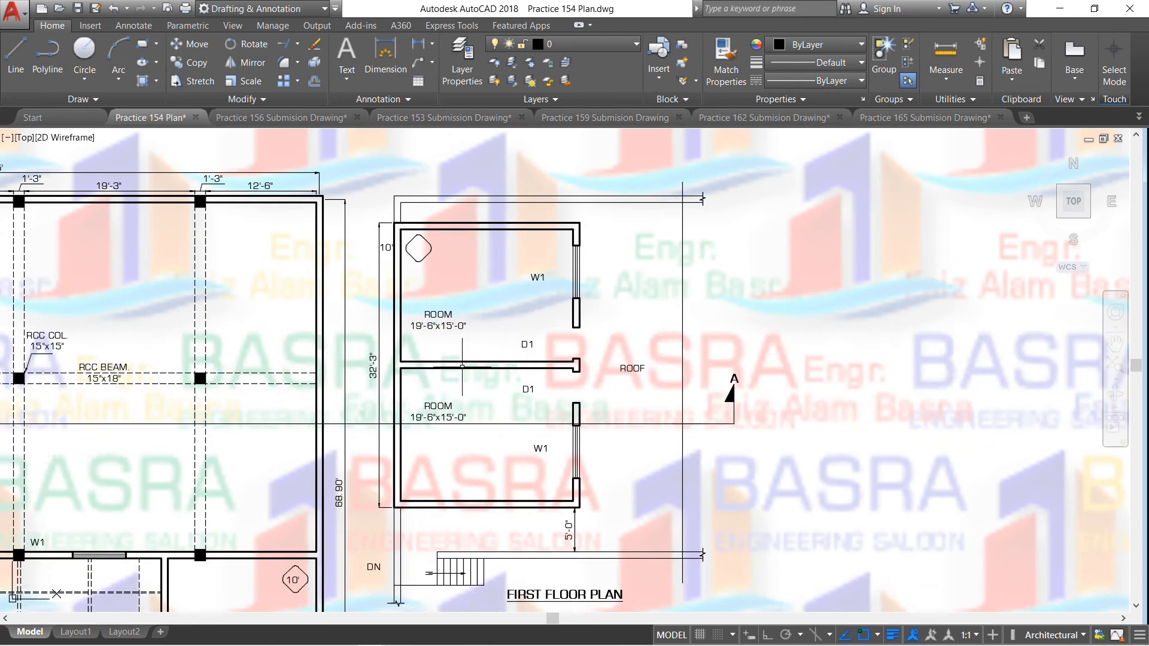
{"action": "scroll", "coordinate": [439, 333], "scroll_direction": "up", "scroll_amount": 2}
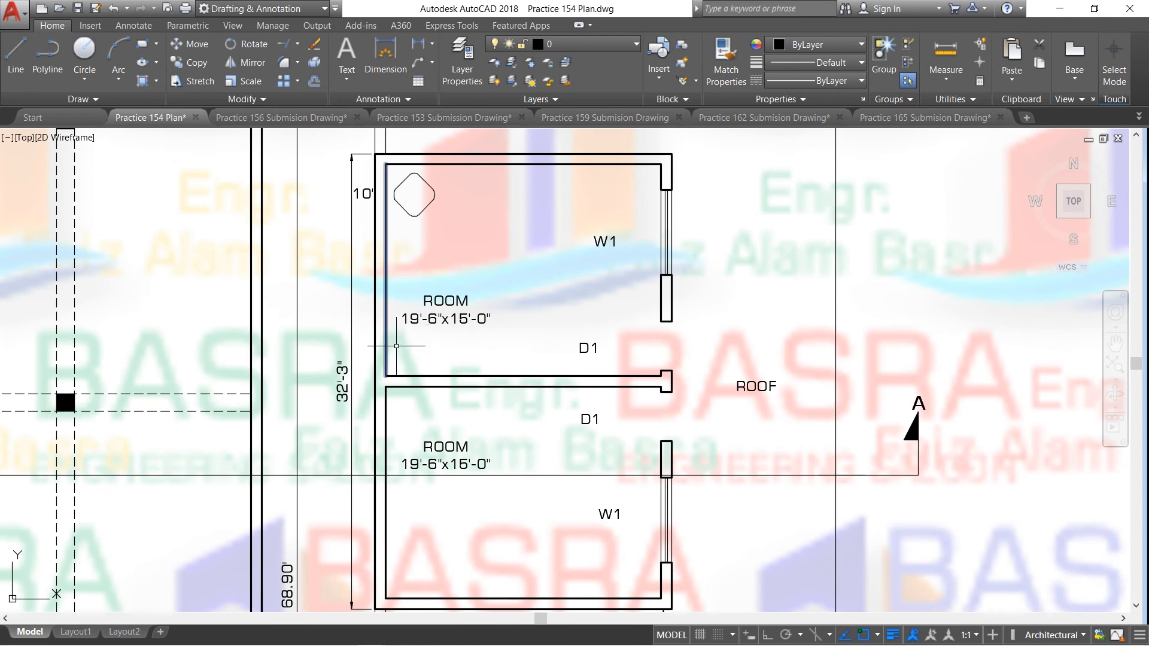
{"action": "scroll", "coordinate": [655, 297], "scroll_direction": "down", "scroll_amount": 4}
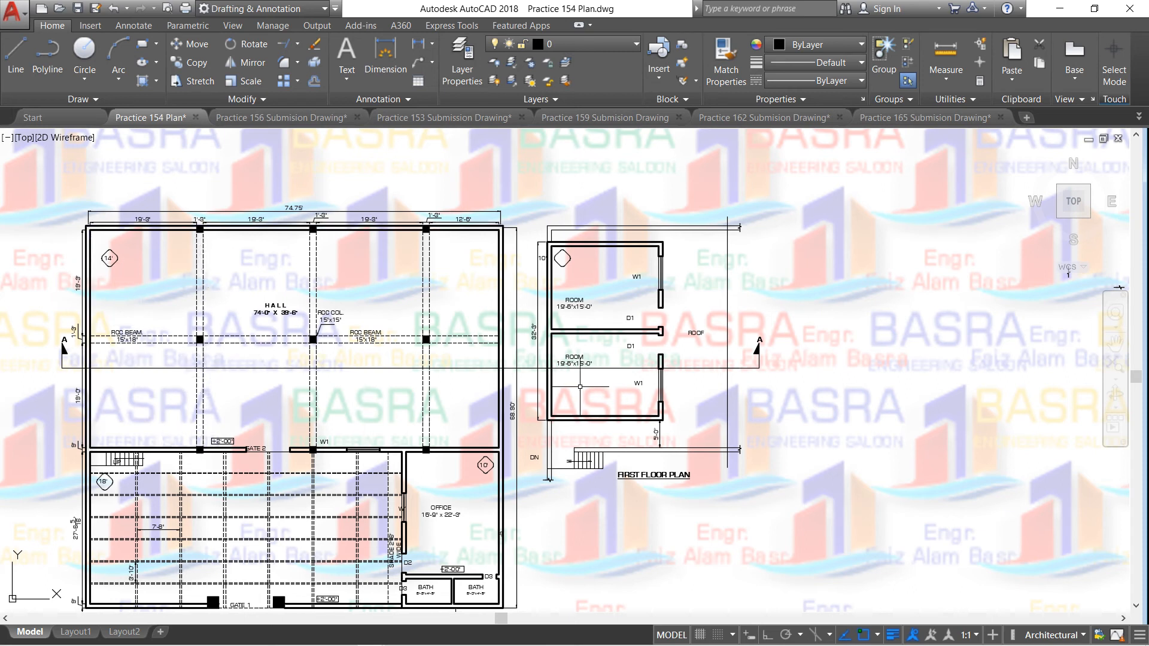
{"action": "scroll", "coordinate": [579, 293], "scroll_direction": "up", "scroll_amount": 2}
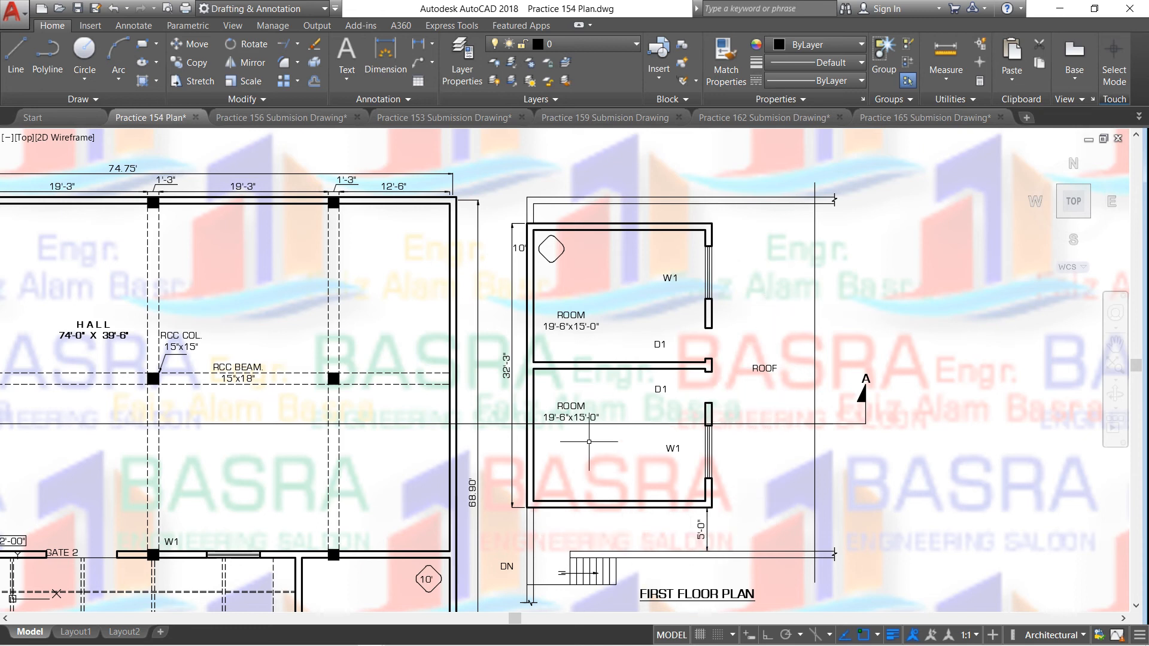
Move the W1 and D1 labels of both first floor rooms to the right, beside their windows and in their door openings
{"action": "left_click", "coordinate": [197, 43]}
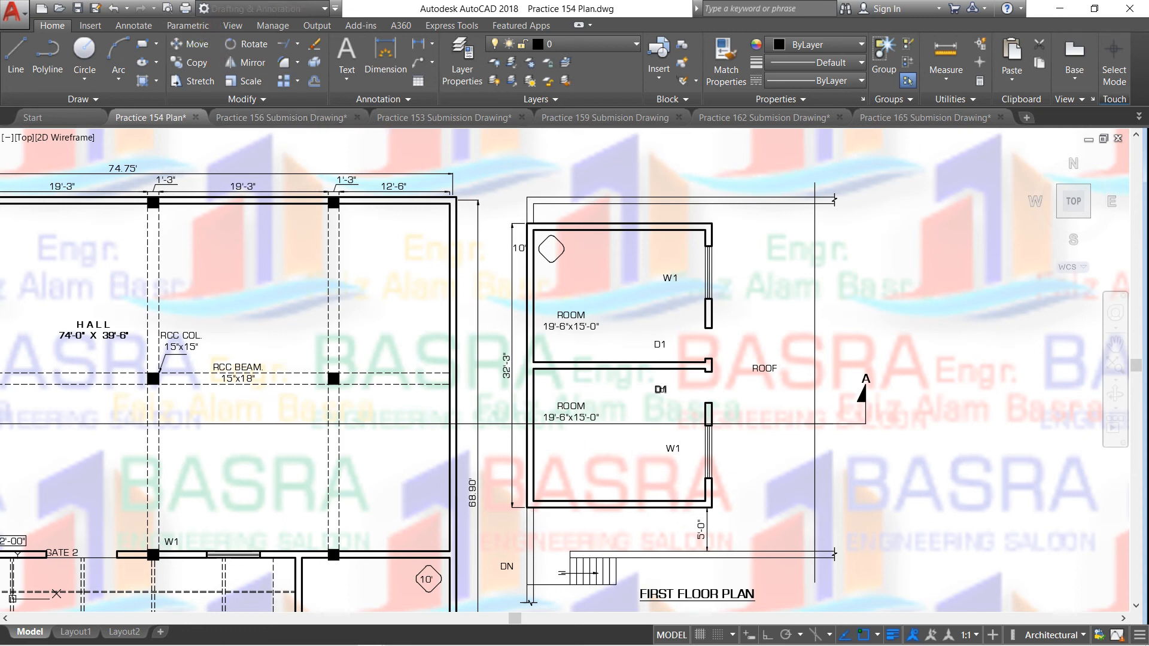
{"action": "left_click", "coordinate": [663, 339]}
{"action": "left_click", "coordinate": [657, 271]}
{"action": "key", "text": "Return"}
{"action": "left_click", "coordinate": [745, 269]}
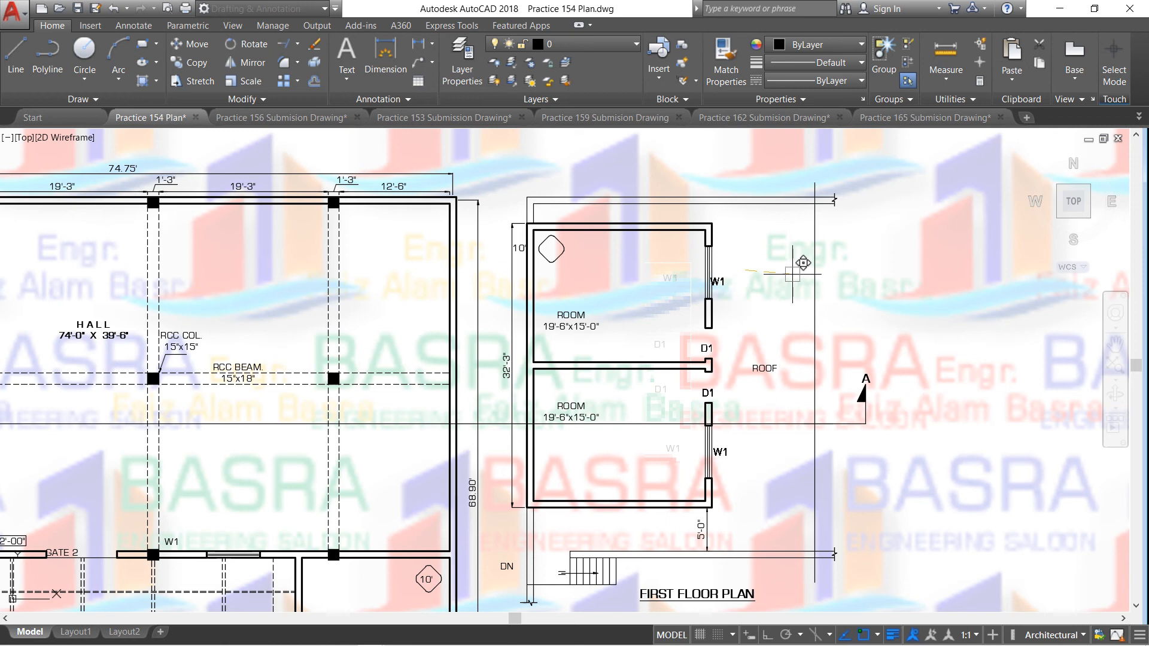
{"action": "left_click", "coordinate": [798, 274]}
Move both ROOM 19'-6"x15'-0" labels on the first floor plan to the right, toward the middle of their rooms
{"action": "left_click", "coordinate": [193, 42]}
{"action": "left_click", "coordinate": [574, 322]}
{"action": "left_click", "coordinate": [573, 408]}
{"action": "key", "text": "Return"}
{"action": "left_click", "coordinate": [599, 272]}
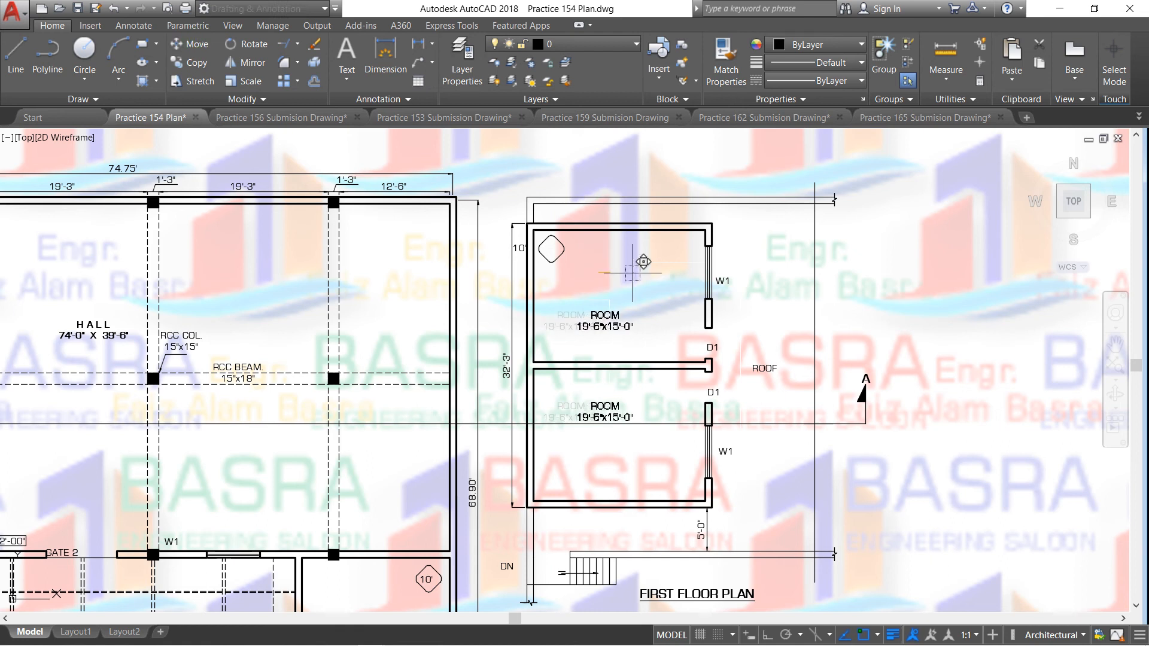
{"action": "left_click", "coordinate": [647, 271]}
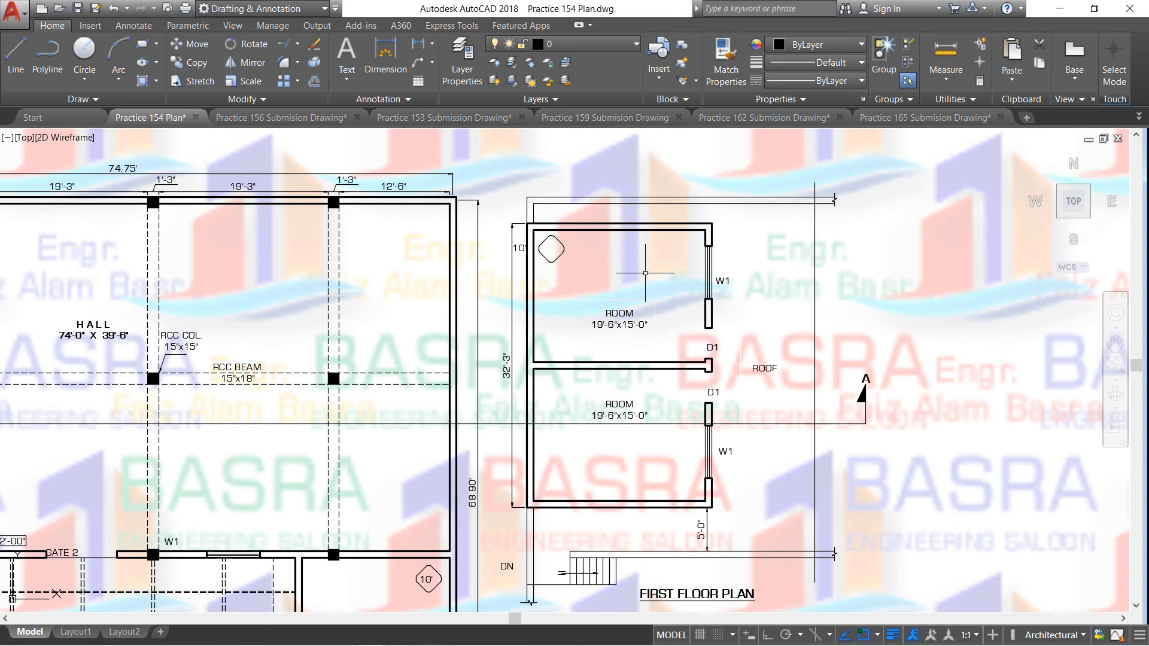
Move the 10' label of the upper first floor room into the empty diamond symbol in that room's corner
{"action": "scroll", "coordinate": [638, 346], "scroll_direction": "up", "scroll_amount": 2}
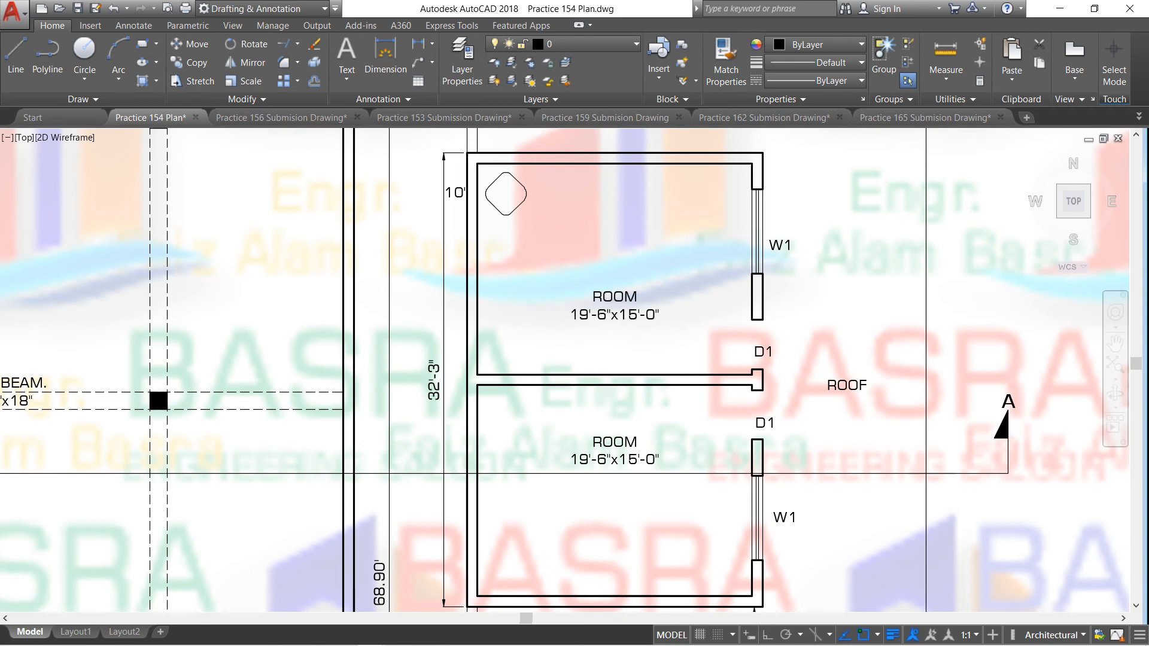
{"action": "scroll", "coordinate": [518, 304], "scroll_direction": "down", "scroll_amount": 2}
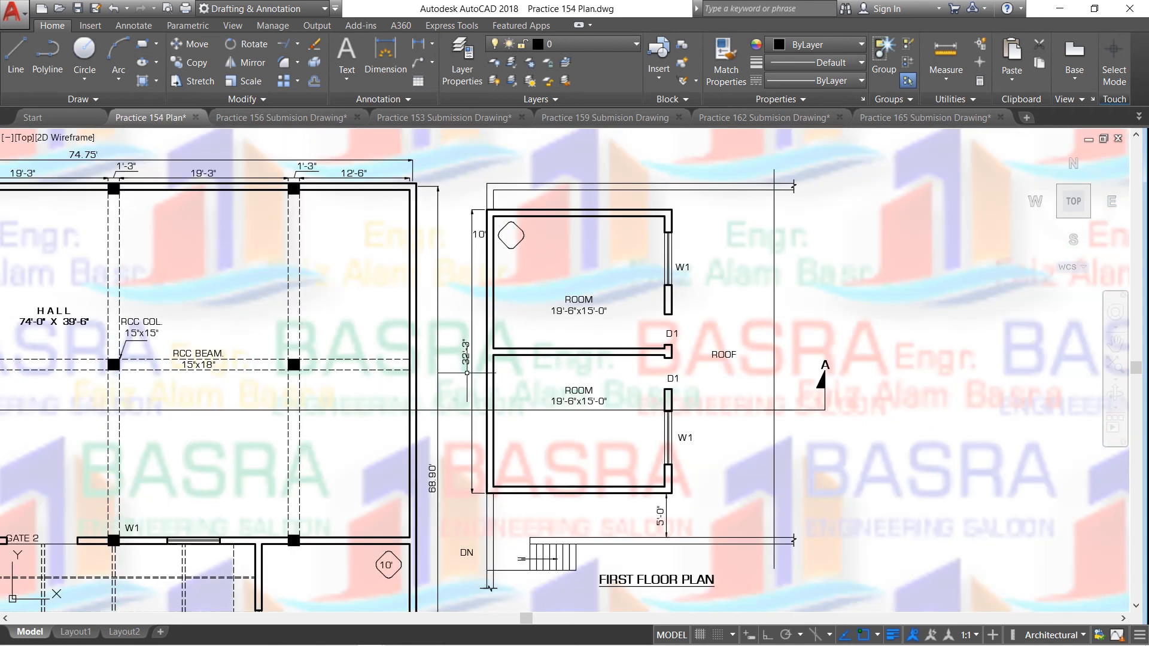
{"action": "scroll", "coordinate": [467, 373], "scroll_direction": "up", "scroll_amount": 2}
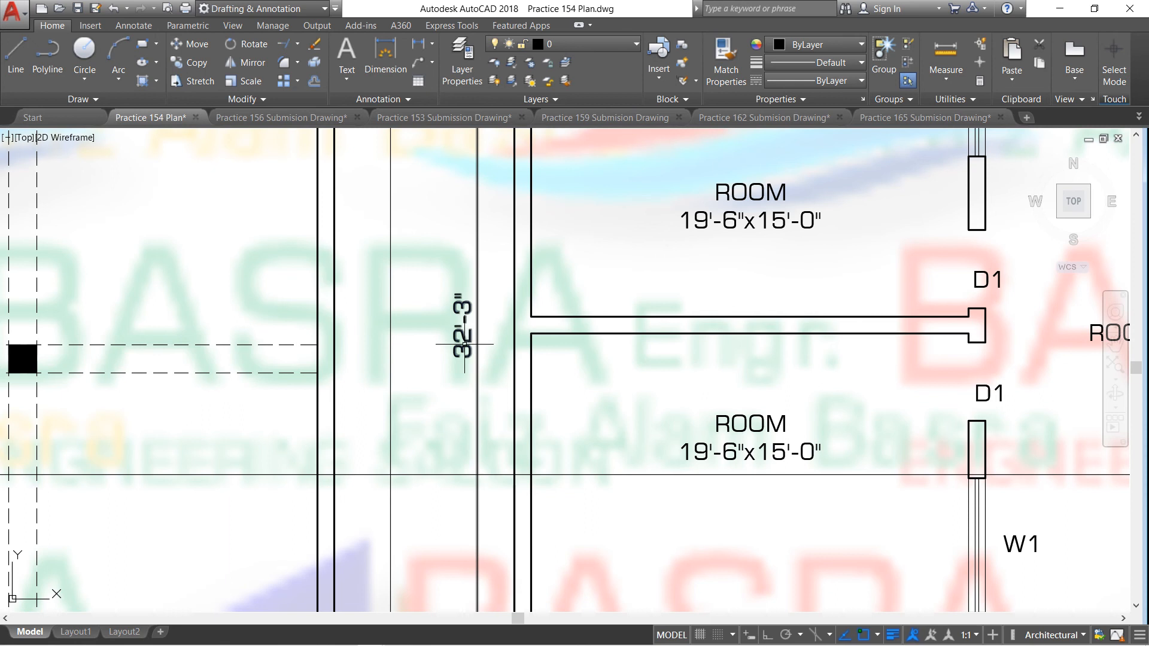
{"action": "scroll", "coordinate": [452, 320], "scroll_direction": "down", "scroll_amount": 3}
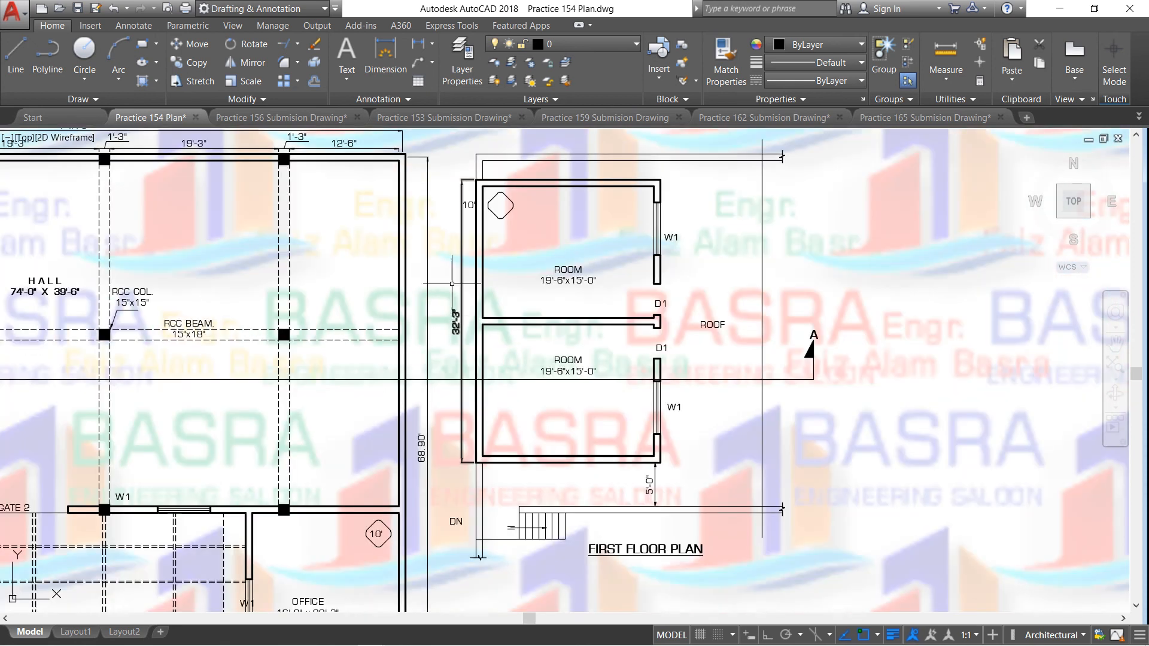
{"action": "scroll", "coordinate": [492, 200], "scroll_direction": "up", "scroll_amount": 2}
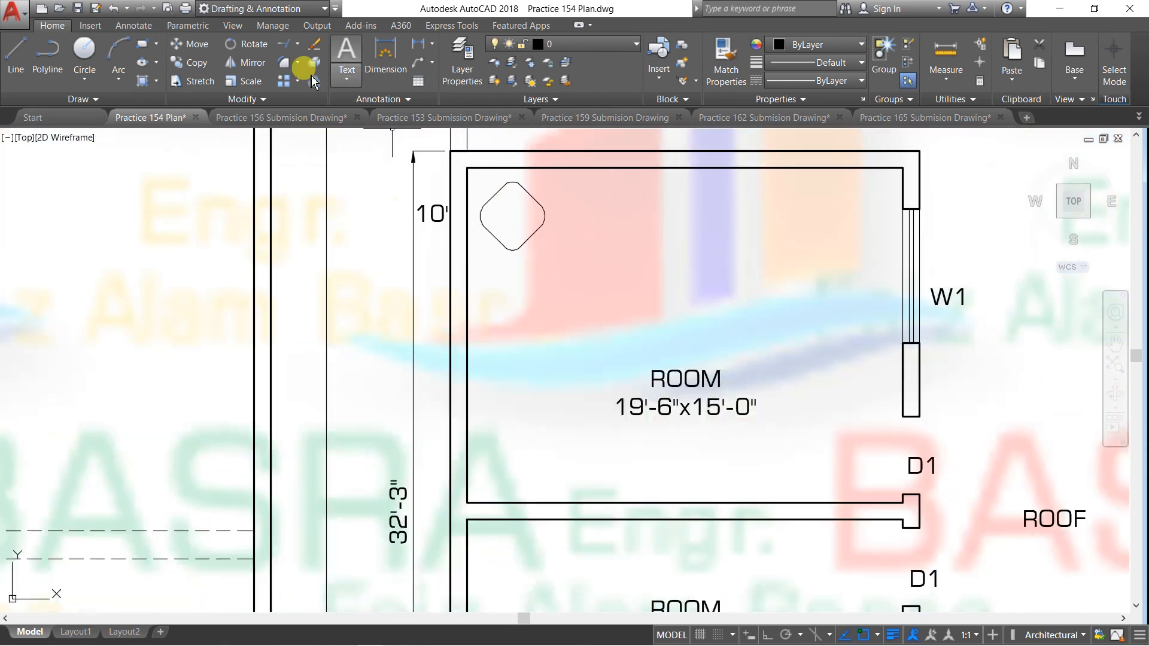
{"action": "left_click", "coordinate": [206, 46]}
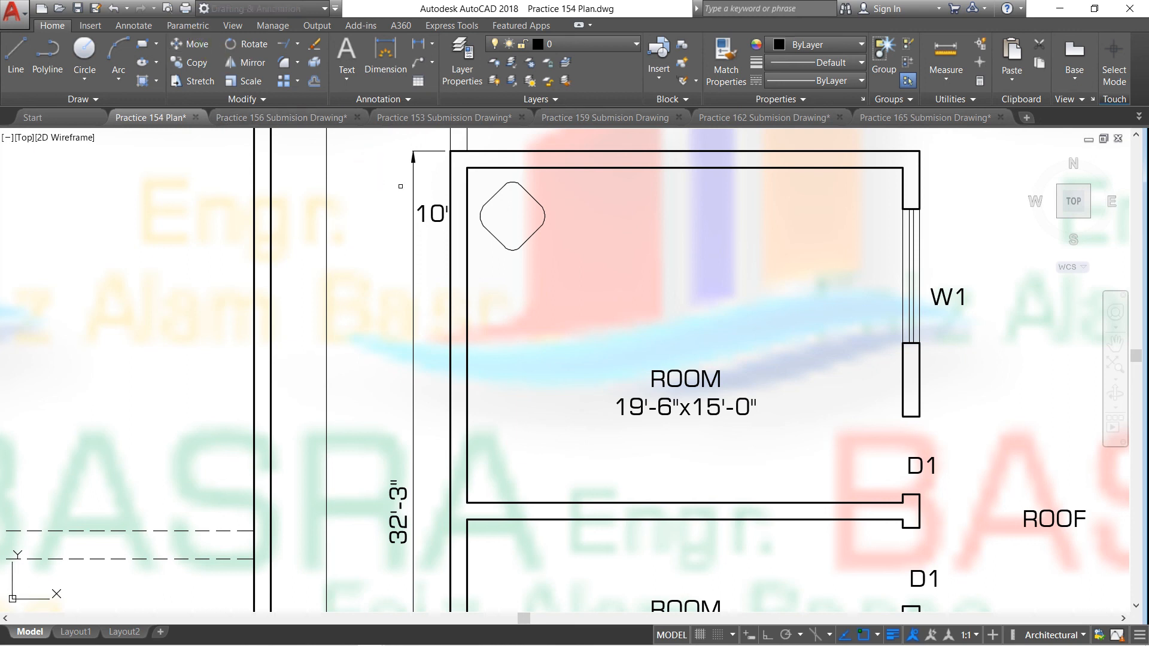
{"action": "left_click", "coordinate": [433, 212]}
{"action": "key", "text": "Return"}
{"action": "left_click", "coordinate": [433, 212]}
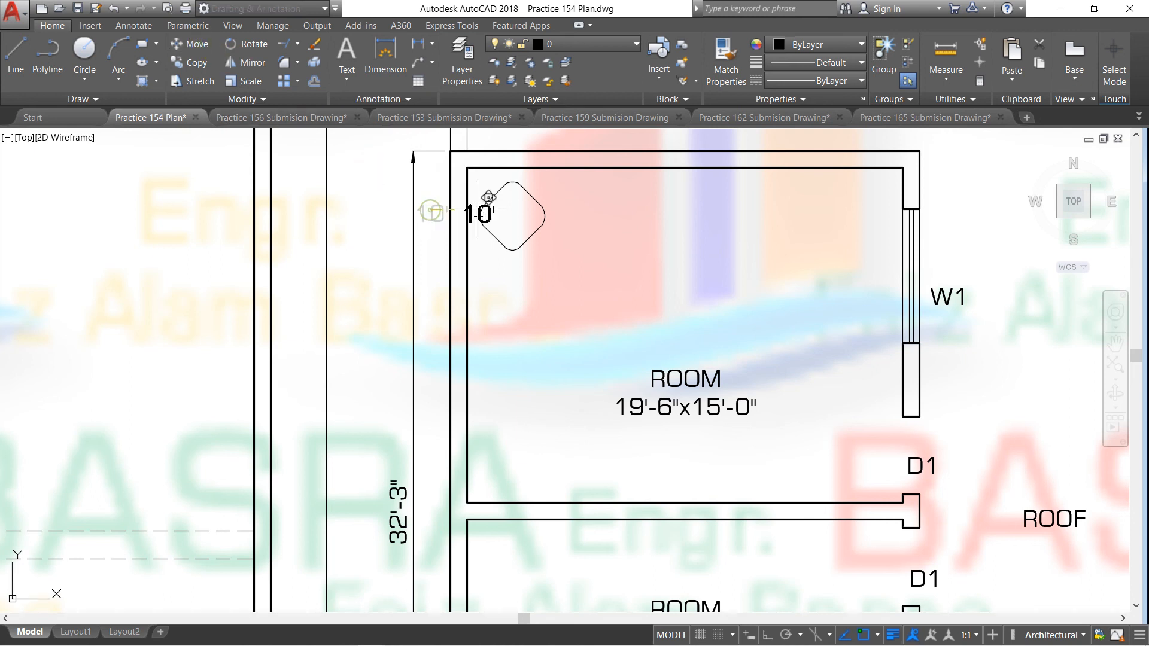
{"action": "left_click", "coordinate": [509, 212]}
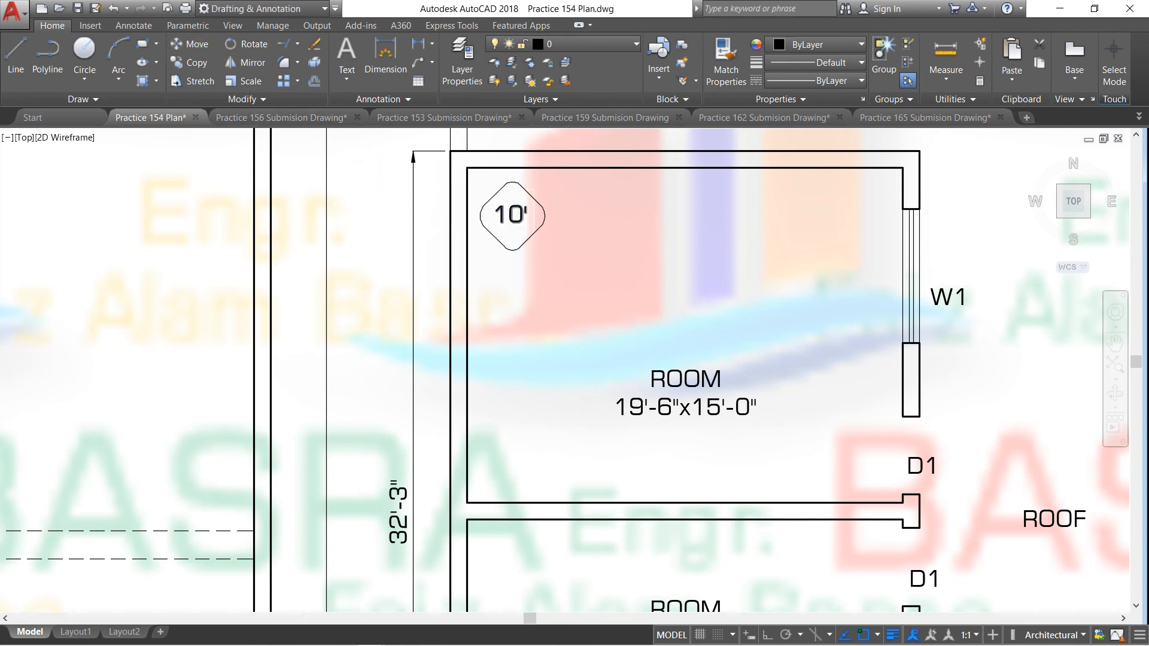
Examine the first floor rooms, roof area and stairs, and compare them with the full ground floor plan
{"action": "scroll", "coordinate": [429, 202], "scroll_direction": "down", "scroll_amount": 2}
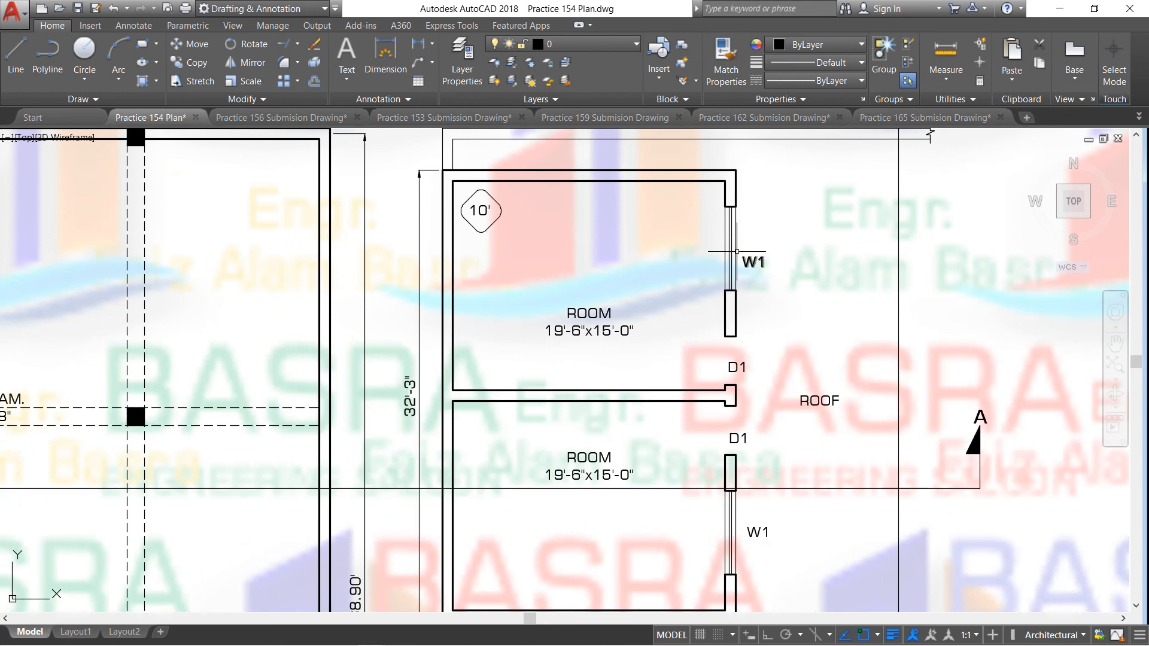
{"action": "scroll", "coordinate": [734, 259], "scroll_direction": "down", "scroll_amount": 2}
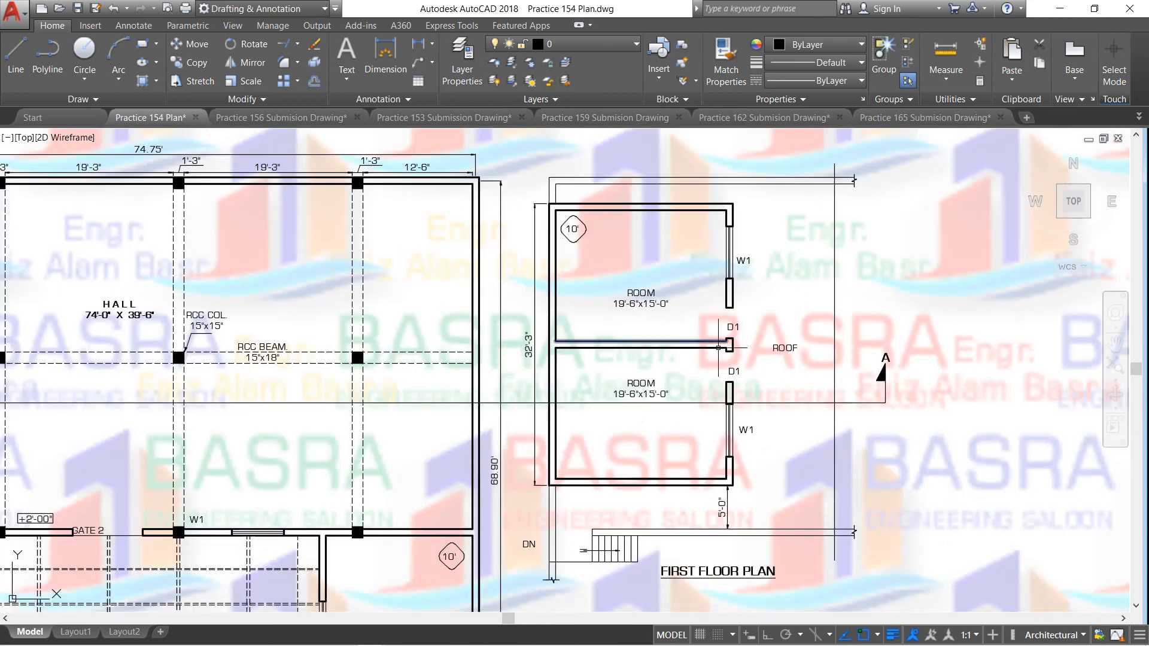
{"action": "scroll", "coordinate": [580, 302], "scroll_direction": "down", "scroll_amount": 1}
{"action": "scroll", "coordinate": [618, 385], "scroll_direction": "up", "scroll_amount": 2}
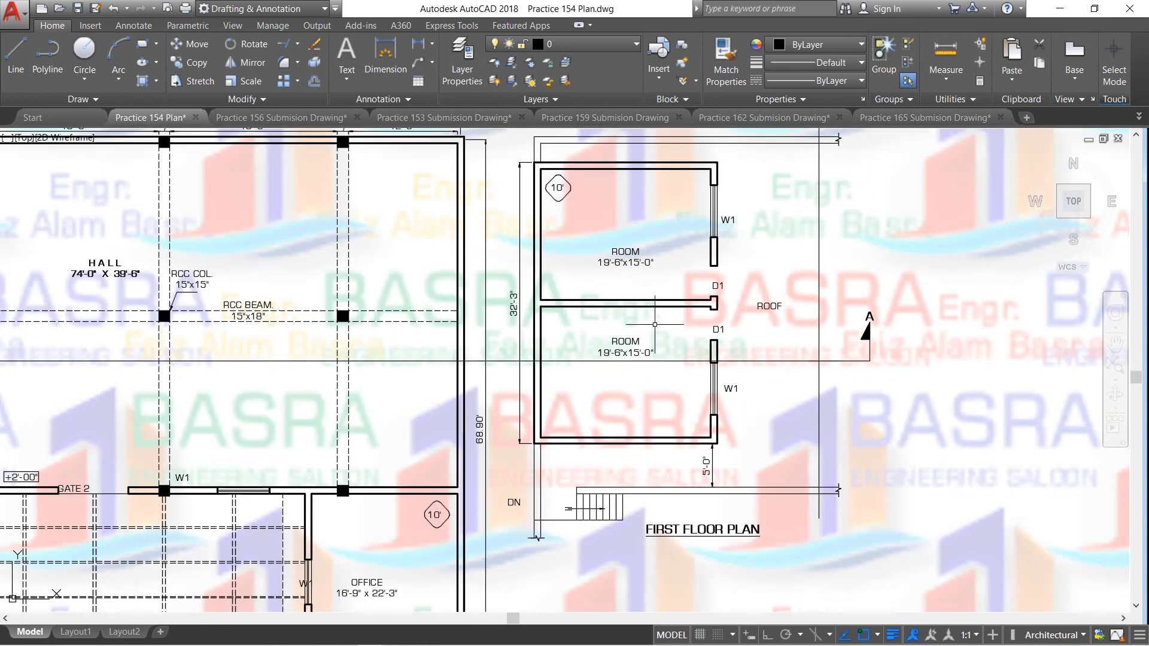
{"action": "scroll", "coordinate": [605, 328], "scroll_direction": "down", "scroll_amount": 2}
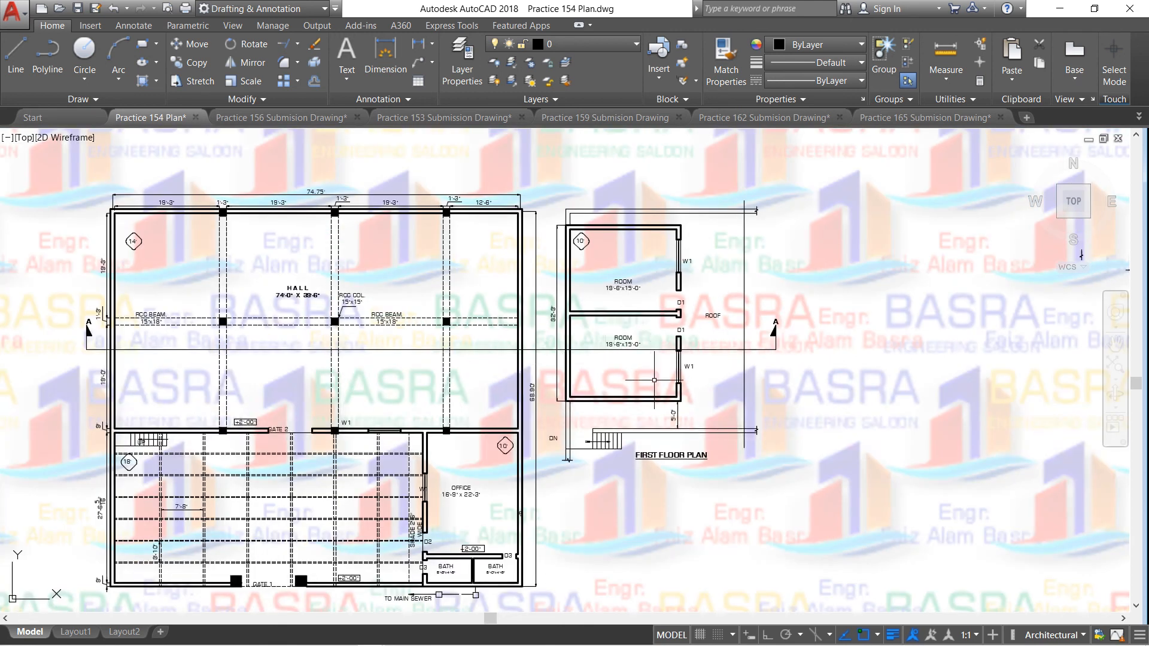
{"action": "scroll", "coordinate": [650, 371], "scroll_direction": "up", "scroll_amount": 2}
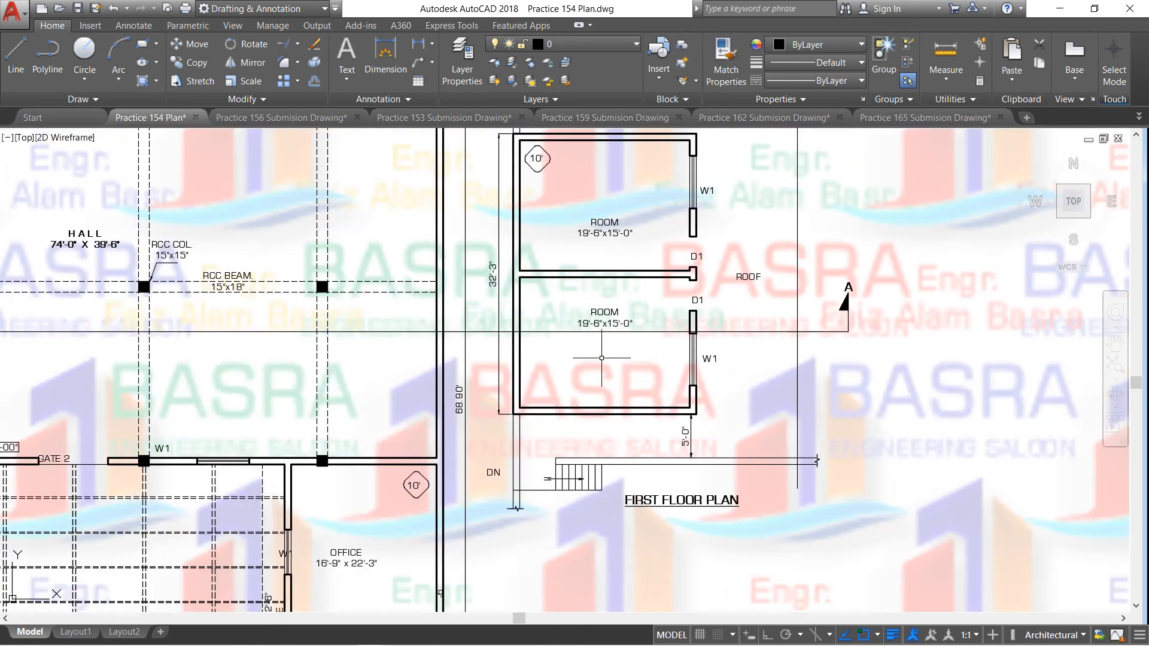
{"action": "scroll", "coordinate": [596, 347], "scroll_direction": "down", "scroll_amount": 2}
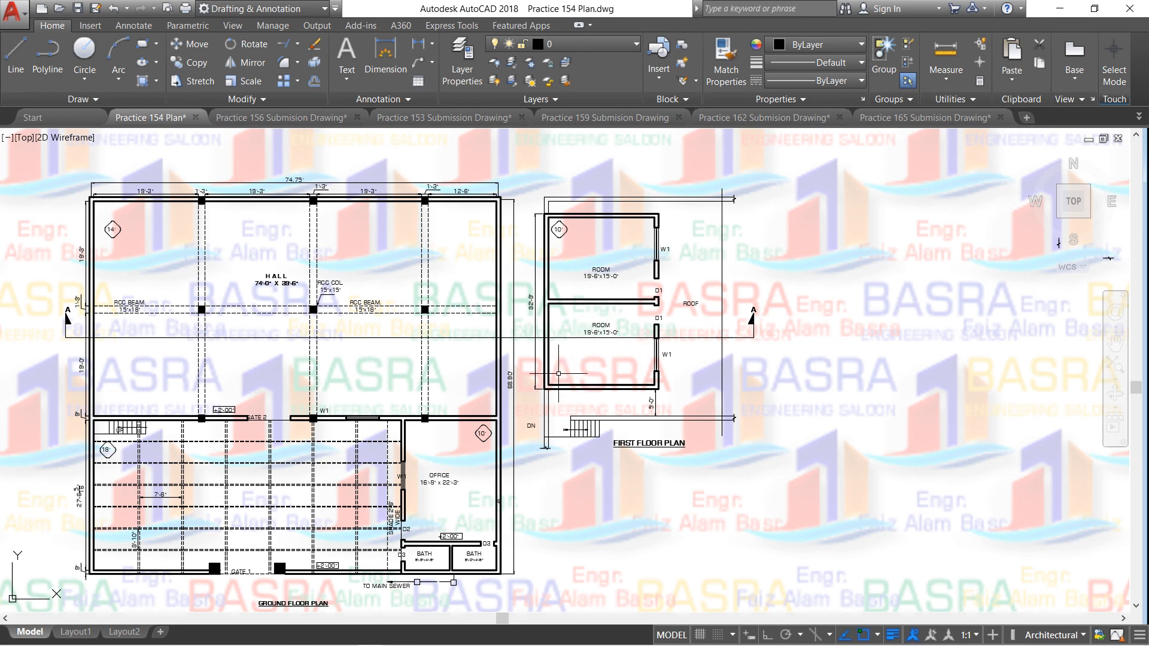
{"action": "scroll", "coordinate": [543, 359], "scroll_direction": "down", "scroll_amount": 2}
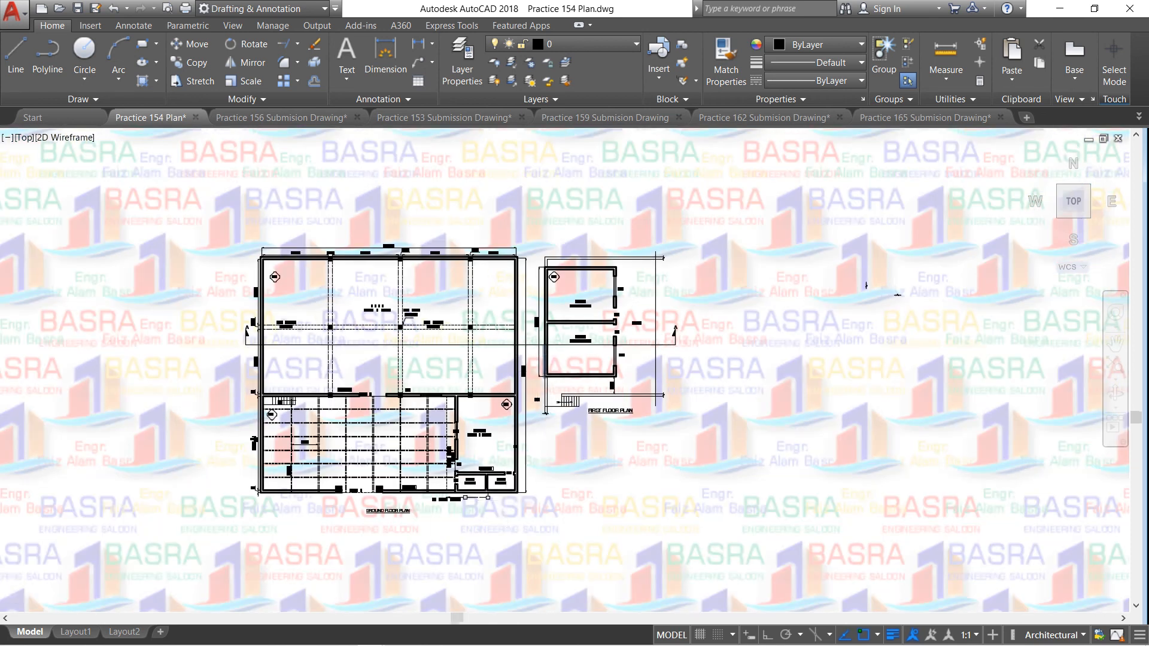
{"action": "scroll", "coordinate": [493, 335], "scroll_direction": "up", "scroll_amount": 2}
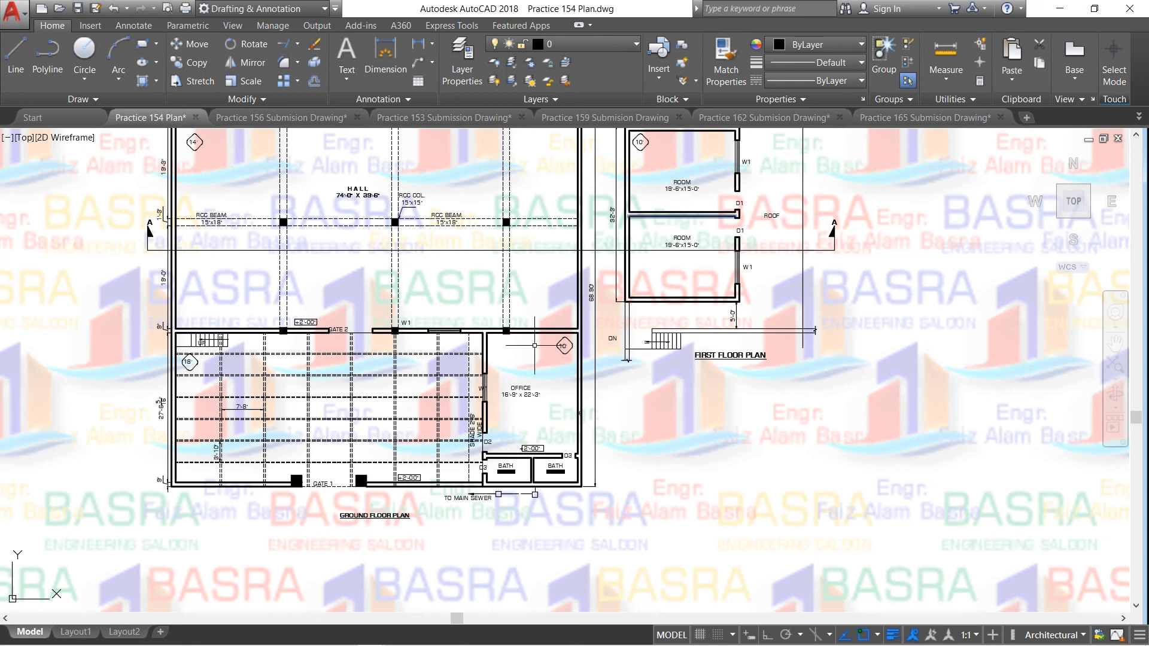
Move the red title PLAN OF A FACTORY HALL SIZE 75' x 75' down, closer above the two floor plans
{"action": "scroll", "coordinate": [497, 365], "scroll_direction": "down", "scroll_amount": 2}
{"action": "scroll", "coordinate": [506, 326], "scroll_direction": "down", "scroll_amount": 1}
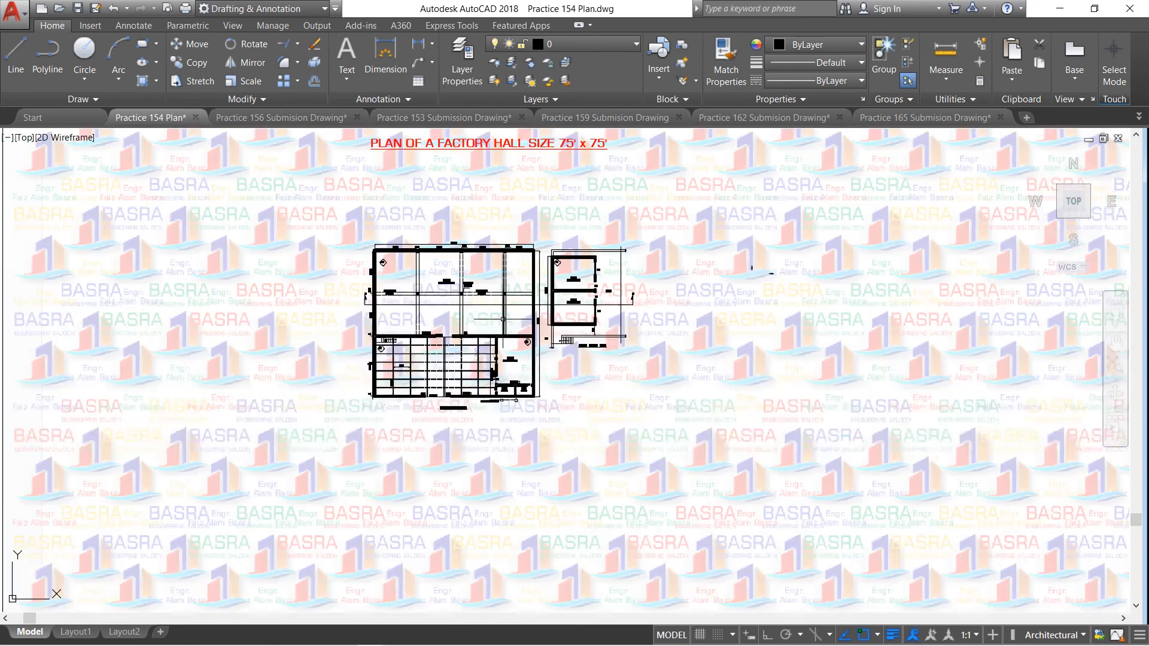
{"action": "left_click", "coordinate": [200, 46]}
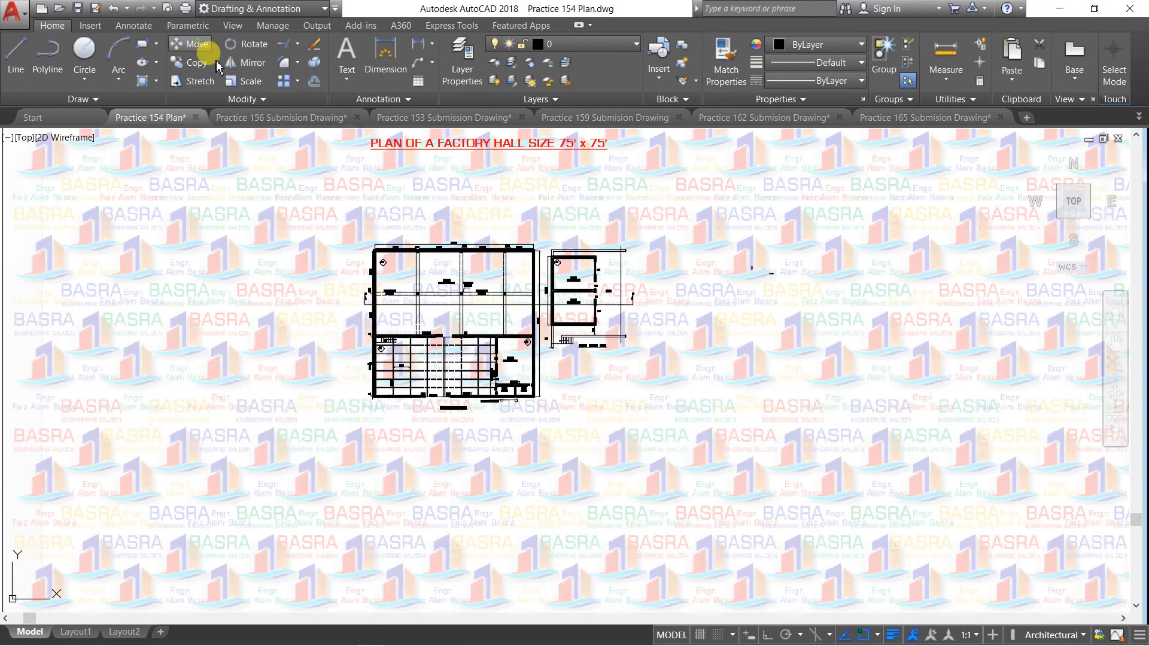
{"action": "left_click", "coordinate": [412, 143]}
{"action": "key", "text": "Return"}
{"action": "left_click", "coordinate": [333, 160]}
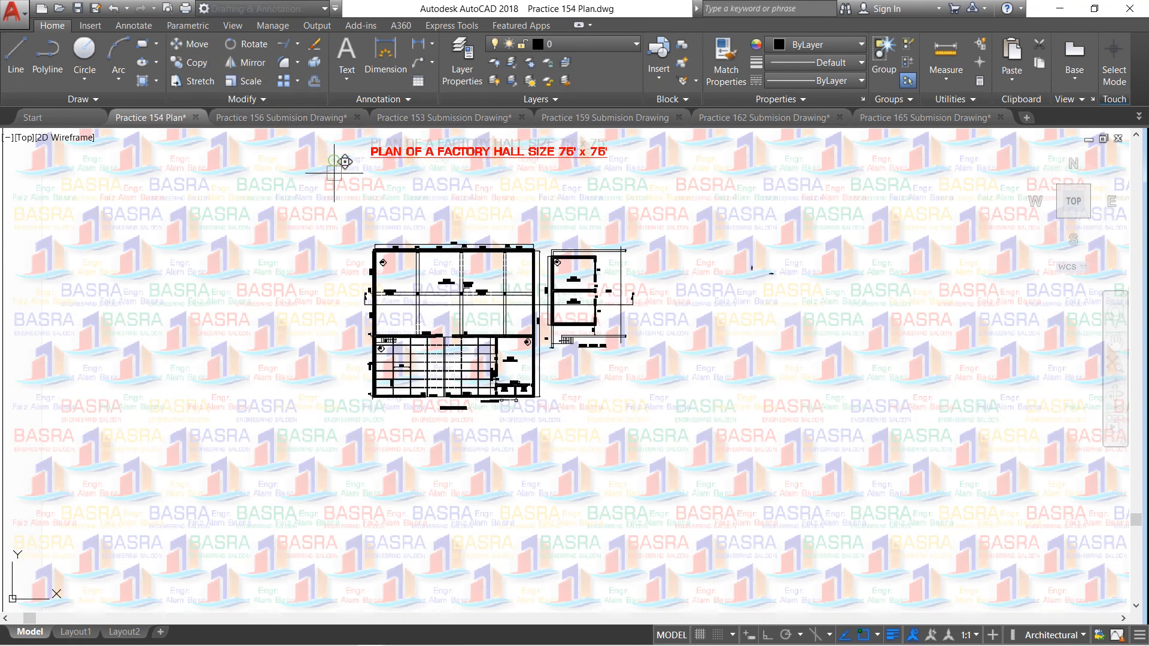
{"action": "left_click", "coordinate": [333, 215]}
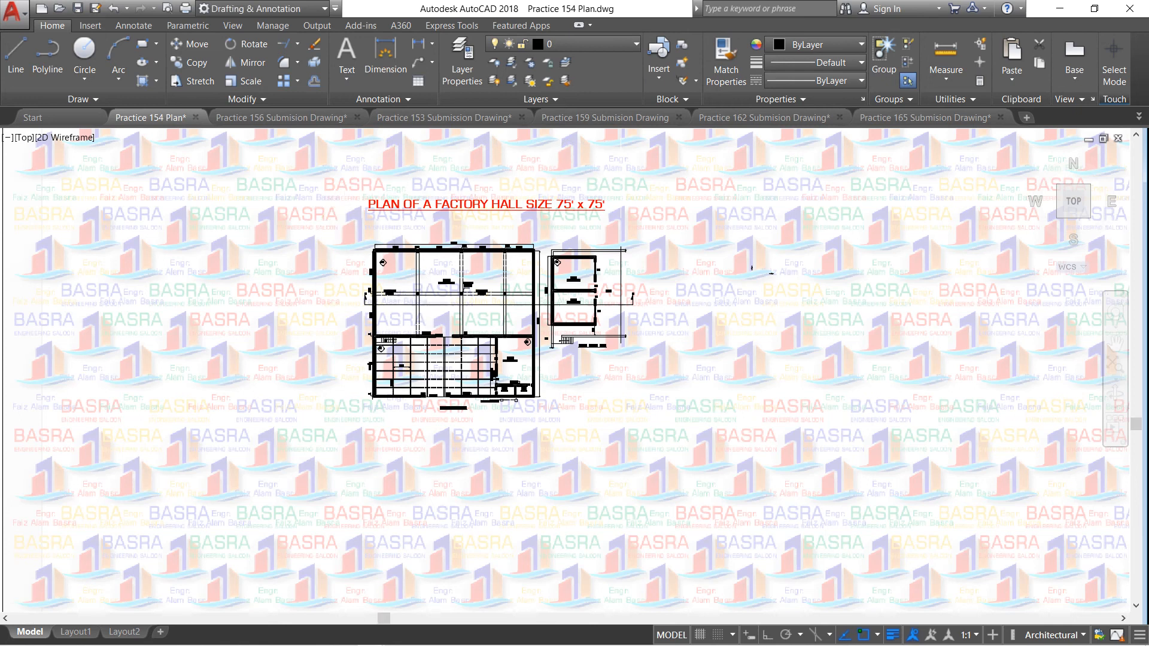
{"action": "scroll", "coordinate": [454, 285], "scroll_direction": "up", "scroll_amount": 2}
{"action": "scroll", "coordinate": [440, 304], "scroll_direction": "up", "scroll_amount": 2}
{"action": "scroll", "coordinate": [243, 311], "scroll_direction": "down", "scroll_amount": 2}
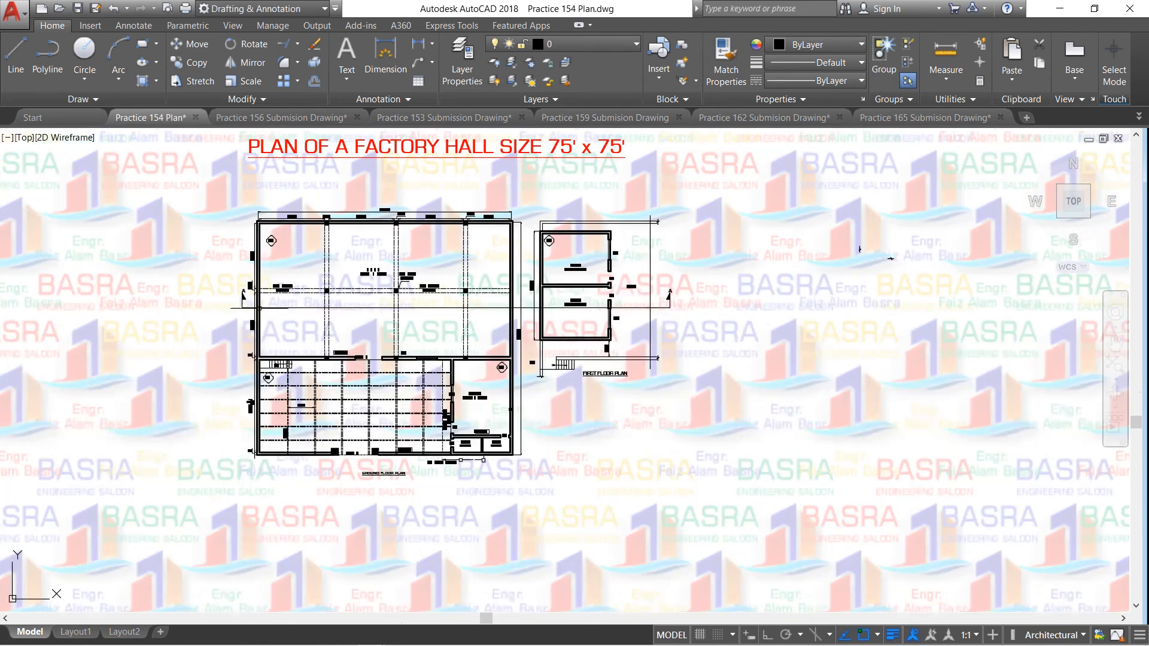
{"action": "scroll", "coordinate": [434, 254], "scroll_direction": "up", "scroll_amount": 2}
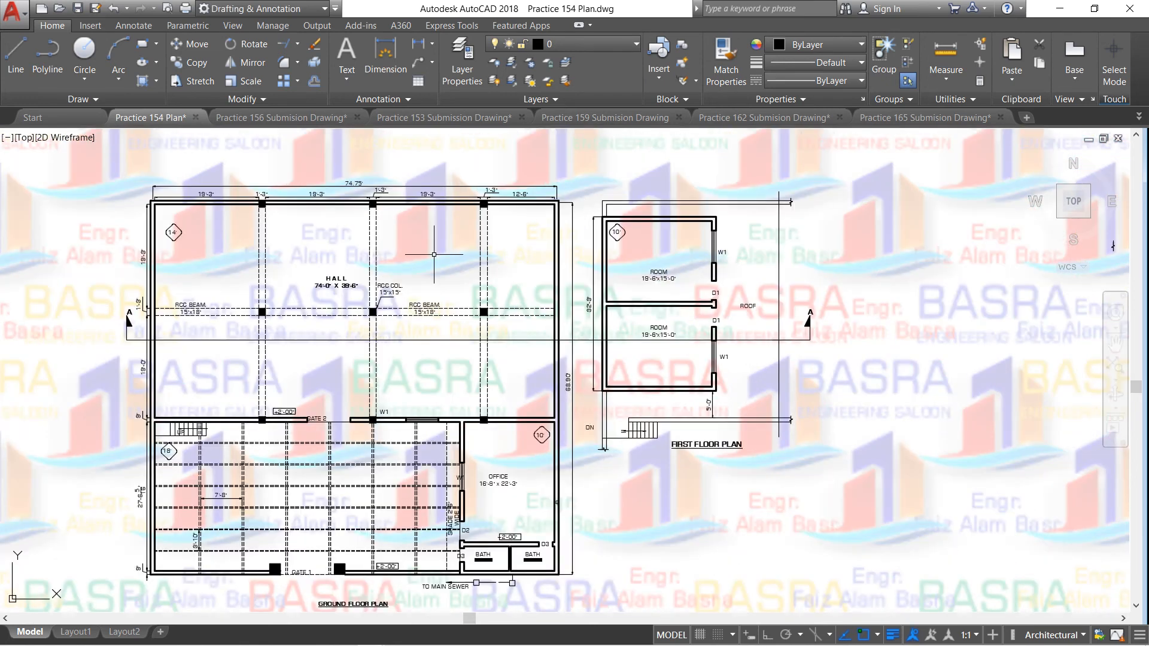